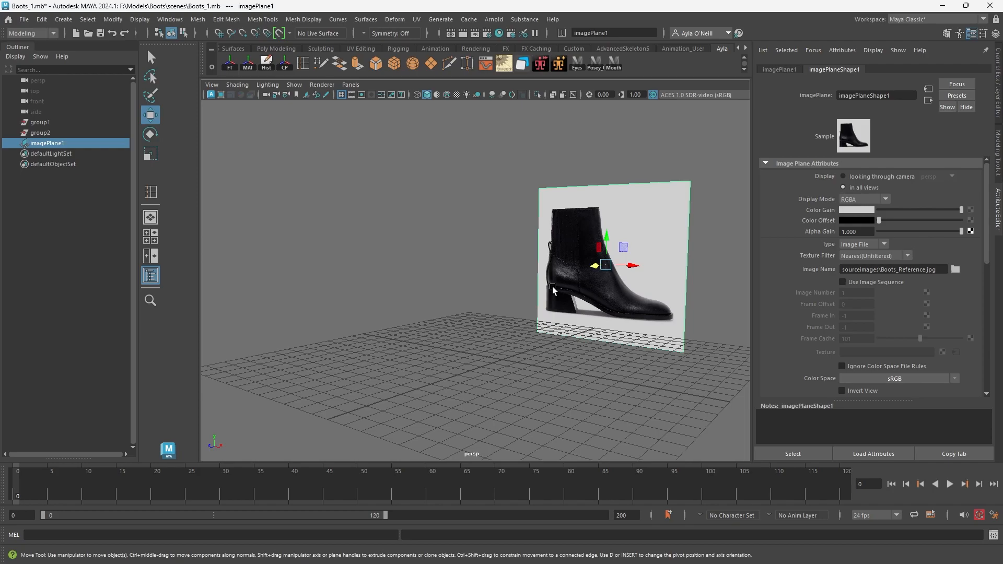
Deselect the reference image plane and create a polygon cube on the grid.
{"action": "left_click", "coordinate": [358, 166]}
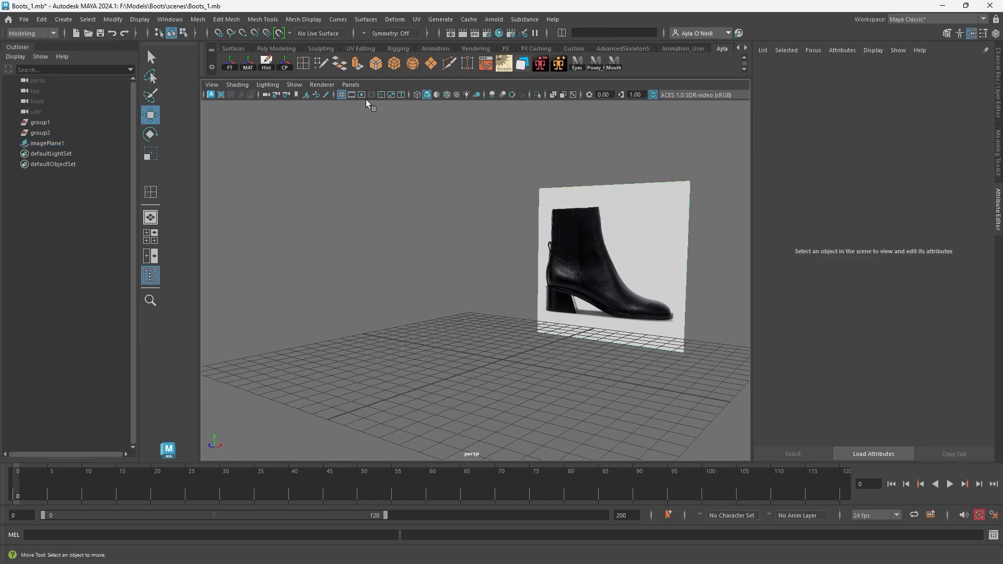
{"action": "left_click", "coordinate": [394, 65]}
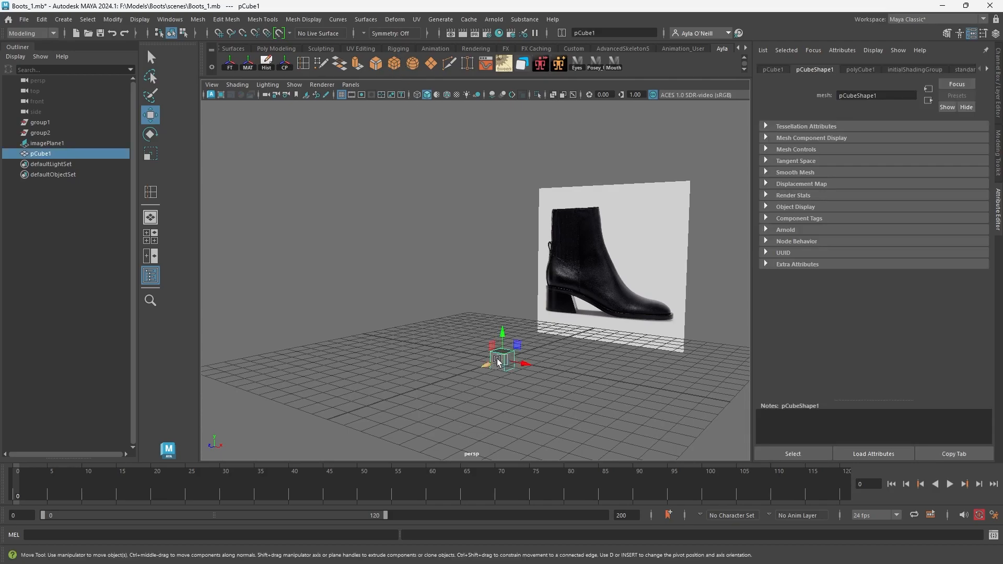
{"action": "left_click", "coordinate": [67, 19]}
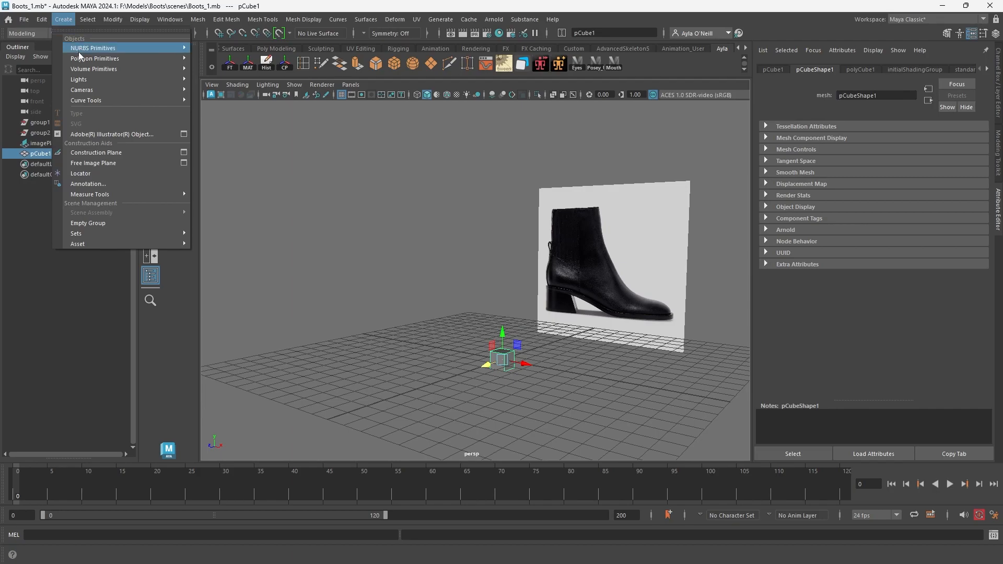
{"action": "mouse_move", "coordinate": [81, 59]}
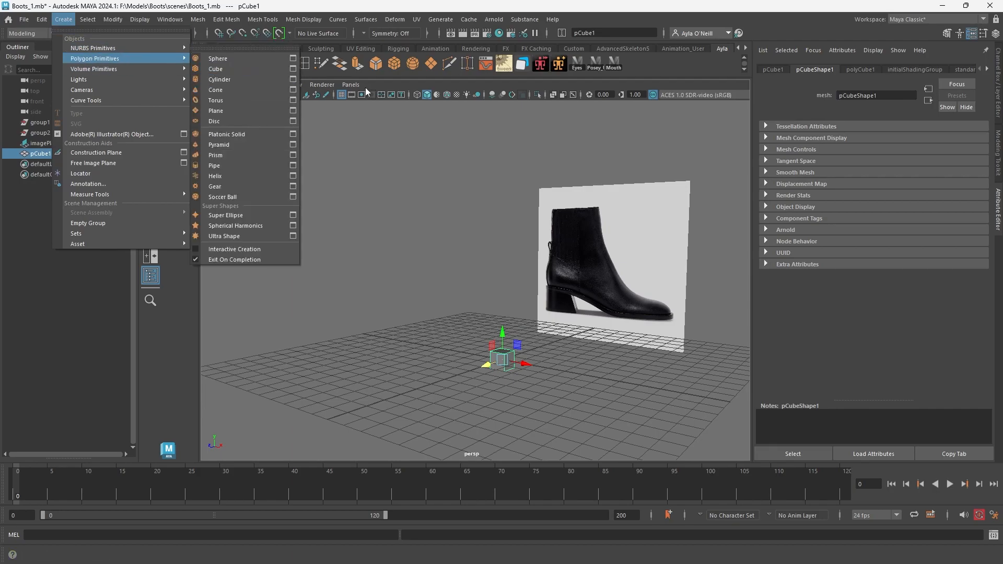
{"action": "left_click", "coordinate": [661, 62]}
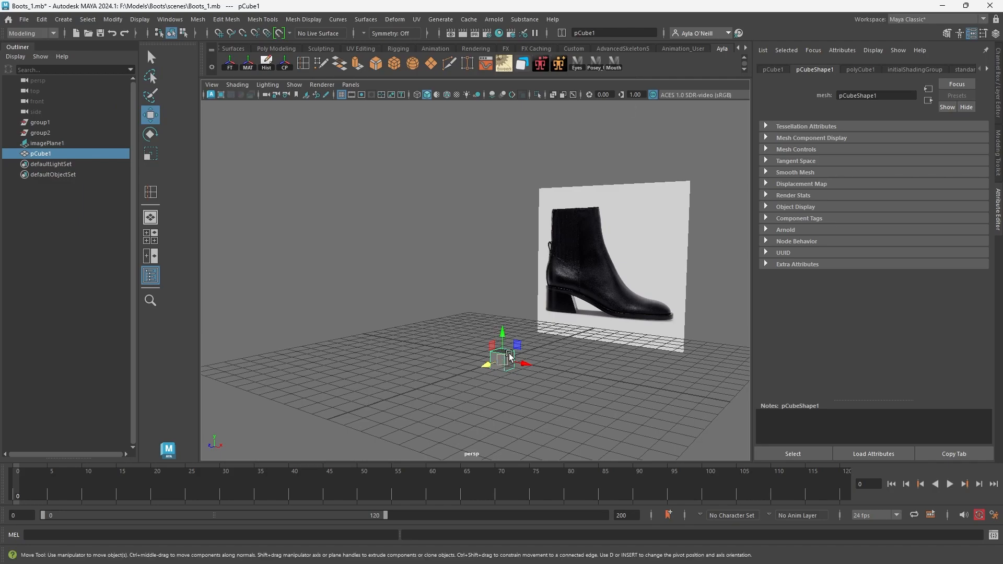
Scale the cube into an elongated box roughly the length of the reference boot and raise it to rest on the grid.
{"action": "key", "text": "e"}
{"action": "key", "text": "r"}
{"action": "left_click_drag", "start_coordinate": [504, 360], "coordinate": [565, 383]}
{"action": "key", "text": "w"}
{"action": "left_click_drag", "start_coordinate": [501, 337], "coordinate": [502, 312]}
{"action": "left_click_drag", "start_coordinate": [498, 372], "coordinate": [515, 361], "text": "alt"}
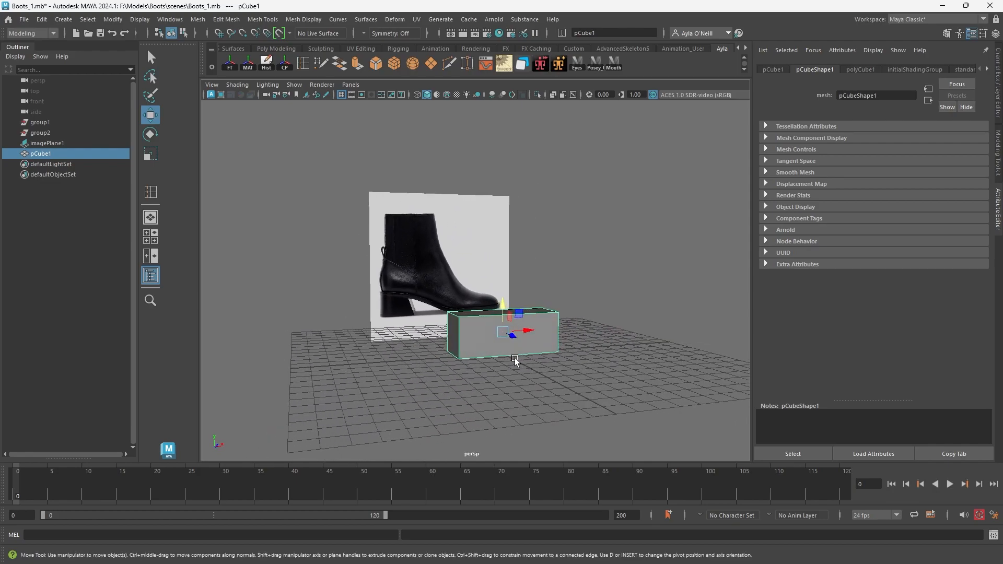
{"action": "key", "text": "r"}
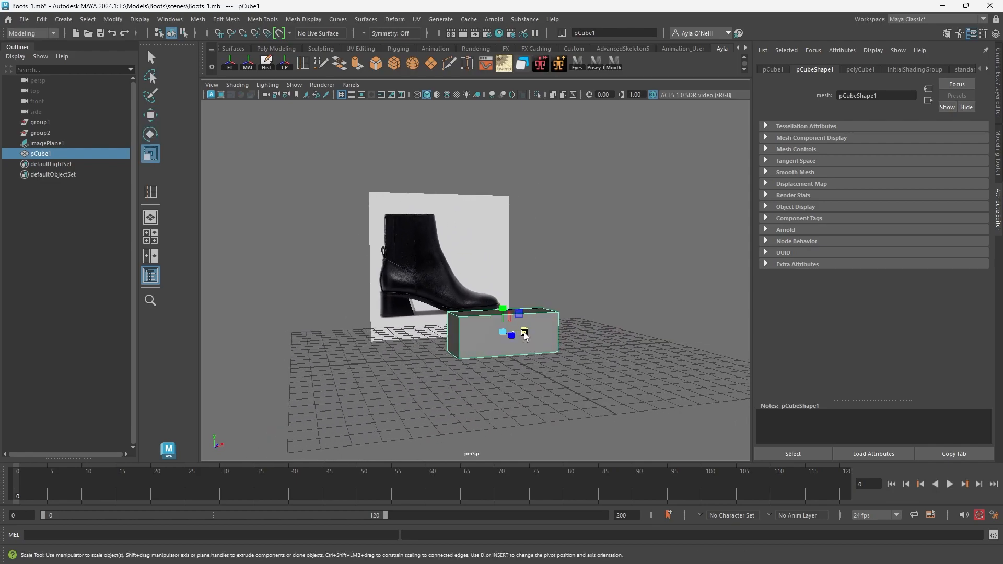
{"action": "left_click_drag", "start_coordinate": [526, 333], "coordinate": [512, 361]}
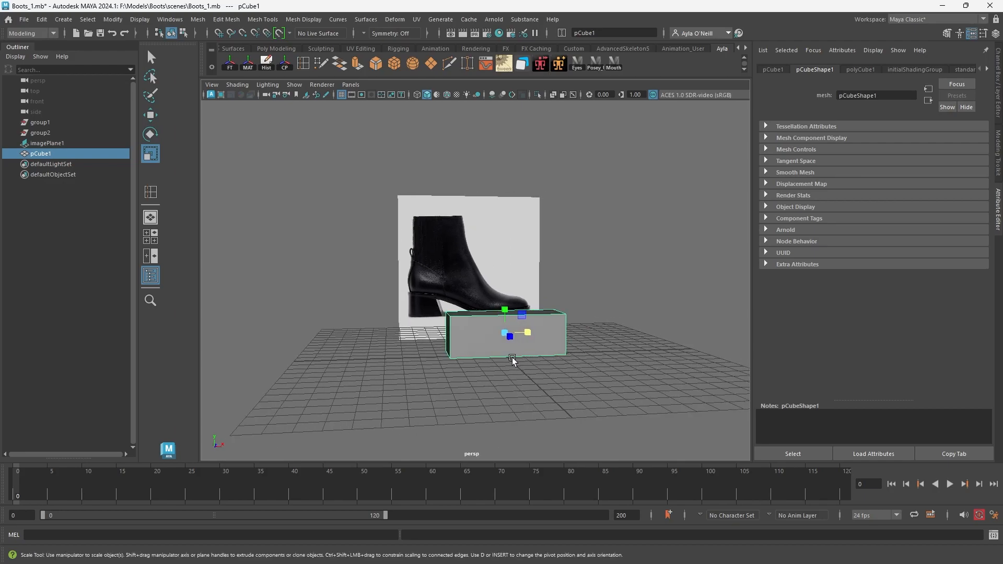
{"action": "key", "text": "e"}
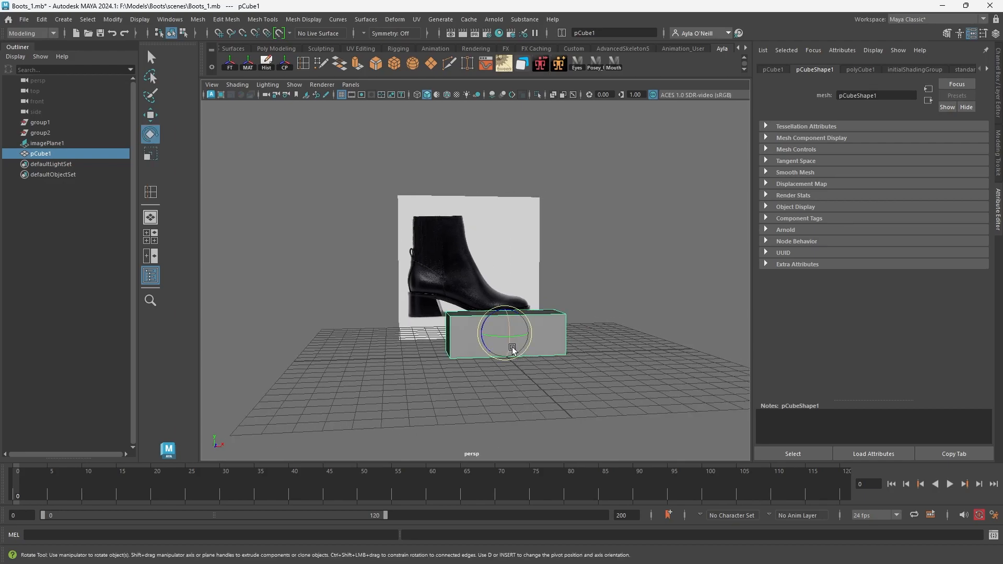
{"action": "key", "text": "w"}
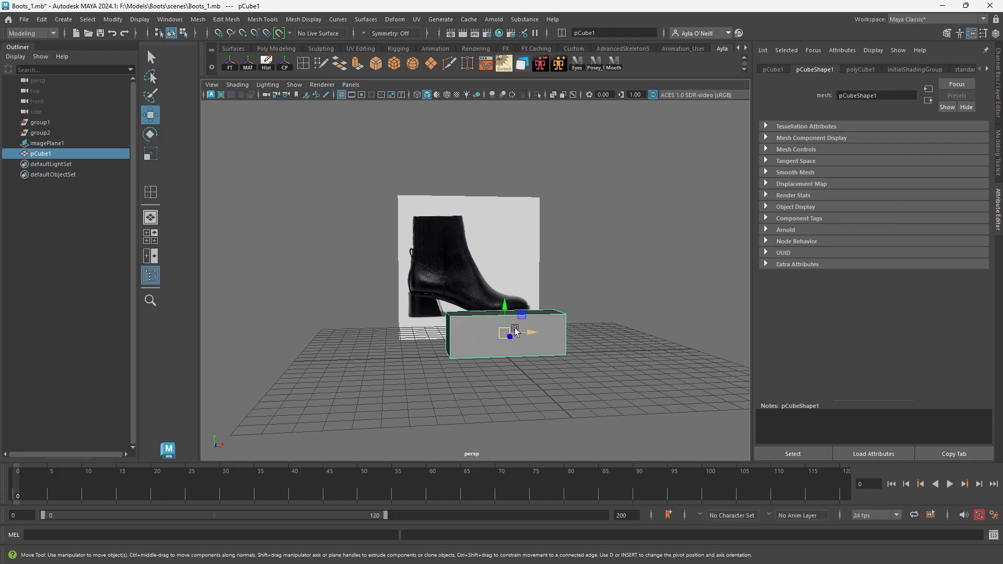
{"action": "left_click_drag", "start_coordinate": [504, 312], "coordinate": [506, 319]}
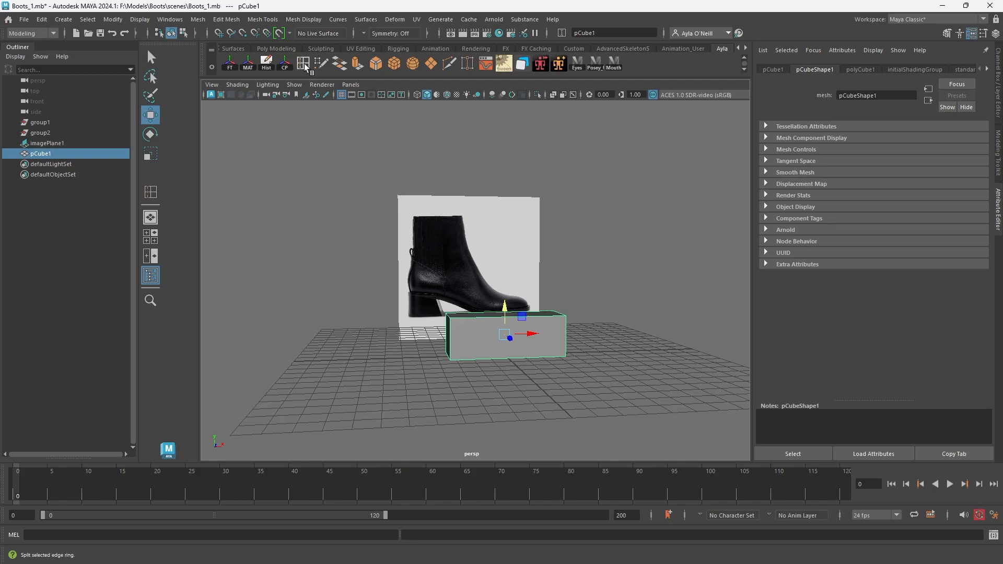
Insert three vertical edge loops across the box, dividing its length into four sections.
{"action": "left_click", "coordinate": [226, 20]}
{"action": "mouse_move", "coordinate": [256, 26]}
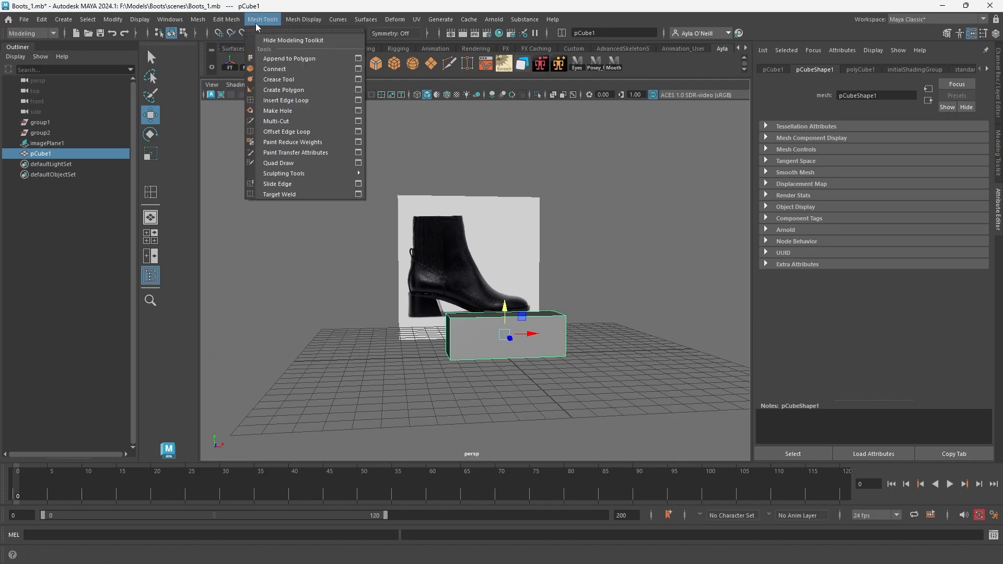
{"action": "left_click", "coordinate": [290, 101]}
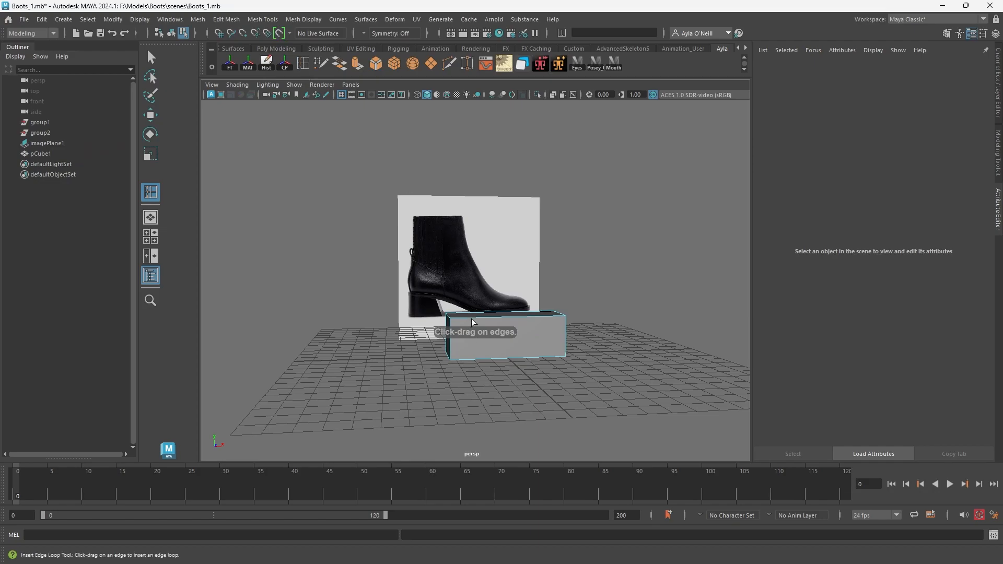
{"action": "left_click", "coordinate": [481, 318]}
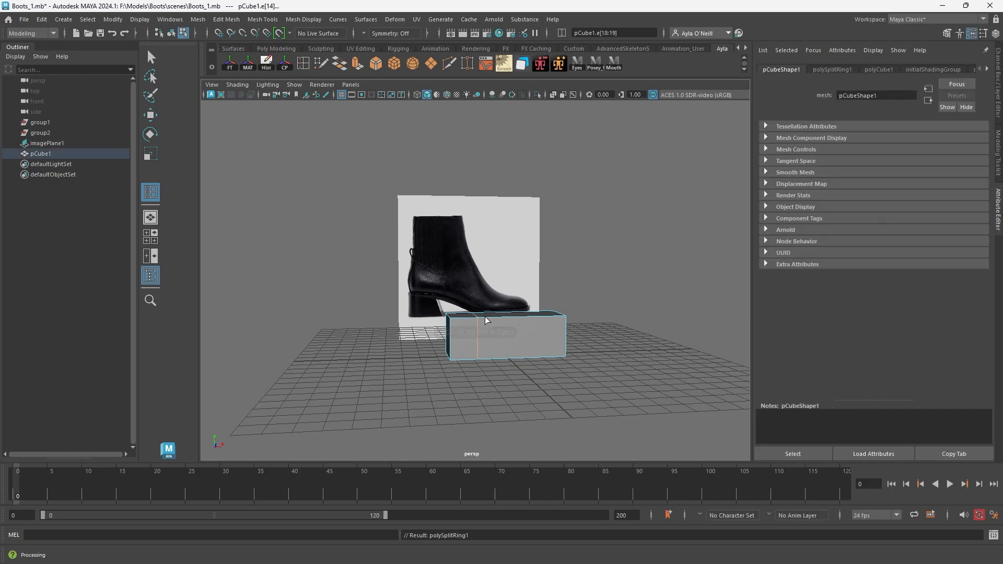
{"action": "left_click", "coordinate": [507, 317]}
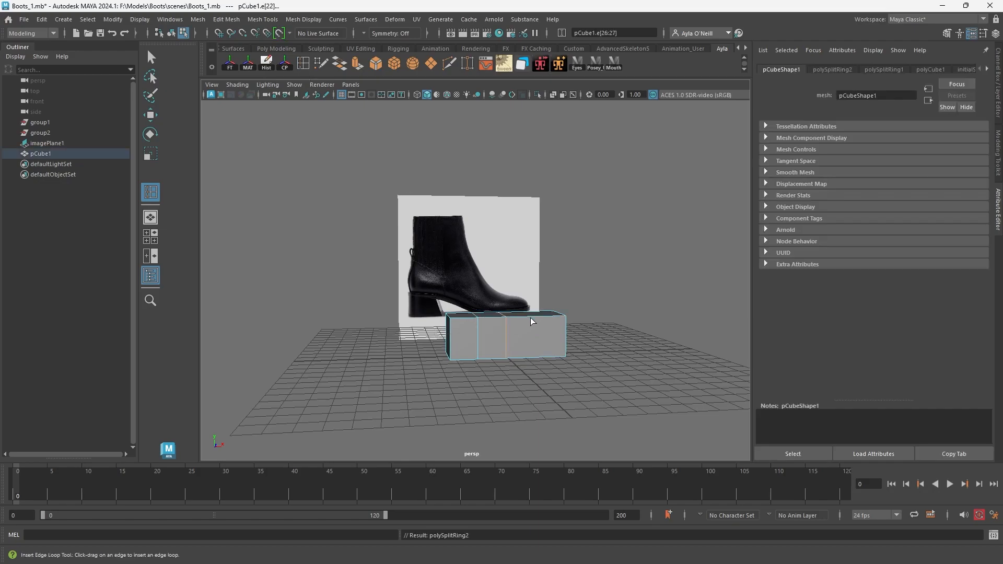
{"action": "left_click", "coordinate": [534, 320]}
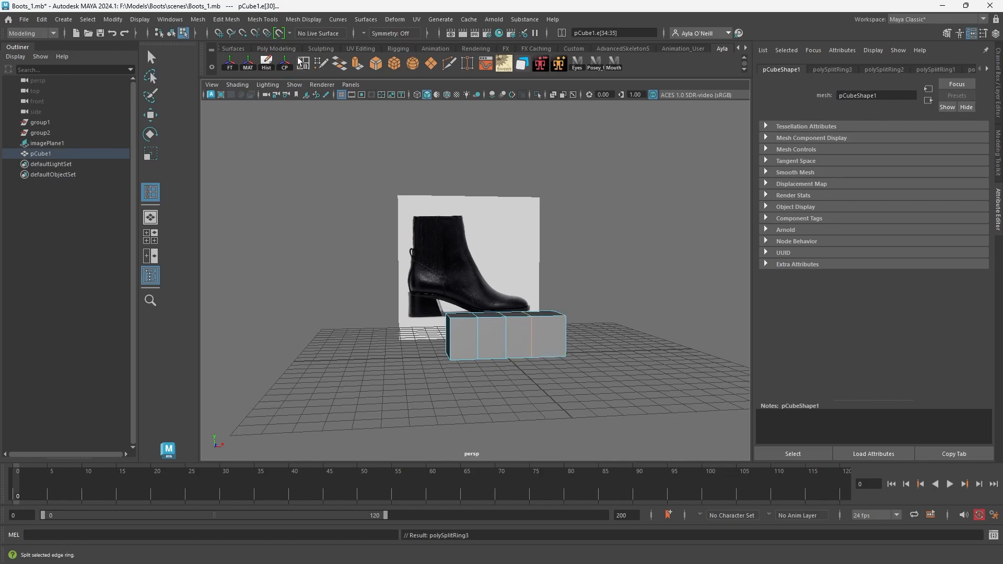
{"action": "left_click", "coordinate": [262, 19]}
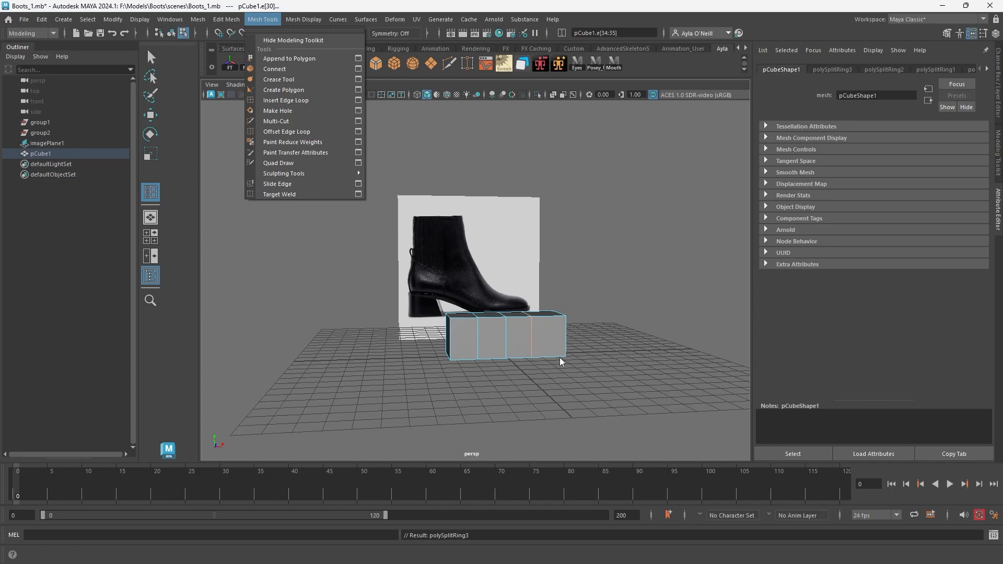
{"action": "left_click", "coordinate": [528, 338]}
{"action": "left_click_drag", "start_coordinate": [528, 339], "coordinate": [513, 340], "text": "alt"}
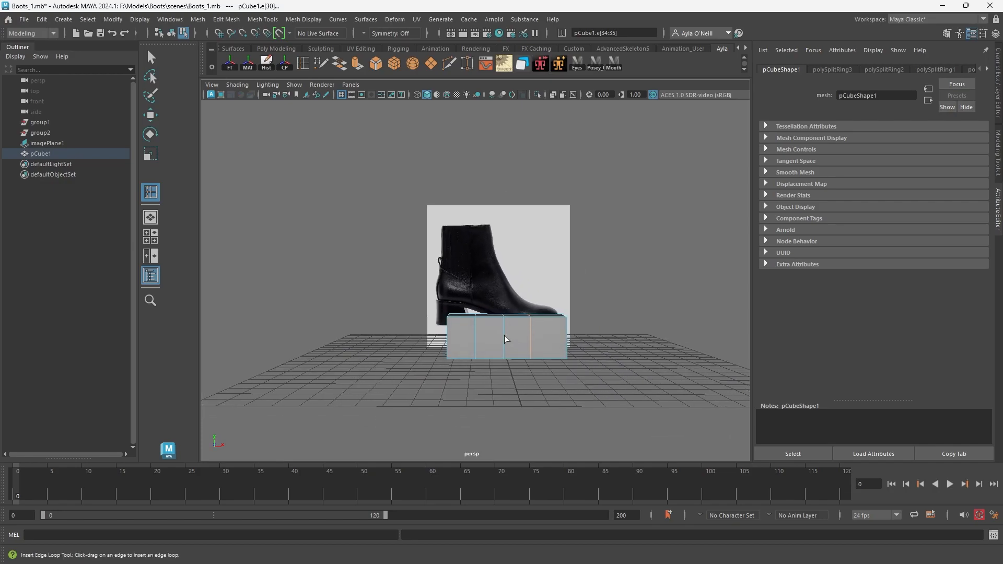
Nudge the middle edge loop towards the heel and try to raise the heel-side half of the box by its edges.
{"action": "left_click", "coordinate": [151, 115]}
{"action": "left_click", "coordinate": [503, 338]}
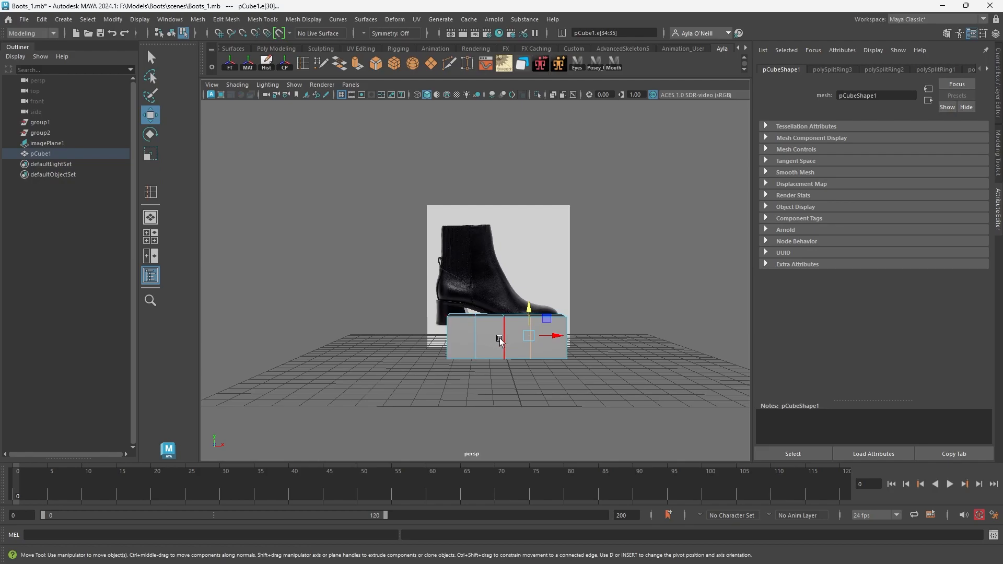
{"action": "left_click_drag", "start_coordinate": [530, 336], "coordinate": [525, 338]}
{"action": "left_click_drag", "start_coordinate": [429, 272], "coordinate": [504, 366]}
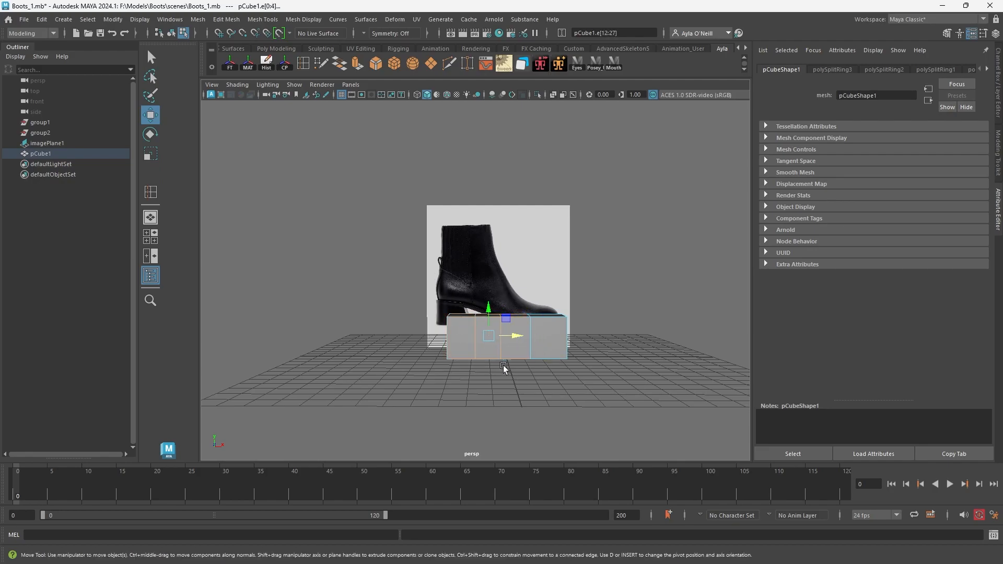
{"action": "left_click_drag", "start_coordinate": [486, 317], "coordinate": [475, 293]}
{"action": "key", "text": "ctrl+z"}
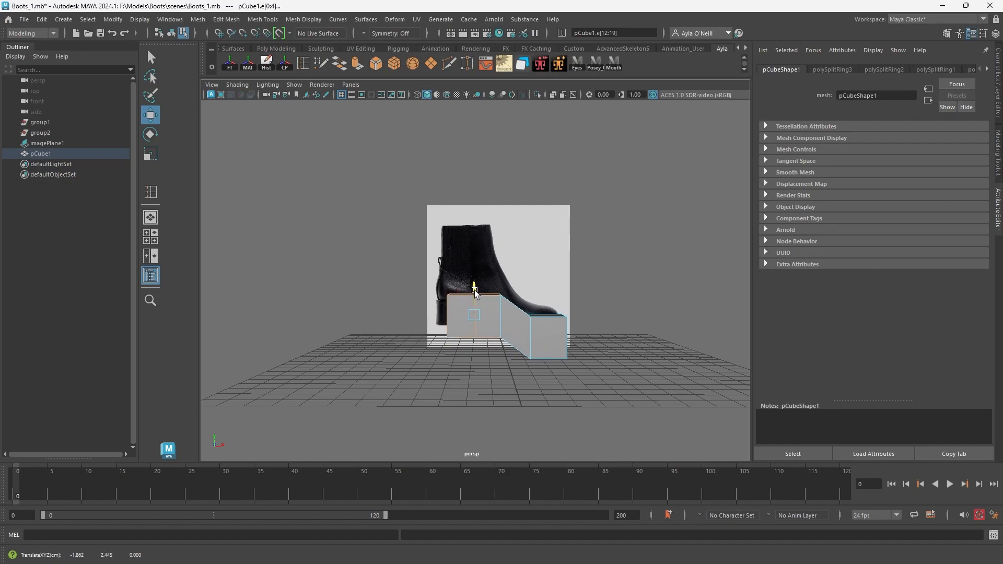
{"action": "left_click_drag", "start_coordinate": [501, 343], "coordinate": [494, 325], "text": "alt"}
{"action": "right_click_drag", "start_coordinate": [492, 279], "coordinate": [496, 310]}
{"action": "left_click", "coordinate": [493, 337]}
{"action": "left_click_drag", "start_coordinate": [491, 306], "coordinate": [492, 313]}
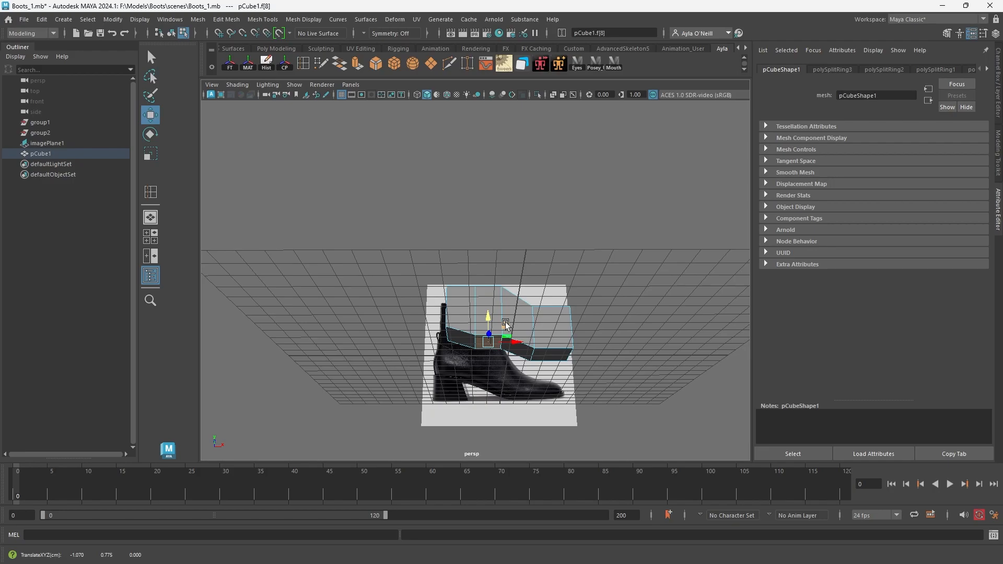
Undo the face selection and the raise of the box's heel-side half.
{"action": "key", "text": "ctrl+z"}
{"action": "key", "text": "ctrl+z"}
{"action": "key", "text": "ctrl+z"}
{"action": "key", "text": "ctrl+z"}
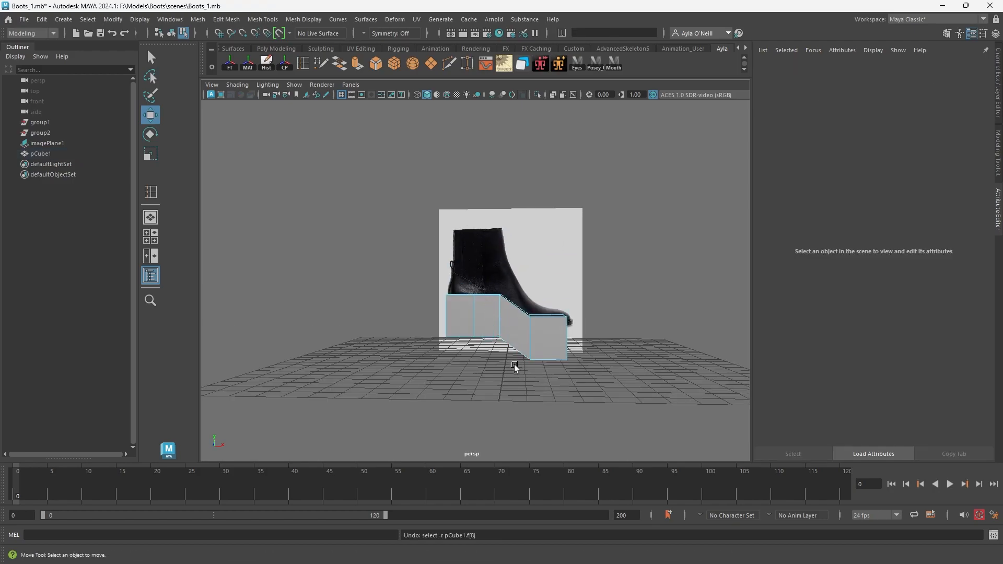
{"action": "key", "text": "ctrl+z"}
Slide the heel-side and middle edge loops towards the toe, leaving a longer section at the heel end.
{"action": "left_click_drag", "start_coordinate": [491, 337], "coordinate": [498, 349], "text": "alt"}
{"action": "right_click_drag", "start_coordinate": [474, 339], "coordinate": [482, 256]}
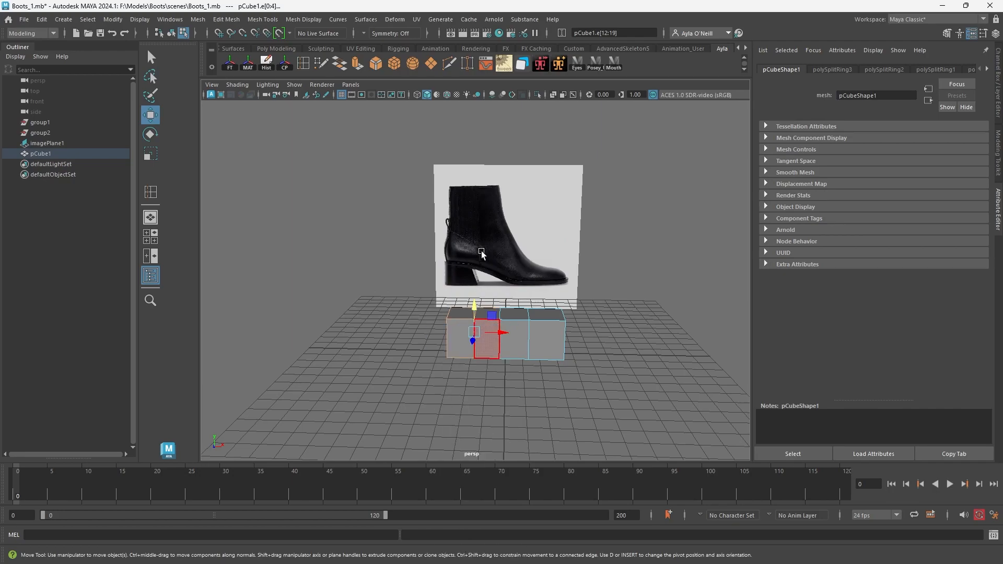
{"action": "double_click", "coordinate": [475, 354]}
{"action": "left_click_drag", "start_coordinate": [493, 332], "coordinate": [531, 335]}
{"action": "double_click", "coordinate": [500, 352]}
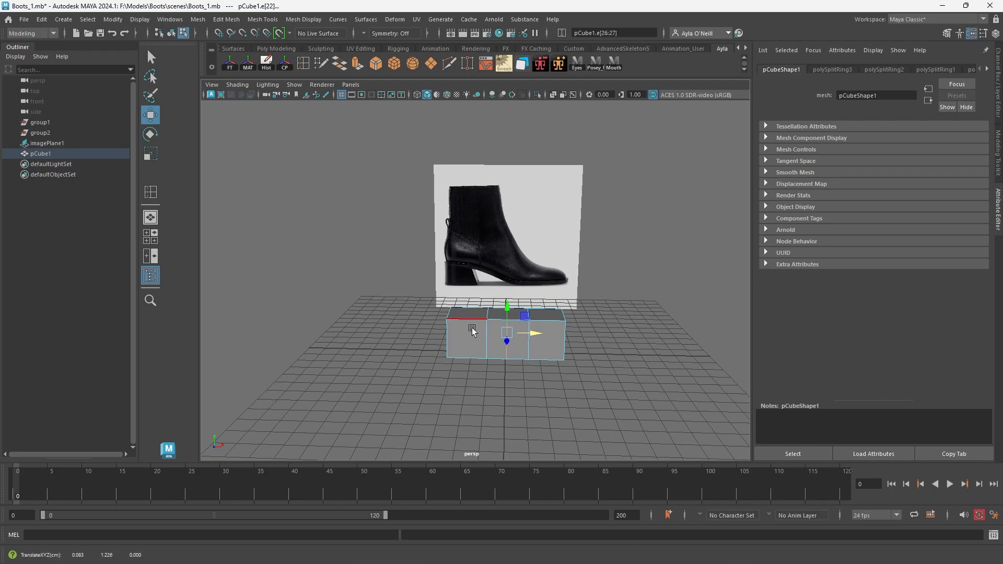
Raise the heel section's vertices and lift the middle loop's vertices partway, so the box slopes down to the toe like the boot's arch.
{"action": "right_click_drag", "start_coordinate": [473, 316], "coordinate": [472, 329]}
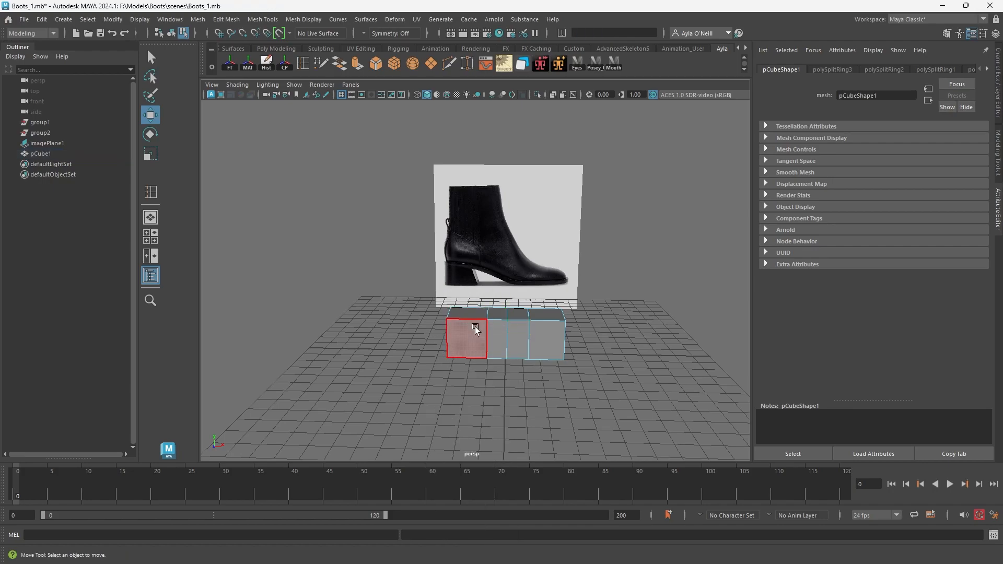
{"action": "right_click_drag", "start_coordinate": [476, 329], "coordinate": [440, 282]}
{"action": "left_click_drag", "start_coordinate": [472, 329], "coordinate": [465, 308], "text": "alt"}
{"action": "left_click_drag", "start_coordinate": [437, 286], "coordinate": [497, 383]}
{"action": "left_click_drag", "start_coordinate": [468, 310], "coordinate": [468, 282]}
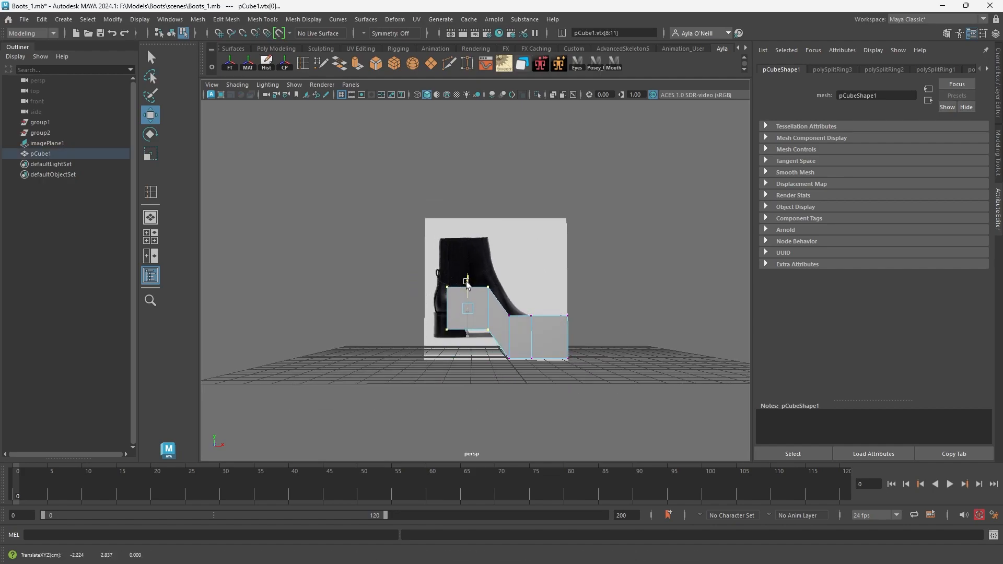
{"action": "left_click_drag", "start_coordinate": [514, 361], "coordinate": [516, 362]}
{"action": "left_click_drag", "start_coordinate": [510, 316], "coordinate": [510, 303]}
Scale down the end face at the toe and lower it to taper the front of the shoe shape.
{"action": "left_click_drag", "start_coordinate": [538, 335], "coordinate": [479, 347], "text": "alt"}
{"action": "right_click_drag", "start_coordinate": [547, 278], "coordinate": [560, 312]}
{"action": "left_click", "coordinate": [542, 365]}
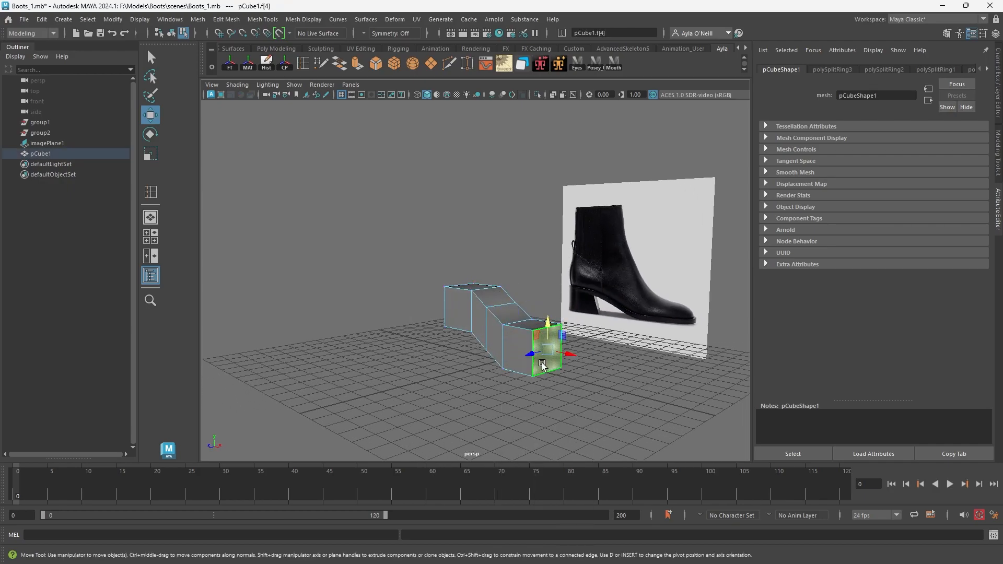
{"action": "key", "text": "r"}
{"action": "left_click_drag", "start_coordinate": [549, 350], "coordinate": [544, 350]}
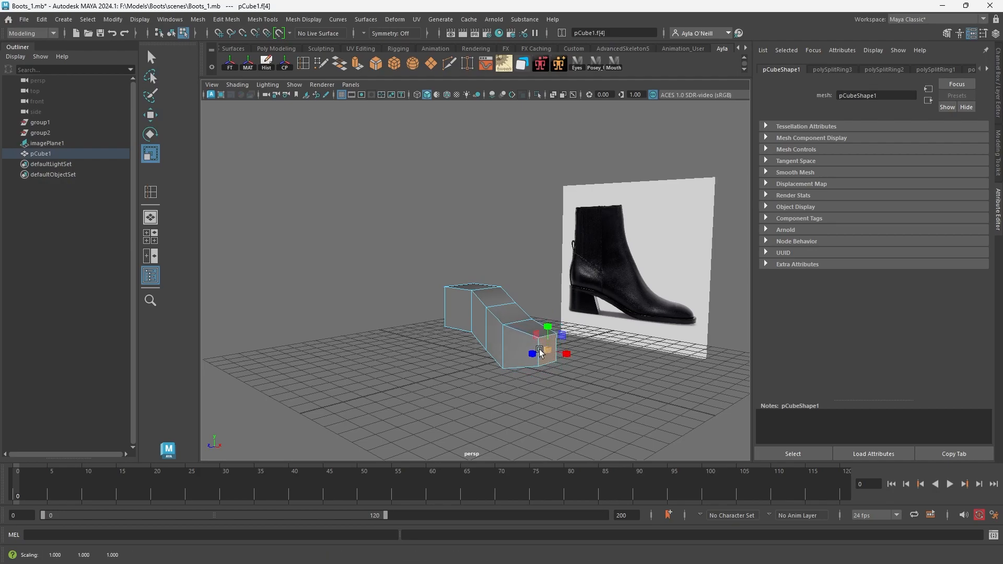
{"action": "key", "text": "w"}
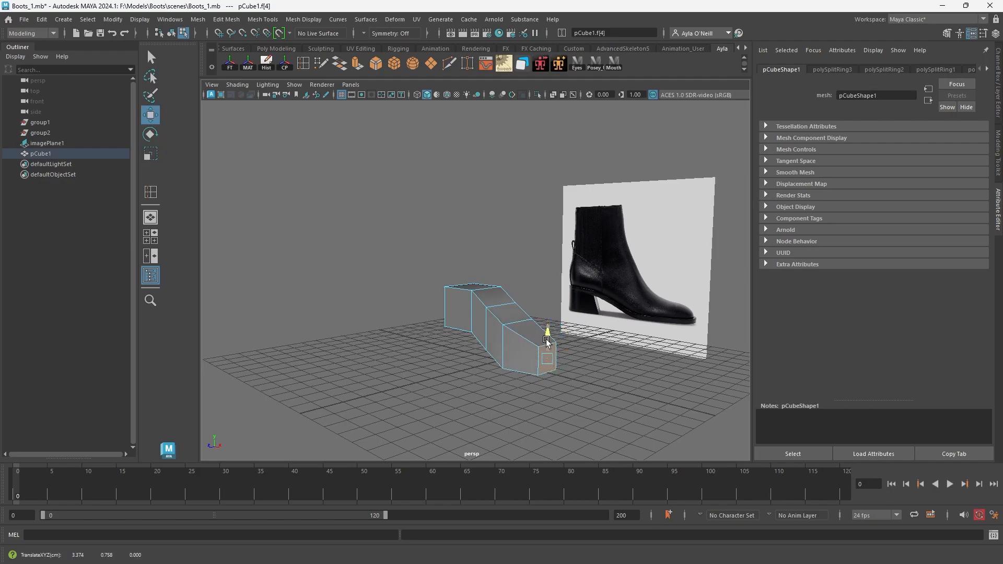
{"action": "mouse_move", "coordinate": [520, 360]}
{"action": "left_mouse_down", "text": "alt"}
{"action": "mouse_move", "coordinate": [544, 371]}
{"action": "mouse_move", "coordinate": [467, 402]}
{"action": "mouse_move", "coordinate": [547, 366]}
{"action": "mouse_move", "coordinate": [519, 359]}
{"action": "mouse_move", "coordinate": [538, 374]}
{"action": "mouse_move", "coordinate": [530, 364]}
{"action": "left_mouse_up", "text": "alt"}
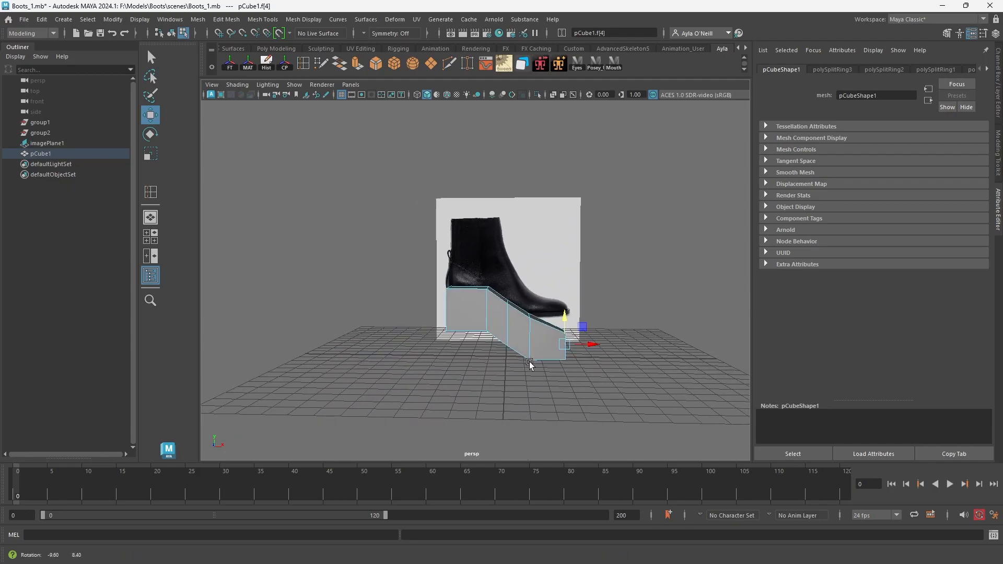
Return the mesh to object mode and set the standardSurface1 material's Transmission Weight to 0.500 to make it see-through.
{"action": "right_click", "coordinate": [510, 329]}
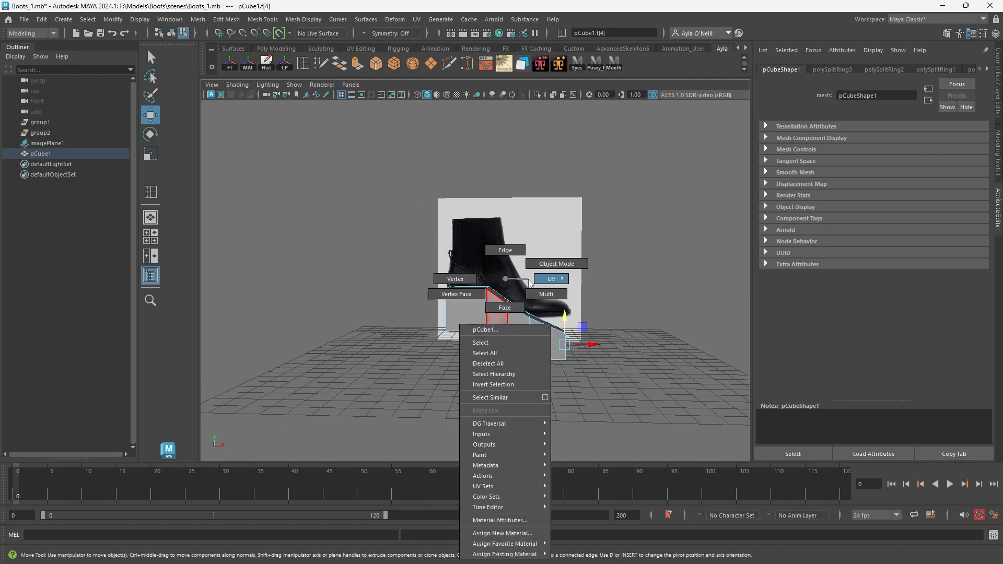
{"action": "mouse_move", "coordinate": [513, 545]}
{"action": "right_click_drag", "start_coordinate": [513, 546], "coordinate": [504, 277]}
{"action": "left_click", "coordinate": [508, 322]}
{"action": "right_click_drag", "start_coordinate": [507, 323], "coordinate": [546, 286]}
{"action": "left_click", "coordinate": [988, 70]}
{"action": "left_click", "coordinate": [963, 70]}
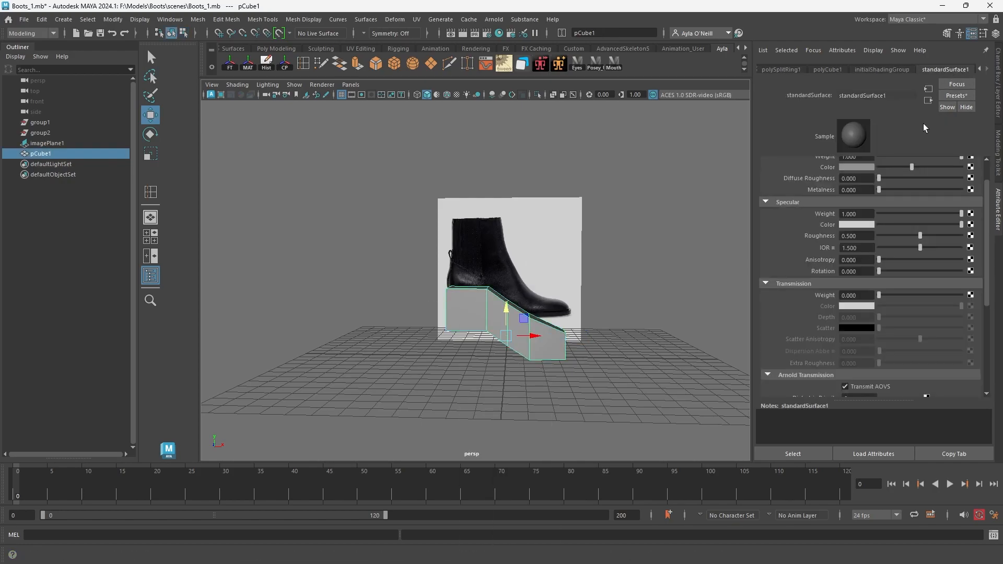
{"action": "left_click_drag", "start_coordinate": [885, 297], "coordinate": [914, 293]}
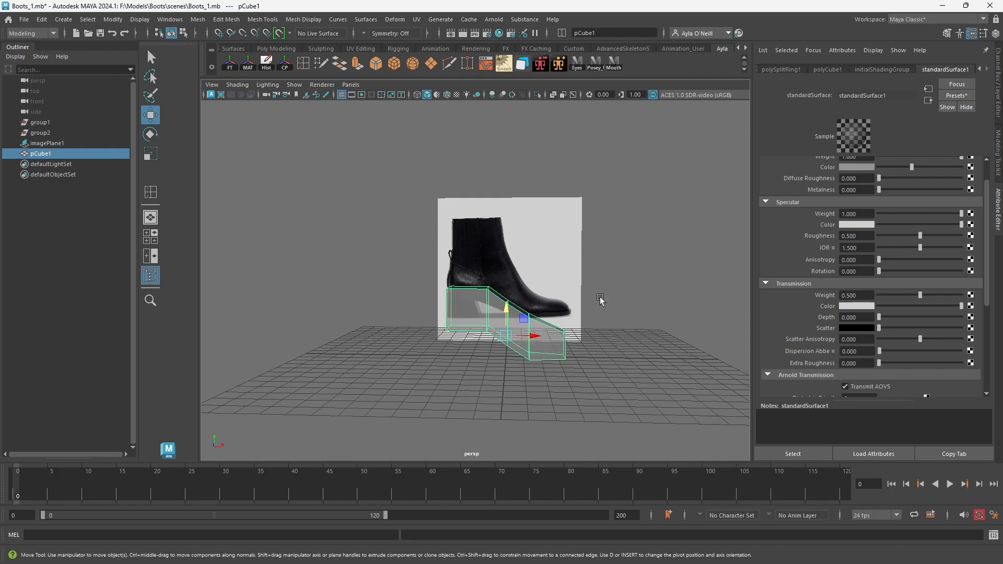
{"action": "left_click_drag", "start_coordinate": [567, 295], "coordinate": [570, 329], "text": "alt"}
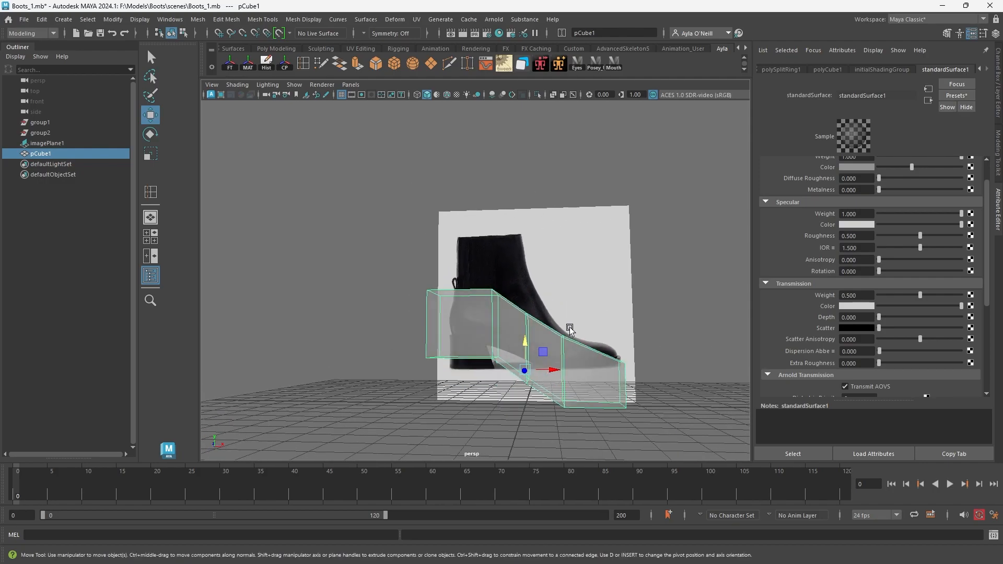
In the front view, raise the heel section's top vertices to the reference boot's collar and move its rear vertices to the boot's back edge.
{"action": "key", "text": "space"}
{"action": "key", "text": "space"}
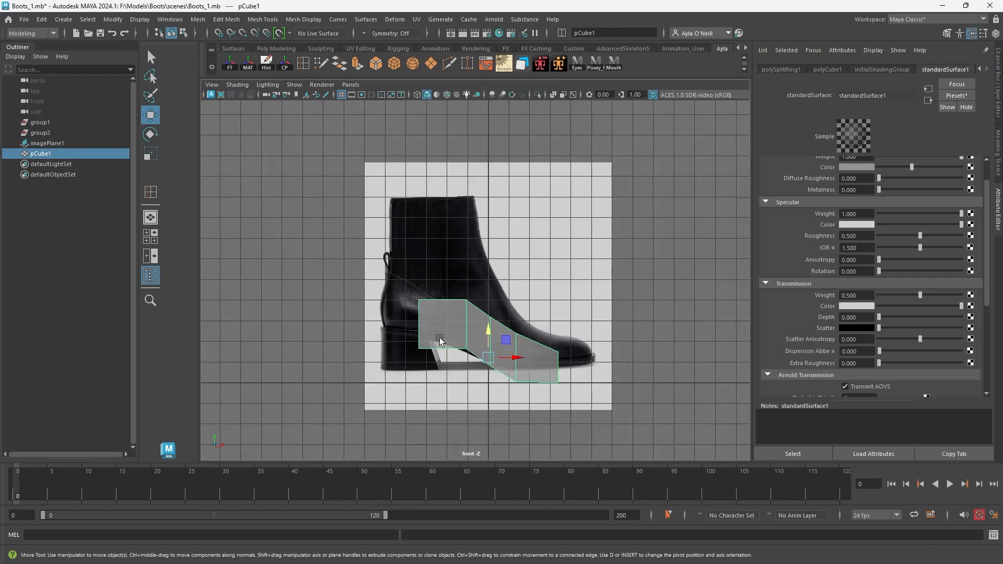
{"action": "right_click_drag", "start_coordinate": [457, 328], "coordinate": [418, 276]}
{"action": "left_click_drag", "start_coordinate": [407, 275], "coordinate": [477, 304]}
{"action": "left_click_drag", "start_coordinate": [443, 276], "coordinate": [430, 215]}
{"action": "left_click_drag", "start_coordinate": [382, 157], "coordinate": [437, 368]}
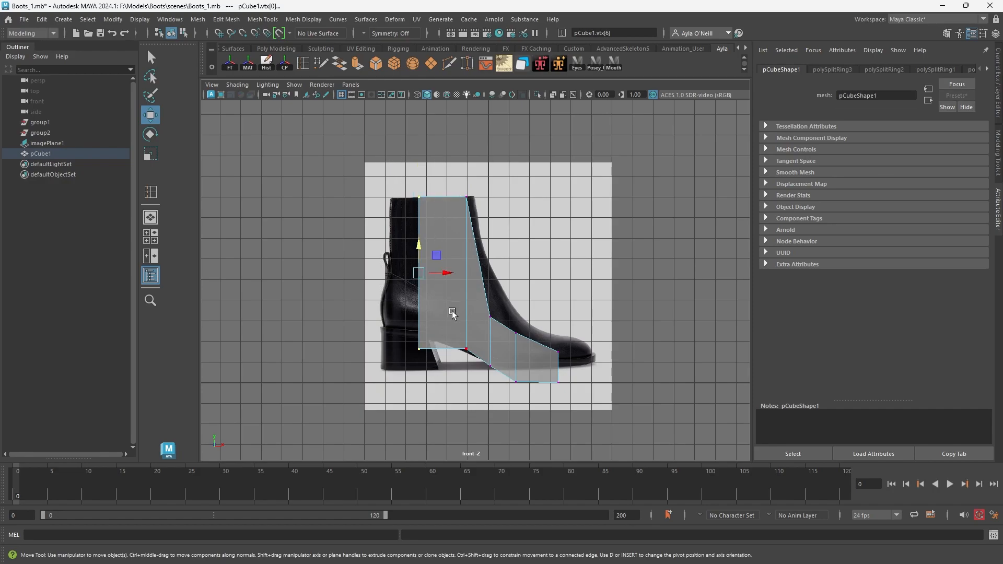
{"action": "left_click_drag", "start_coordinate": [451, 275], "coordinate": [419, 274]}
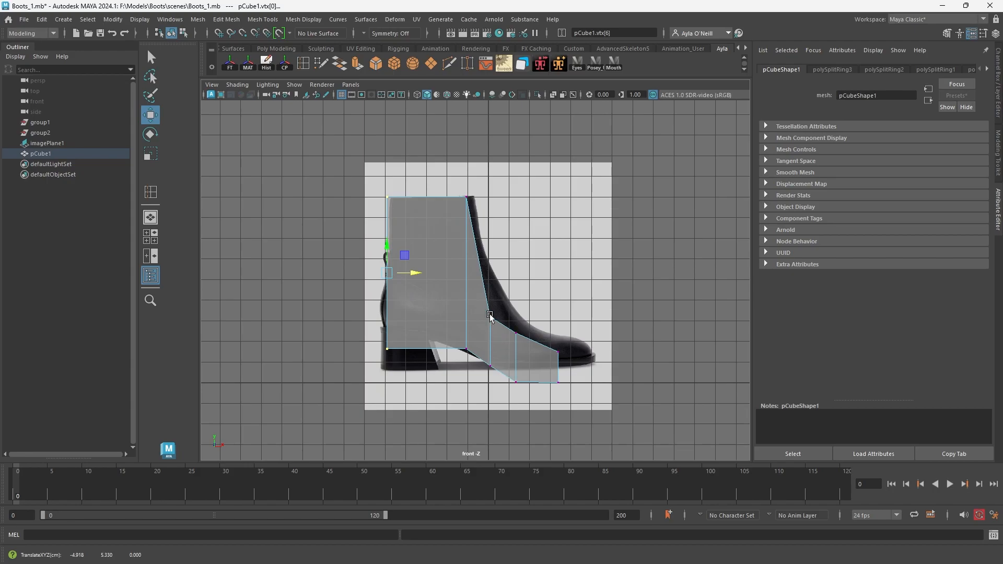
Move the instep, toe and forefoot sole vertices onto the front outline and sole line of the reference boot.
{"action": "left_click_drag", "start_coordinate": [489, 292], "coordinate": [502, 388]}
{"action": "mouse_move", "coordinate": [491, 313]}
{"action": "left_mouse_down"}
{"action": "mouse_move", "coordinate": [487, 293]}
{"action": "mouse_move", "coordinate": [506, 323]}
{"action": "left_mouse_up"}
{"action": "left_click_drag", "start_coordinate": [491, 292], "coordinate": [494, 251]}
{"action": "left_click_drag", "start_coordinate": [543, 351], "coordinate": [516, 290]}
{"action": "left_click_drag", "start_coordinate": [569, 389], "coordinate": [613, 352]}
{"action": "left_click_drag", "start_coordinate": [523, 406], "coordinate": [516, 356]}
Raise the bottom vertices of the heel section and shift the rear ones out to the top of the reference's heel block.
{"action": "left_click_drag", "start_coordinate": [381, 336], "coordinate": [460, 376]}
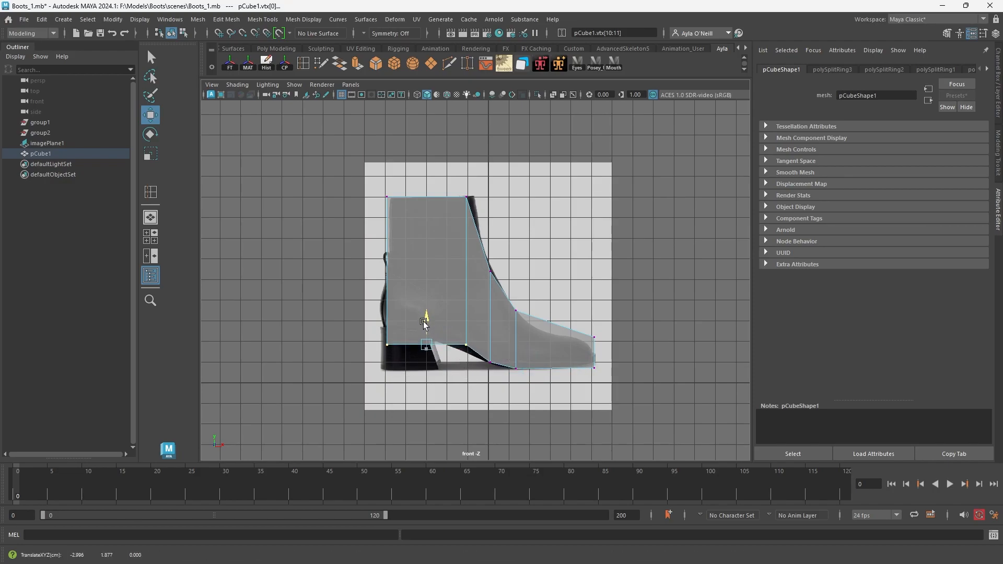
{"action": "left_click_drag", "start_coordinate": [424, 324], "coordinate": [402, 366]}
{"action": "left_click_drag", "start_coordinate": [388, 331], "coordinate": [412, 326]}
{"action": "left_click_drag", "start_coordinate": [360, 295], "coordinate": [412, 353]}
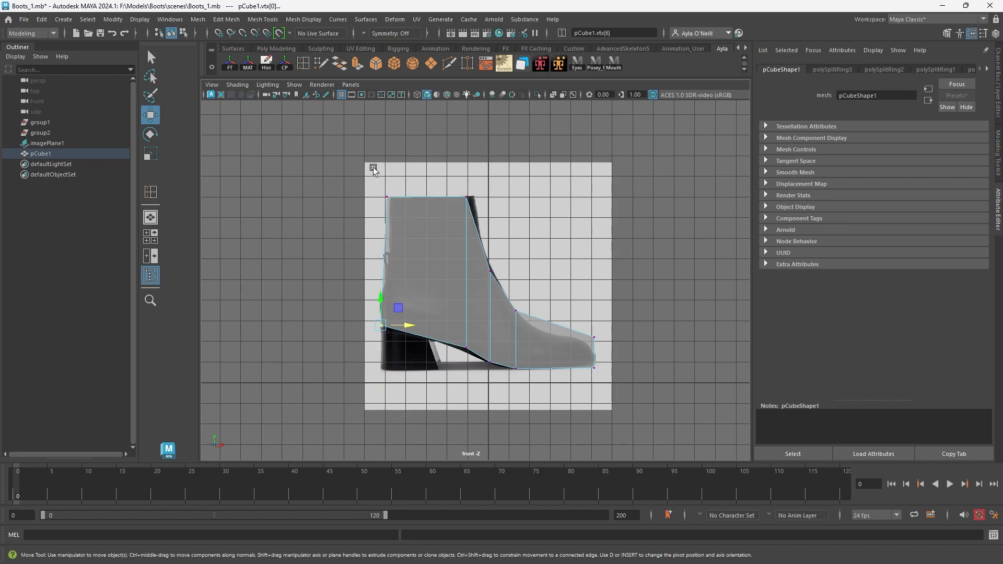
Fit the collar corner and arch vertices to the reference, and scale the ankle edge loop into a straight vertical line.
{"action": "left_click_drag", "start_coordinate": [399, 215], "coordinate": [399, 216]}
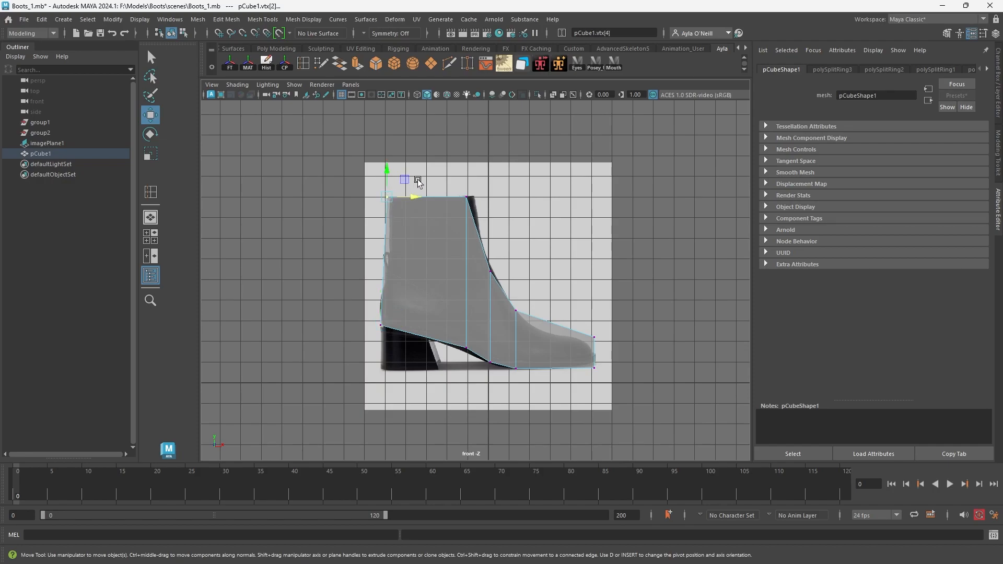
{"action": "left_click_drag", "start_coordinate": [469, 193], "coordinate": [492, 199]}
{"action": "mouse_move", "coordinate": [495, 367]}
{"action": "left_mouse_down"}
{"action": "mouse_move", "coordinate": [486, 357]}
{"action": "mouse_move", "coordinate": [501, 361]}
{"action": "left_mouse_up"}
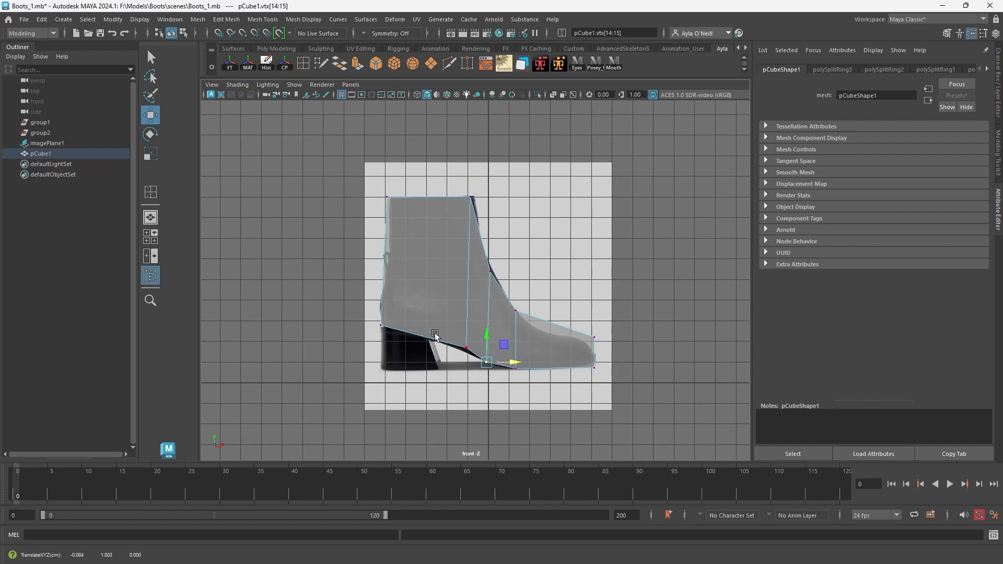
{"action": "right_click_drag", "start_coordinate": [463, 236], "coordinate": [463, 208]}
{"action": "left_click", "coordinate": [470, 243]}
{"action": "key", "text": "r"}
{"action": "left_click_drag", "start_coordinate": [492, 273], "coordinate": [438, 262]}
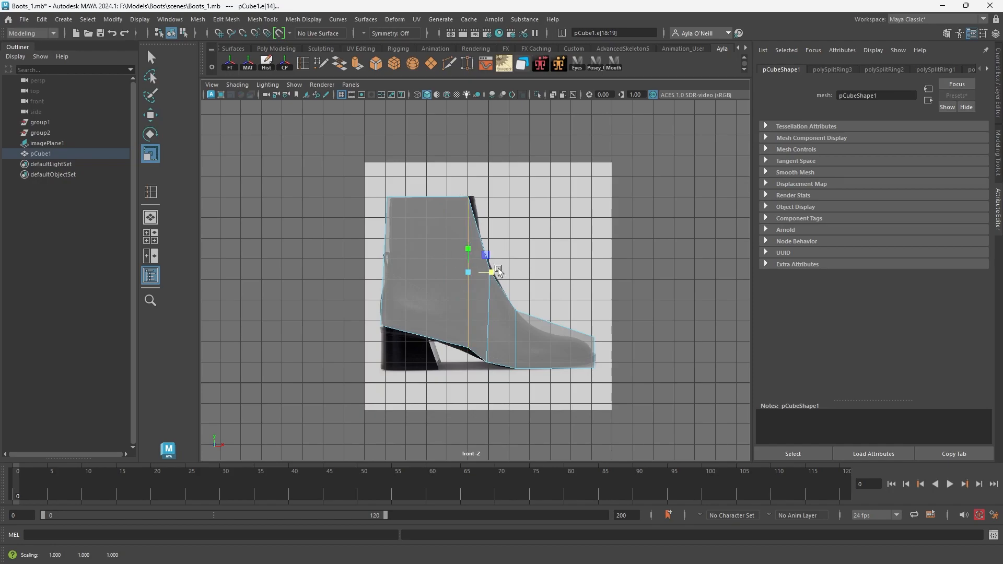
Insert a vertical edge loop through the middle of the boot shaft and scale it straight.
{"action": "left_click", "coordinate": [304, 66]}
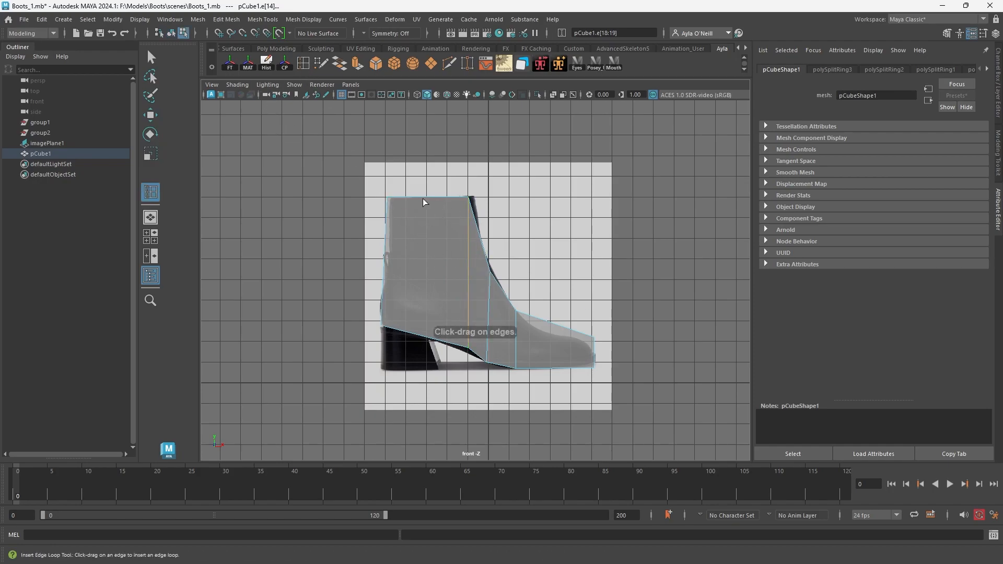
{"action": "left_click", "coordinate": [427, 198]}
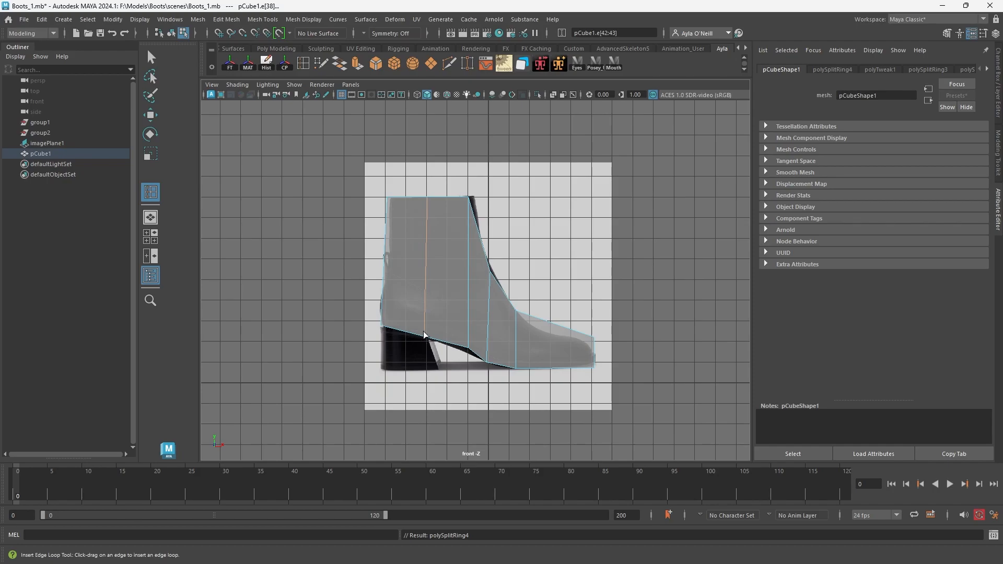
{"action": "left_click", "coordinate": [150, 115]}
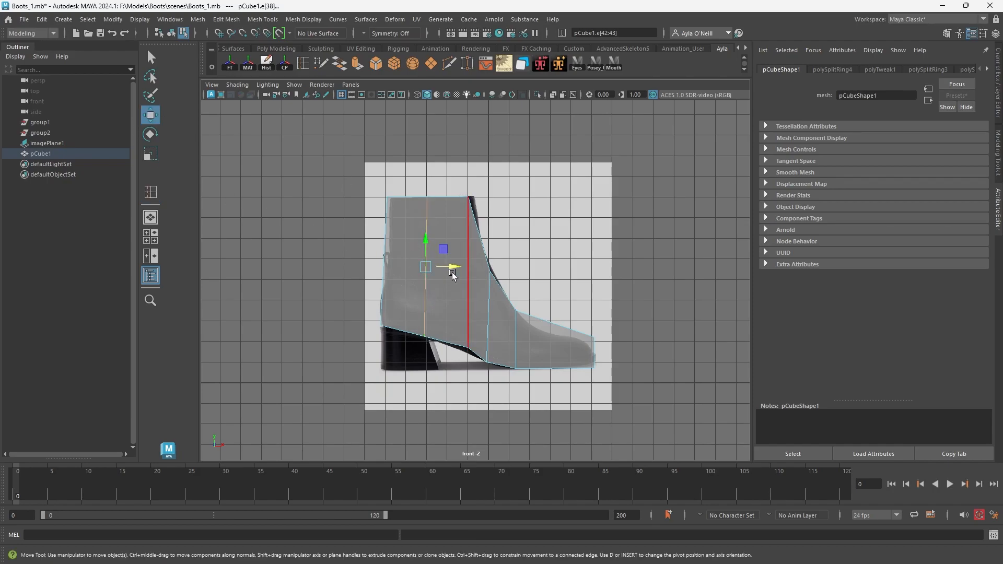
{"action": "key", "text": "r"}
{"action": "left_click_drag", "start_coordinate": [396, 255], "coordinate": [357, 250]}
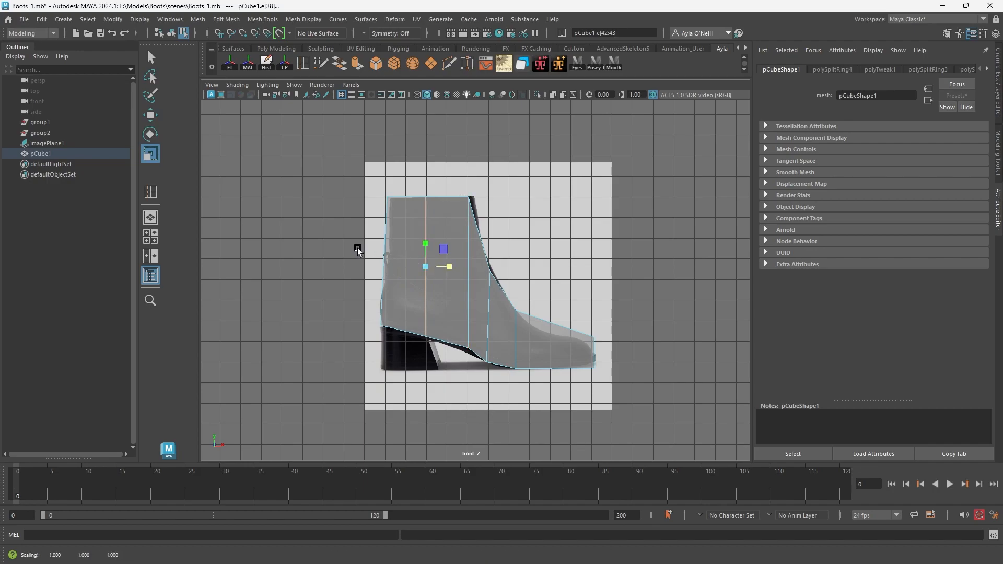
{"action": "left_click_drag", "start_coordinate": [449, 266], "coordinate": [450, 267]}
In the perspective view, select the shaft's top faces and extrude them upward with a Local Translate Z of 0.974.
{"action": "key", "text": "space"}
{"action": "key", "text": "space"}
{"action": "left_click_drag", "start_coordinate": [480, 288], "coordinate": [504, 294], "text": "alt"}
{"action": "right_click_drag", "start_coordinate": [515, 265], "coordinate": [515, 252]}
{"action": "left_click_drag", "start_coordinate": [463, 386], "coordinate": [472, 202], "text": "alt"}
{"action": "right_click_drag", "start_coordinate": [470, 199], "coordinate": [474, 233]}
{"action": "left_click", "coordinate": [451, 205]}
{"action": "left_click", "coordinate": [357, 65]}
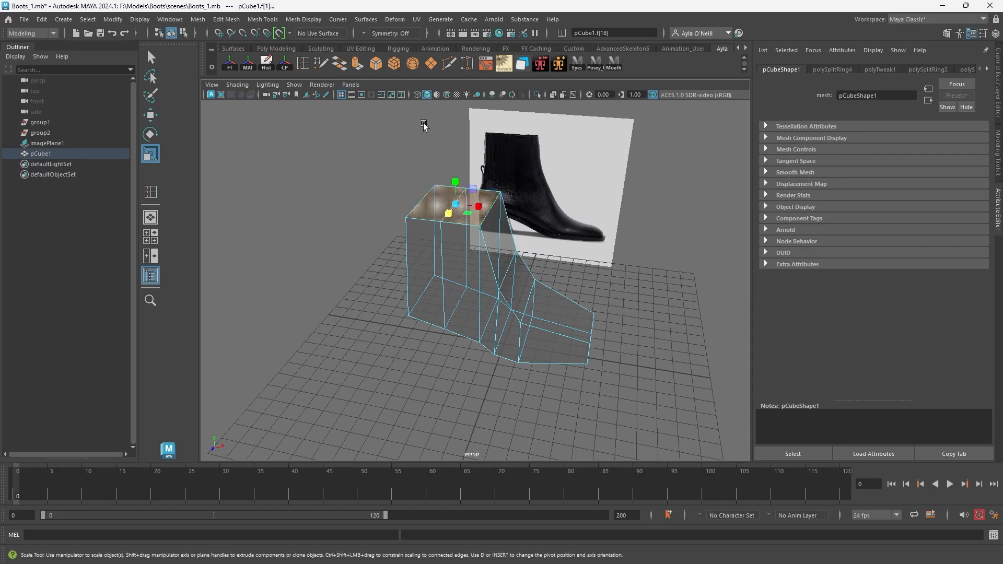
{"action": "left_click_drag", "start_coordinate": [439, 192], "coordinate": [496, 151]}
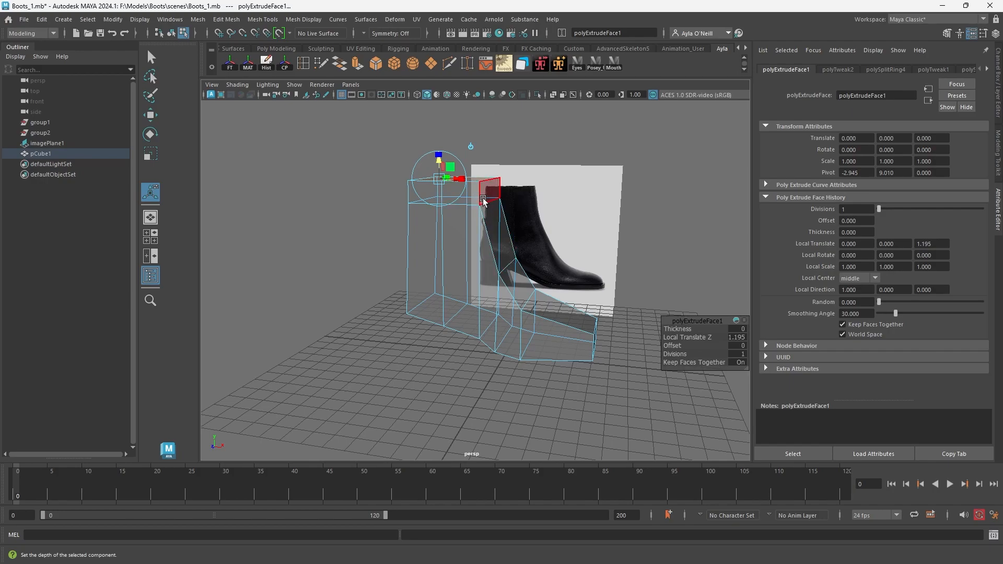
{"action": "scroll", "coordinate": [483, 199], "scroll_direction": "up", "scroll_amount": 3}
{"action": "middle_click_drag", "start_coordinate": [481, 175], "coordinate": [475, 264], "text": "alt"}
{"action": "left_click_drag", "start_coordinate": [474, 271], "coordinate": [474, 249], "text": "alt"}
{"action": "left_click_drag", "start_coordinate": [420, 177], "coordinate": [420, 183]}
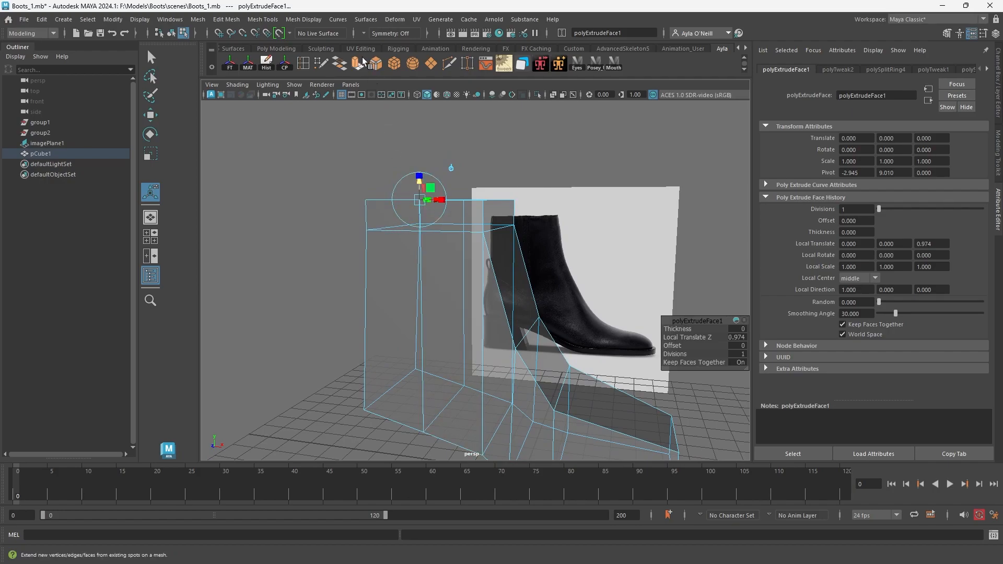
{"action": "left_click", "coordinate": [236, 22]}
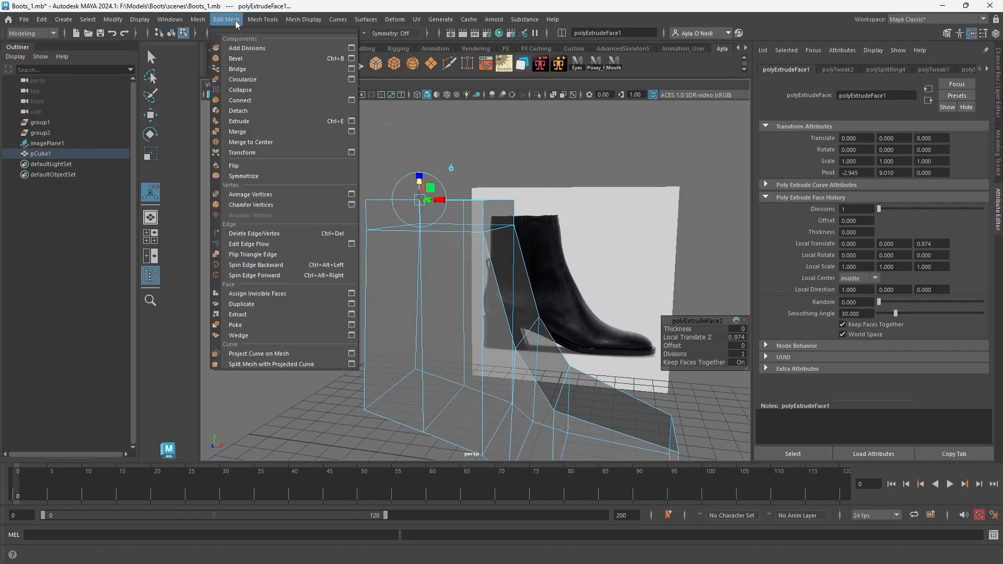
{"action": "mouse_move", "coordinate": [257, 20]}
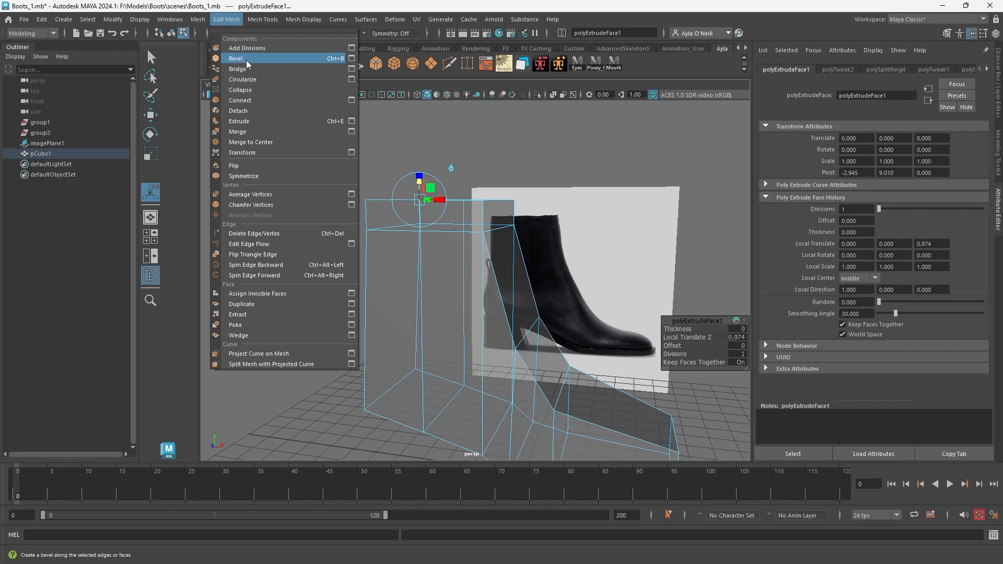
{"action": "left_click", "coordinate": [439, 141]}
Select the rear face on the boot's underside and extrude it down with a Local Translate Z of 1.872 to form the heel.
{"action": "mouse_move", "coordinate": [477, 292]}
{"action": "left_mouse_down", "text": "alt"}
{"action": "mouse_move", "coordinate": [490, 343]}
{"action": "mouse_move", "coordinate": [482, 309]}
{"action": "left_mouse_up", "text": "alt"}
{"action": "right_click_drag", "start_coordinate": [481, 308], "coordinate": [530, 263]}
{"action": "left_click_drag", "start_coordinate": [498, 319], "coordinate": [443, 366], "text": "alt"}
{"action": "right_click_drag", "start_coordinate": [441, 278], "coordinate": [434, 309]}
{"action": "left_click", "coordinate": [446, 332]}
{"action": "left_click_drag", "start_coordinate": [447, 332], "coordinate": [425, 333], "text": "alt"}
{"action": "left_click", "coordinate": [397, 198]}
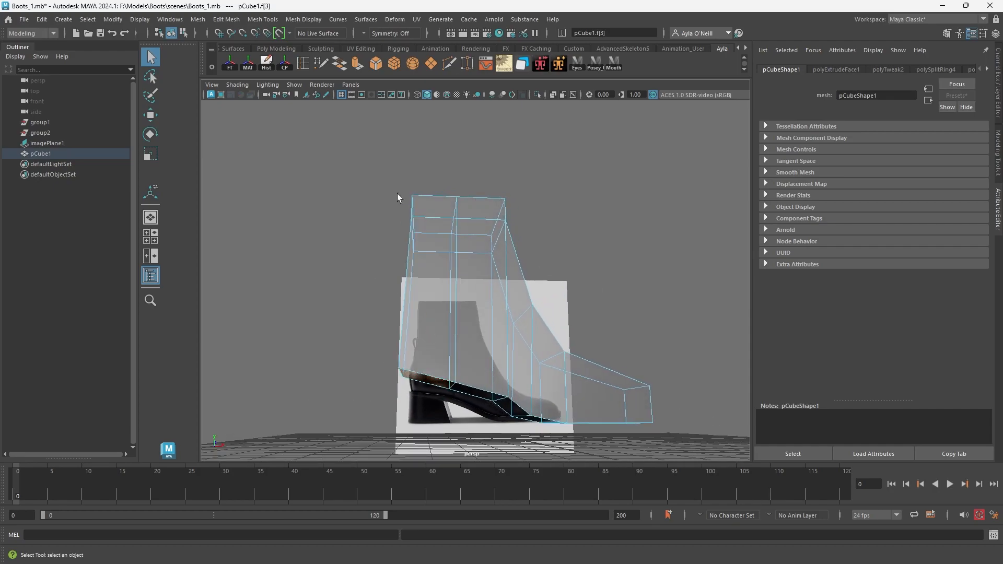
{"action": "left_click", "coordinate": [355, 65]}
{"action": "left_click_drag", "start_coordinate": [394, 126], "coordinate": [408, 131], "text": "alt"}
{"action": "left_click_drag", "start_coordinate": [435, 375], "coordinate": [490, 384]}
{"action": "key", "text": "r"}
{"action": "key", "text": "w"}
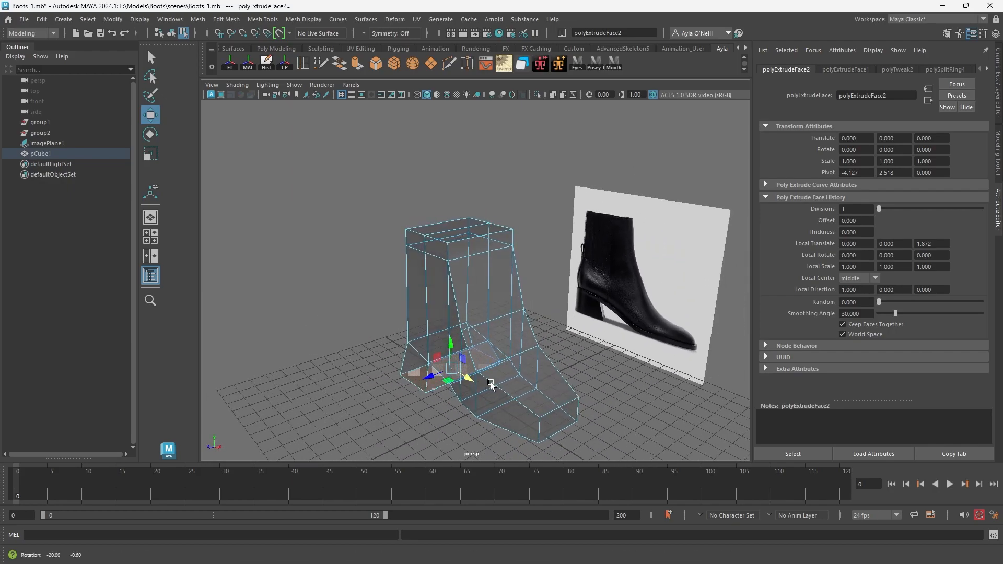
Insert a lengthwise edge loop down the middle of the boot, running over the shaft and toe.
{"action": "left_click", "coordinate": [297, 63]}
{"action": "left_click_drag", "start_coordinate": [453, 217], "coordinate": [475, 237], "text": "alt"}
{"action": "left_click", "coordinate": [474, 238]}
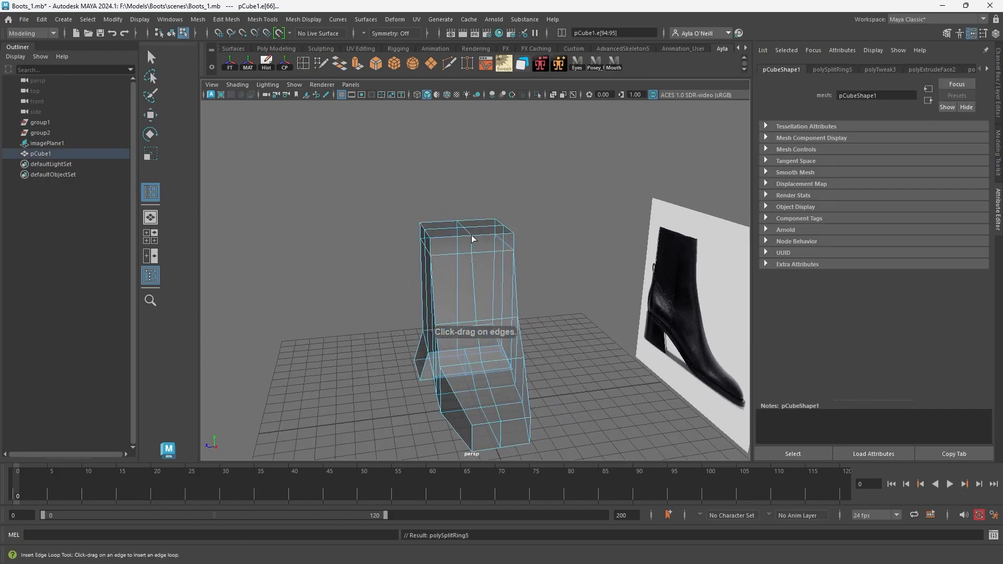
{"action": "left_click_drag", "start_coordinate": [468, 317], "coordinate": [490, 271], "text": "alt"}
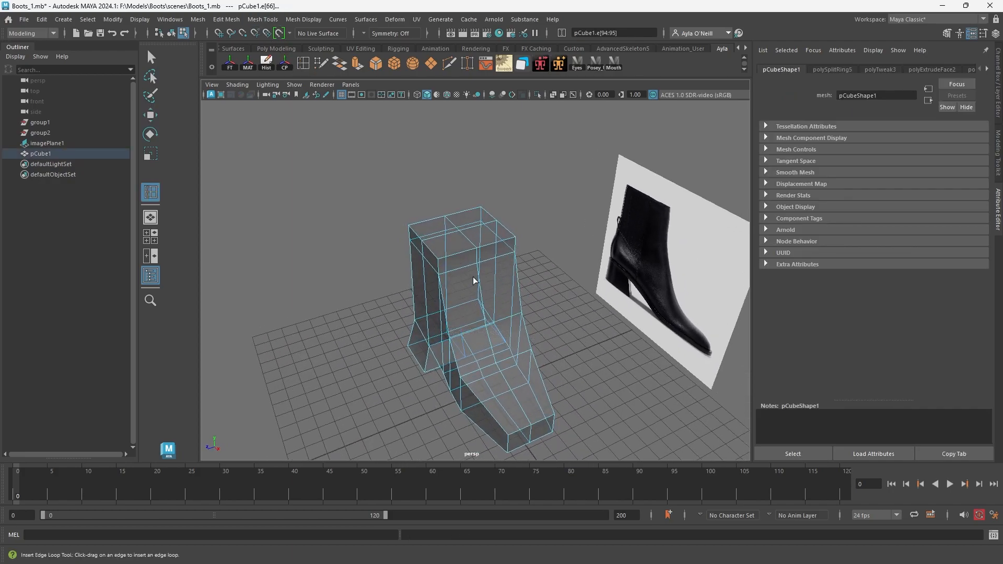
{"action": "left_click", "coordinate": [365, 33]}
{"action": "left_click", "coordinate": [386, 38]}
Pull the centre edges out at the back and front of the shaft, and raise the centre edge on top of the toe.
{"action": "left_click_drag", "start_coordinate": [497, 412], "coordinate": [607, 390], "text": "alt"}
{"action": "right_click_drag", "start_coordinate": [426, 268], "coordinate": [433, 243]}
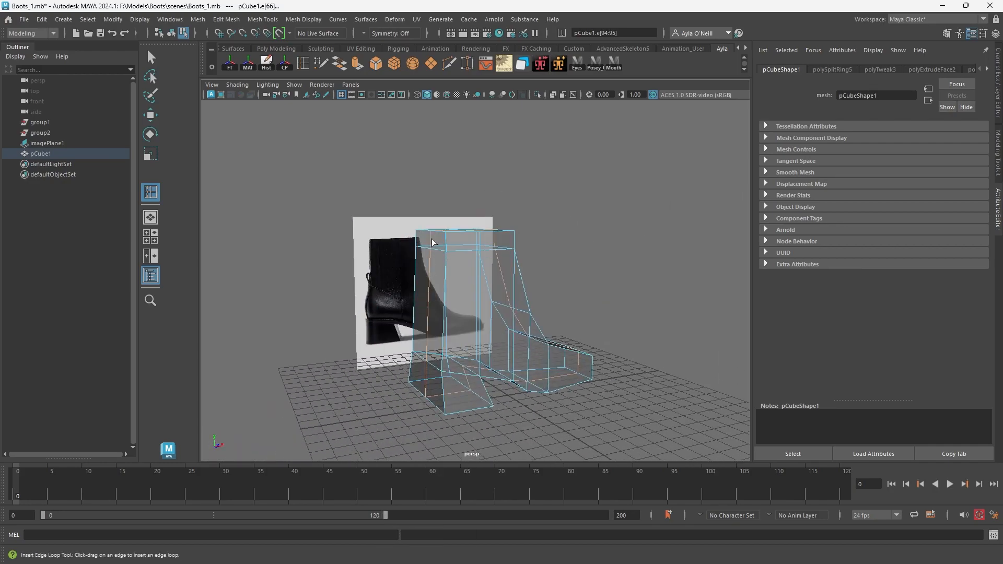
{"action": "left_click", "coordinate": [151, 115]}
{"action": "left_click", "coordinate": [439, 384]}
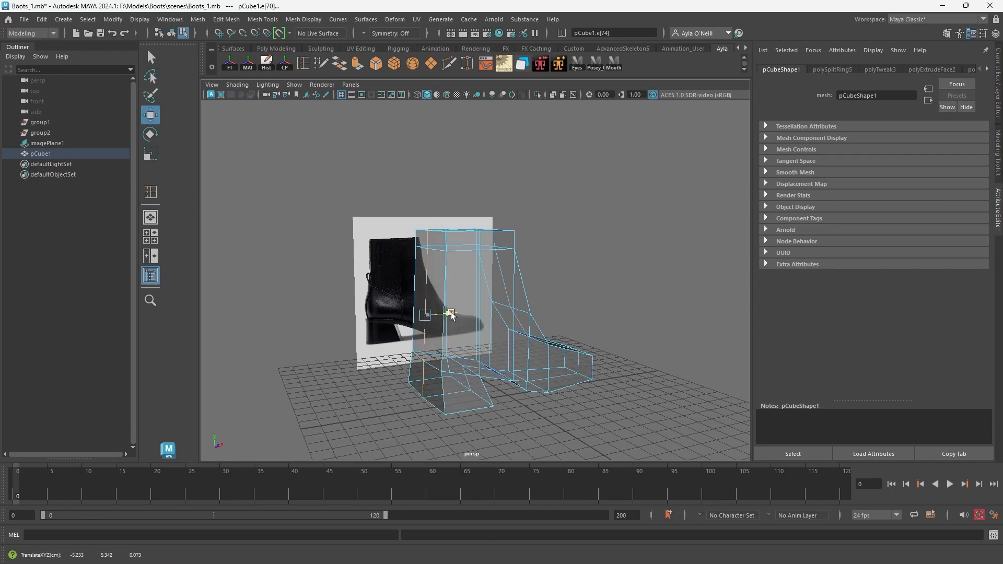
{"action": "left_click", "coordinate": [493, 340]}
{"action": "left_click_drag", "start_coordinate": [494, 341], "coordinate": [493, 257], "text": "alt"}
{"action": "left_click", "coordinate": [502, 267]}
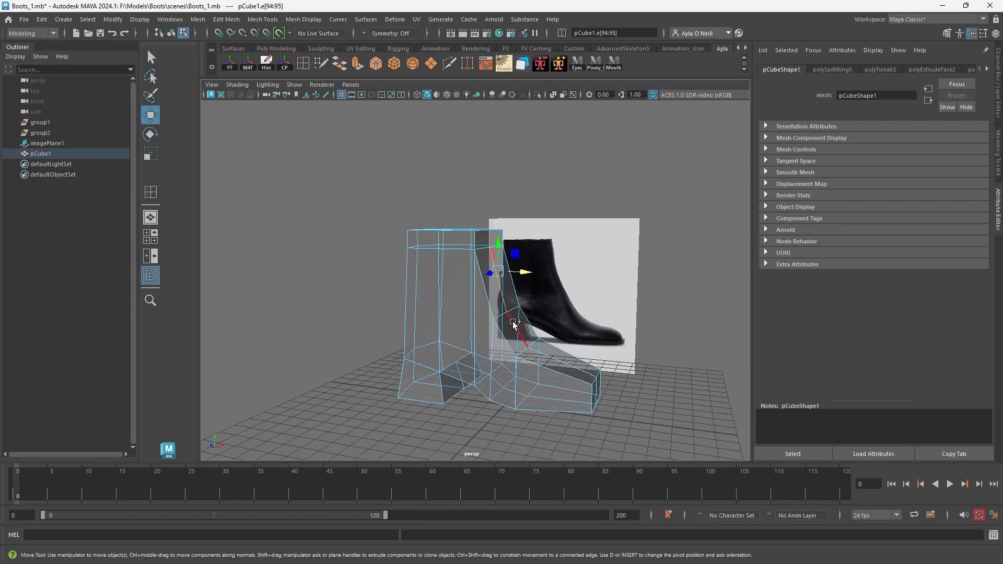
{"action": "left_click", "coordinate": [536, 291], "text": "shift"}
{"action": "left_click", "coordinate": [560, 361]}
{"action": "left_click_drag", "start_coordinate": [565, 346], "coordinate": [567, 341]}
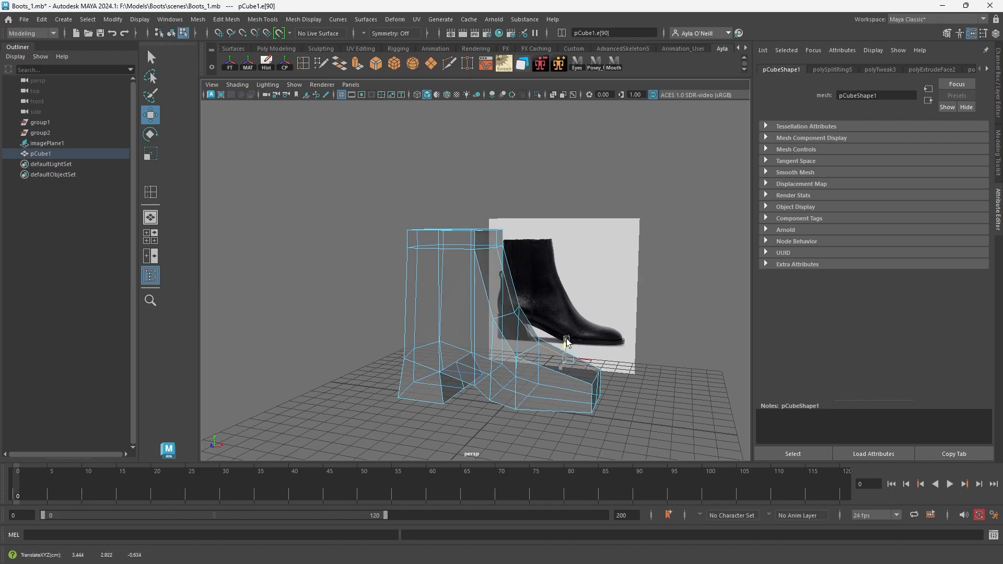
Straighten the toe tip's centre edge and shift the whole lengthwise edge loop to the middle of the boot's width.
{"action": "left_click_drag", "start_coordinate": [623, 407], "coordinate": [519, 406], "text": "alt"}
{"action": "left_click", "coordinate": [588, 399]}
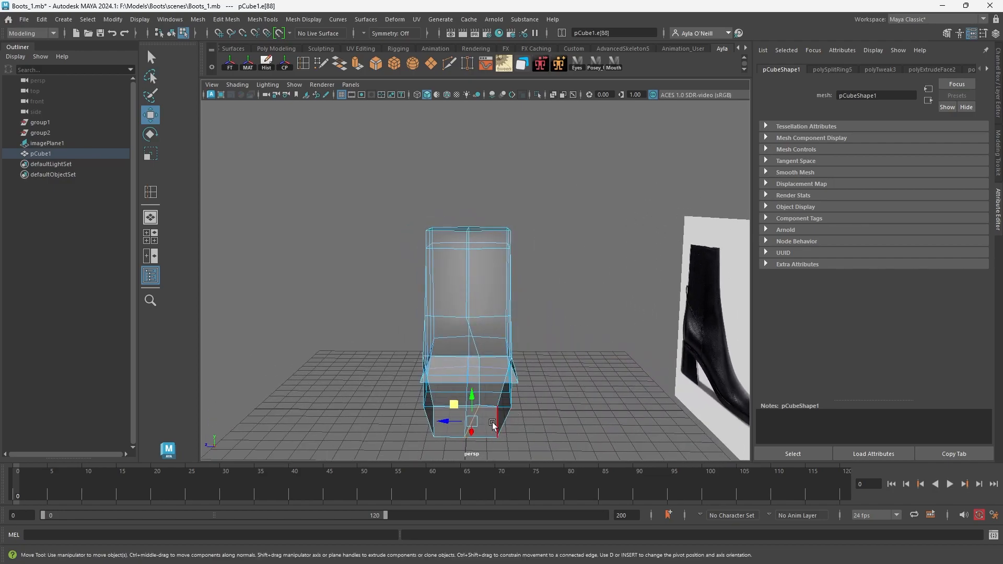
{"action": "key", "text": "r"}
{"action": "left_click", "coordinate": [436, 426]}
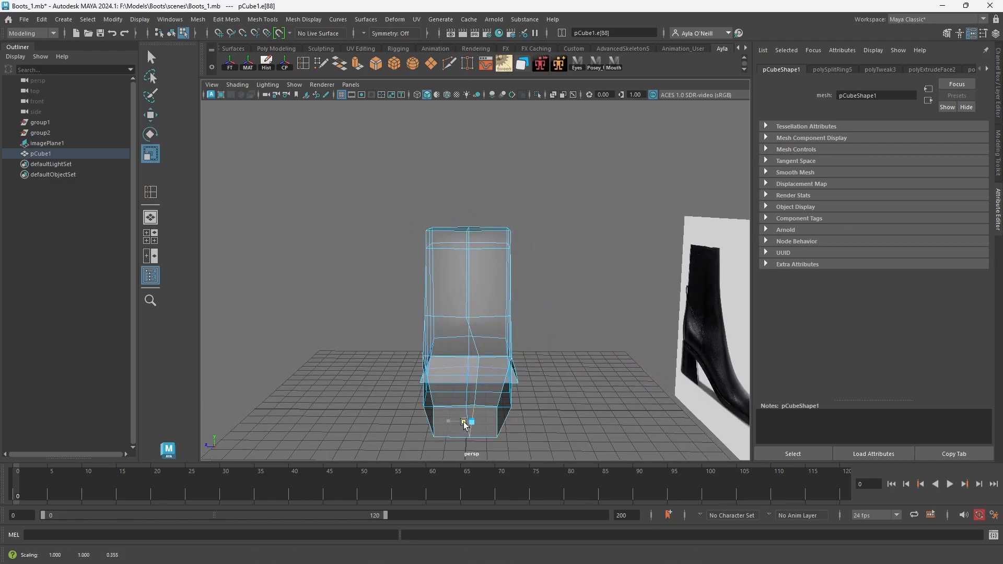
{"action": "double_click", "coordinate": [476, 348]}
{"action": "left_click_drag", "start_coordinate": [450, 316], "coordinate": [472, 372]}
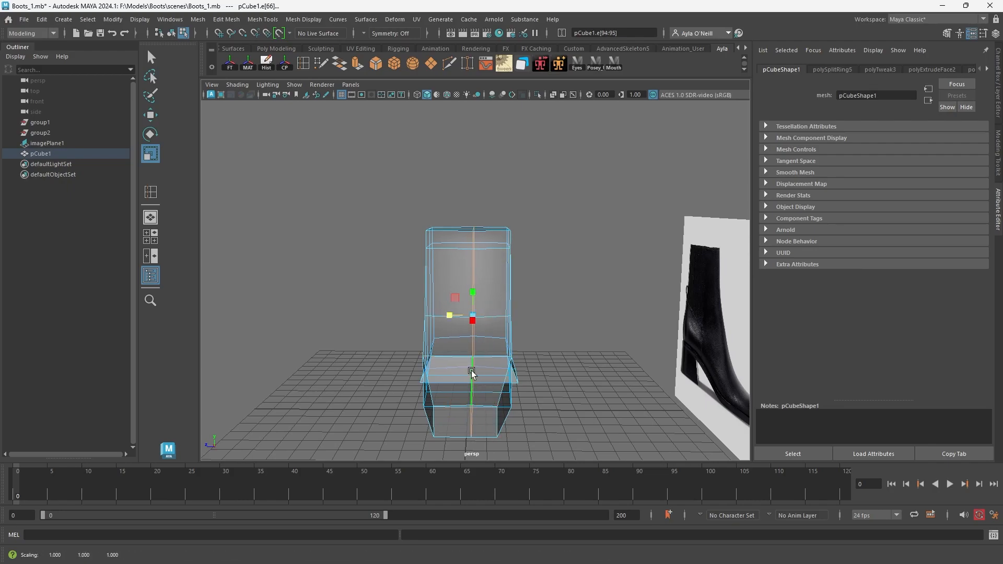
{"action": "key", "text": "w"}
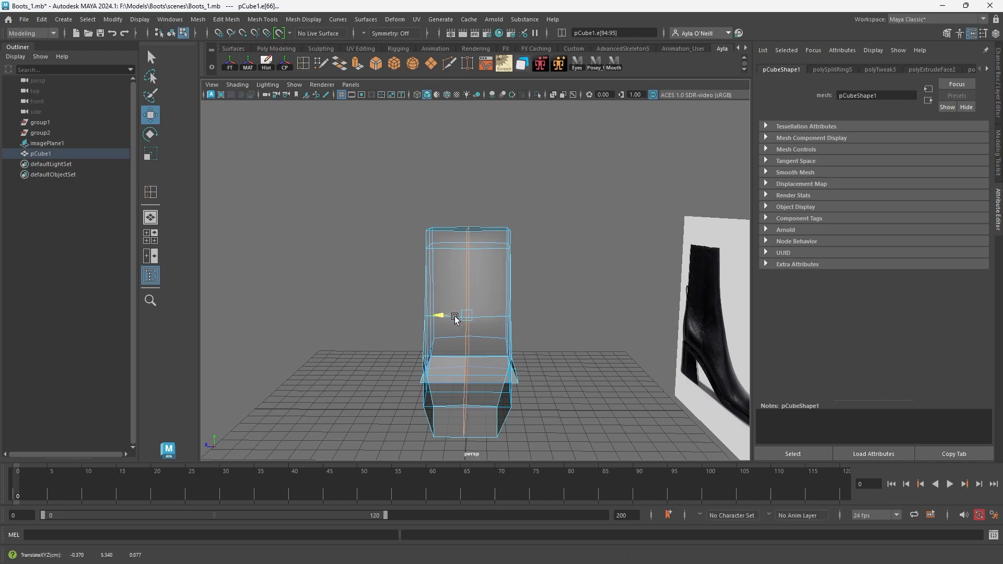
Pull the centre edge of the toe tip forward to round the toe, and return the mesh to object mode.
{"action": "left_click_drag", "start_coordinate": [448, 363], "coordinate": [528, 373], "text": "alt"}
{"action": "left_click", "coordinate": [583, 403]}
{"action": "left_click_drag", "start_coordinate": [599, 409], "coordinate": [531, 394]}
{"action": "right_click_drag", "start_coordinate": [508, 278], "coordinate": [555, 263]}
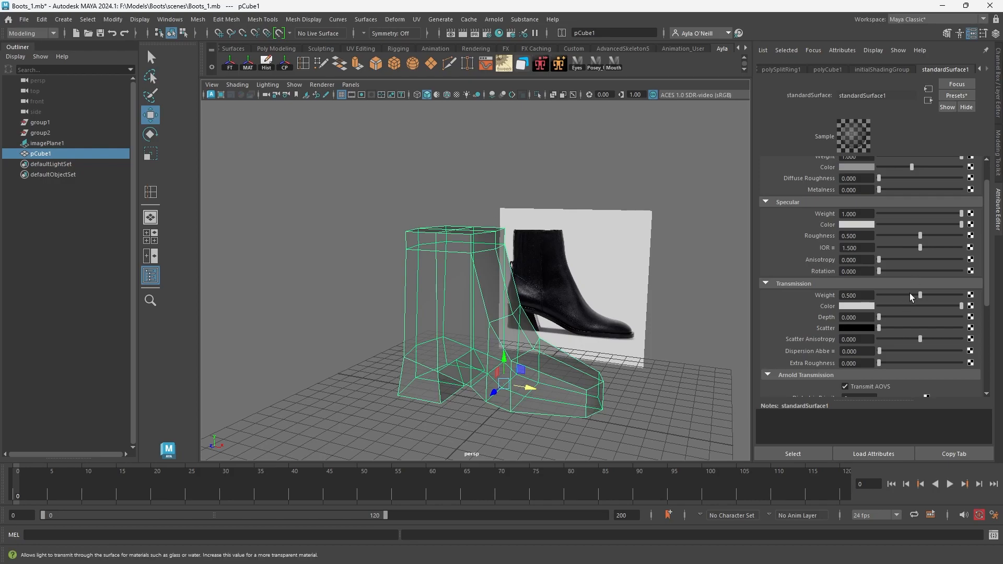
Set the material's Transmission Weight to 0.000 to make the boot opaque, and display the mesh in smooth preview.
{"action": "left_click_drag", "start_coordinate": [911, 293], "coordinate": [878, 295]}
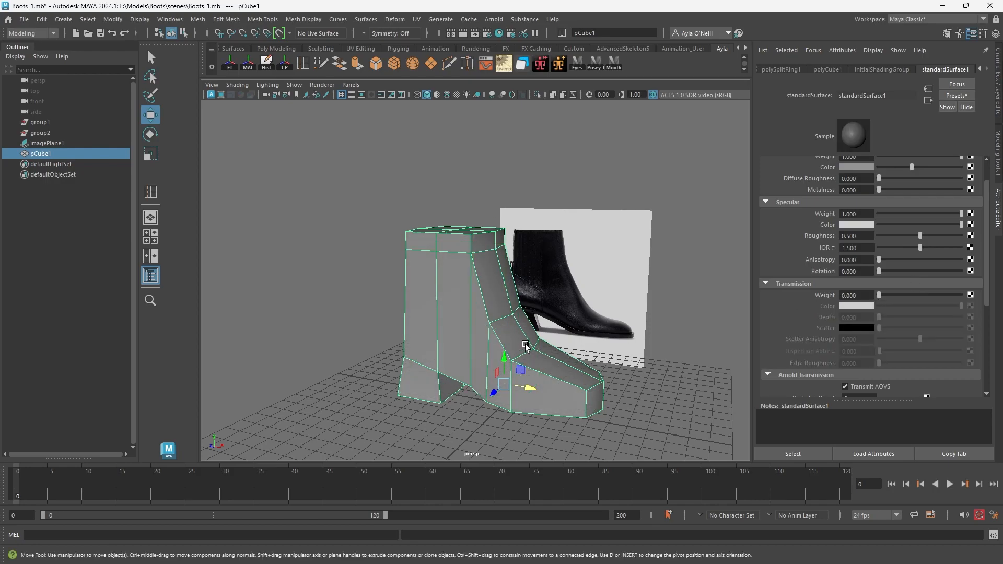
{"action": "left_click_drag", "start_coordinate": [561, 355], "coordinate": [578, 364], "text": "alt"}
{"action": "left_click_drag", "start_coordinate": [501, 377], "coordinate": [507, 335], "text": "alt"}
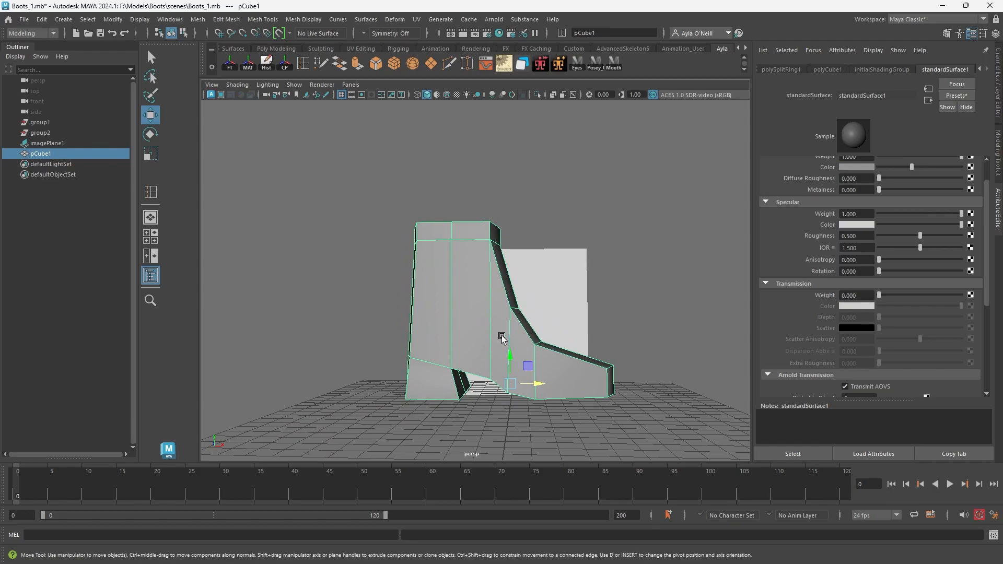
{"action": "key", "text": "3"}
{"action": "left_click_drag", "start_coordinate": [506, 334], "coordinate": [445, 231], "text": "alt"}
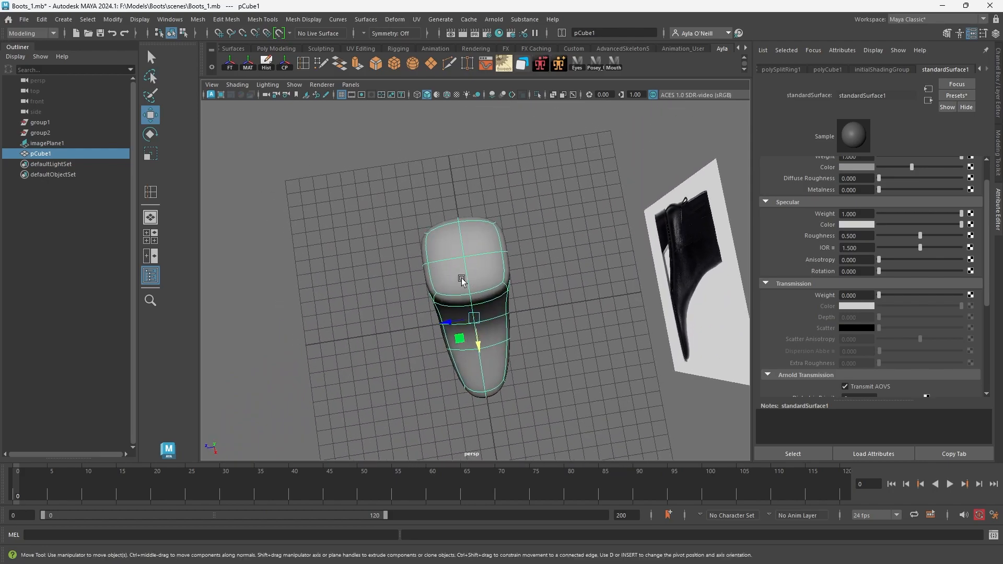
Move the vertices along the back of the boot farther back and narrow them across the width.
{"action": "right_click_drag", "start_coordinate": [461, 243], "coordinate": [423, 244]}
{"action": "left_click_drag", "start_coordinate": [415, 231], "coordinate": [405, 238], "text": "alt"}
{"action": "left_click_drag", "start_coordinate": [403, 184], "coordinate": [528, 233]}
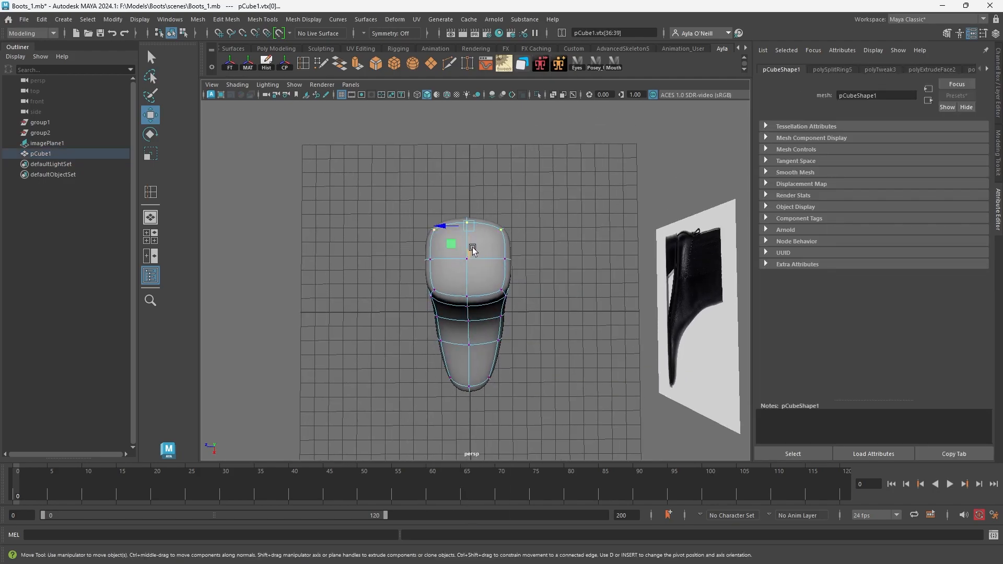
{"action": "left_click_drag", "start_coordinate": [472, 249], "coordinate": [470, 235]}
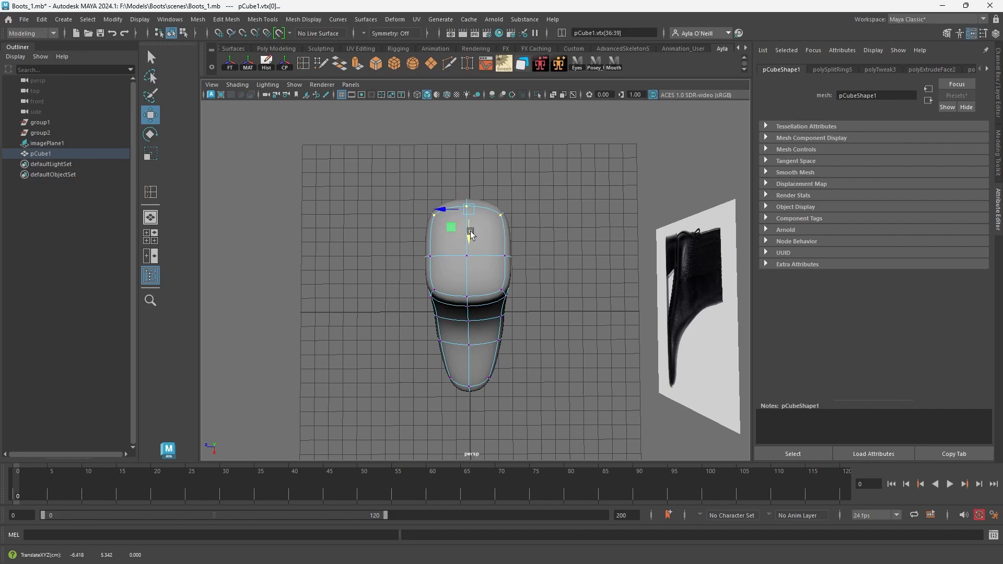
{"action": "key", "text": "r"}
{"action": "left_click_drag", "start_coordinate": [443, 211], "coordinate": [454, 212]}
Scale the vertices at the front of the shaft across the width and shift the side vertices sideways.
{"action": "left_click_drag", "start_coordinate": [424, 269], "coordinate": [533, 322]}
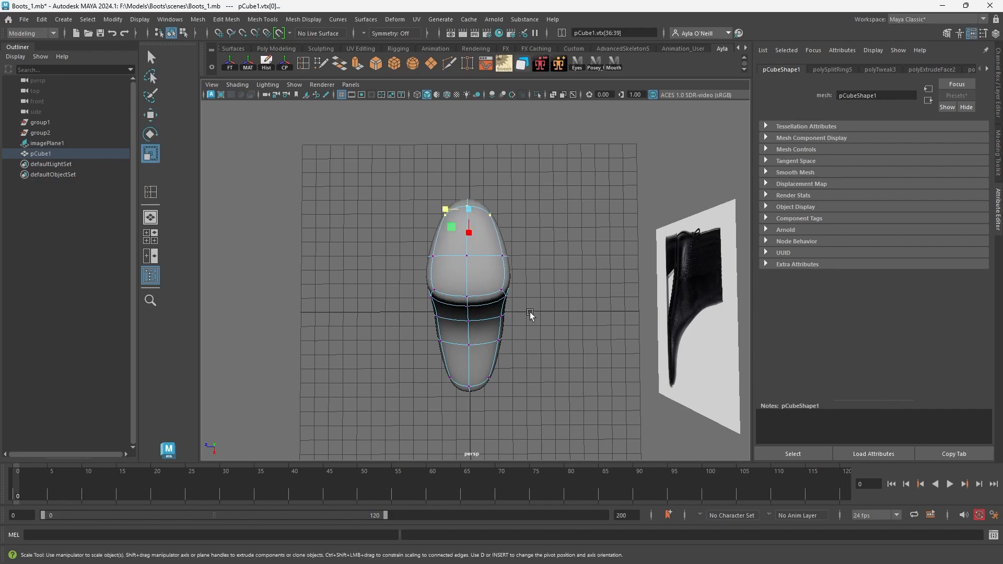
{"action": "left_click_drag", "start_coordinate": [447, 289], "coordinate": [461, 308]}
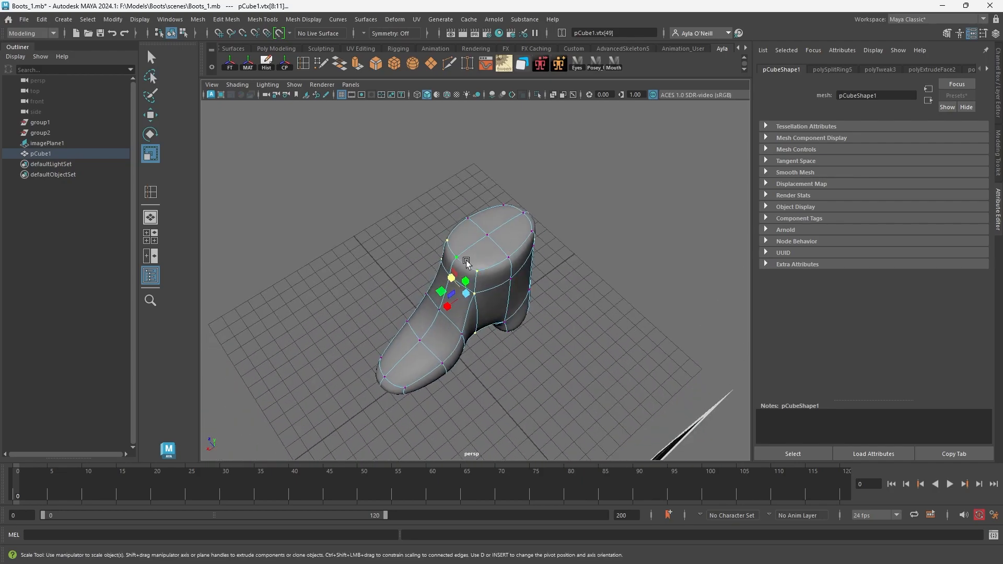
{"action": "left_click_drag", "start_coordinate": [500, 353], "coordinate": [498, 352]}
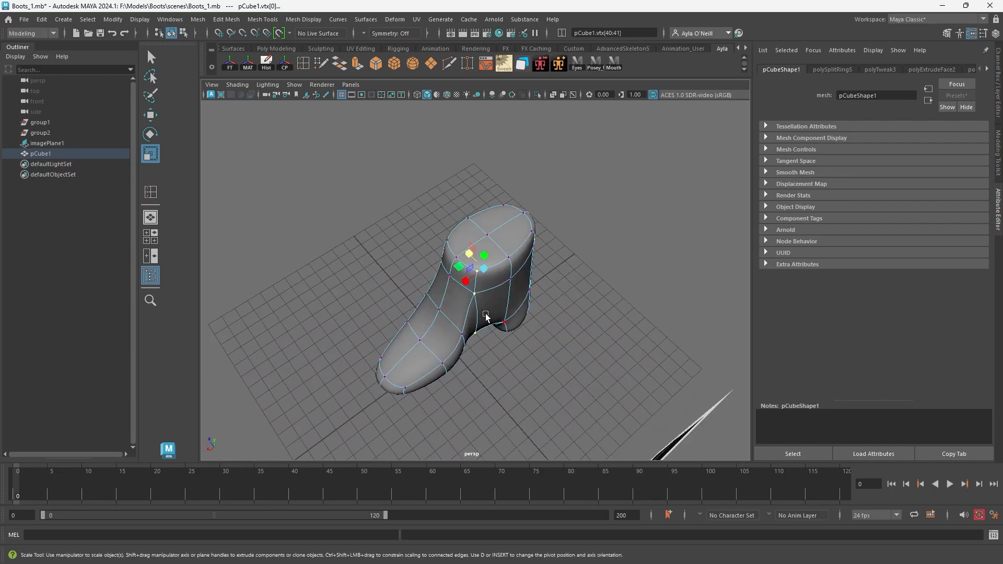
{"action": "key", "text": "w"}
{"action": "mouse_move", "coordinate": [469, 254]}
{"action": "left_mouse_down"}
{"action": "mouse_move", "coordinate": [538, 291]}
{"action": "mouse_move", "coordinate": [554, 287]}
{"action": "mouse_move", "coordinate": [479, 276]}
{"action": "mouse_move", "coordinate": [558, 272]}
{"action": "mouse_move", "coordinate": [477, 269]}
{"action": "left_mouse_up"}
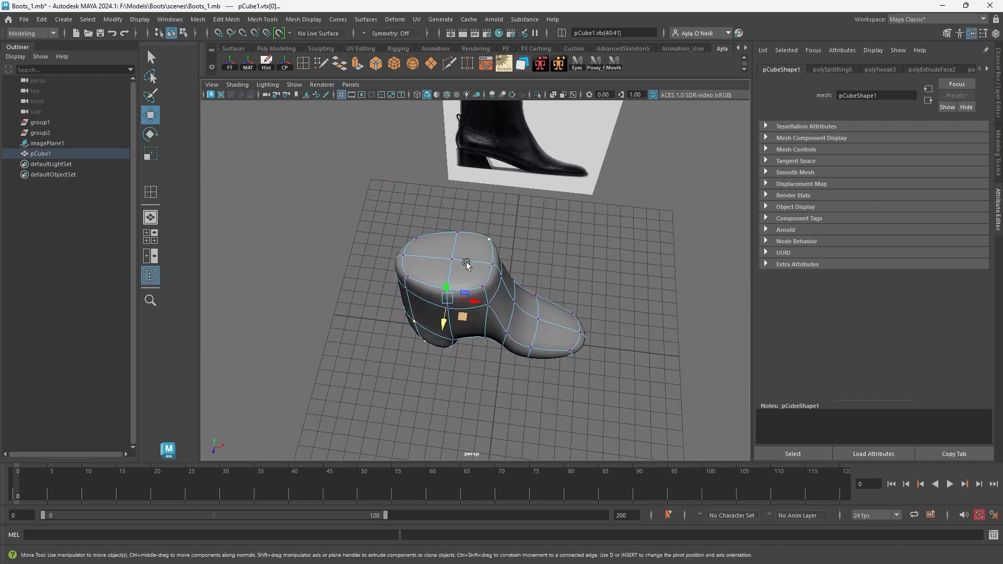
Select the four faces on top of the shaft and try narrowing them across the width.
{"action": "right_click_drag", "start_coordinate": [472, 266], "coordinate": [458, 286]}
{"action": "left_click", "coordinate": [459, 274]}
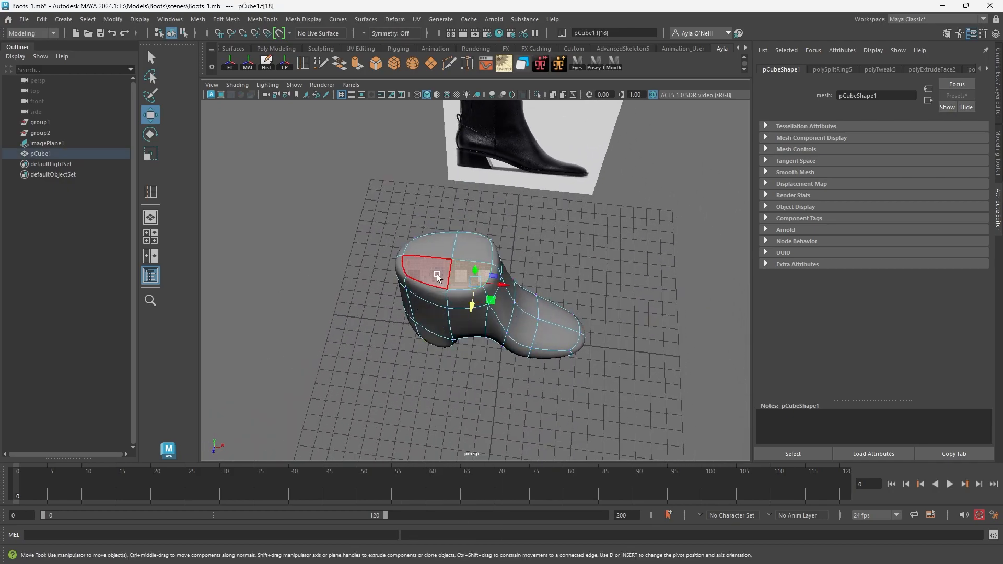
{"action": "left_click", "coordinate": [444, 249], "text": "shift"}
{"action": "left_click", "coordinate": [473, 248], "text": "shift"}
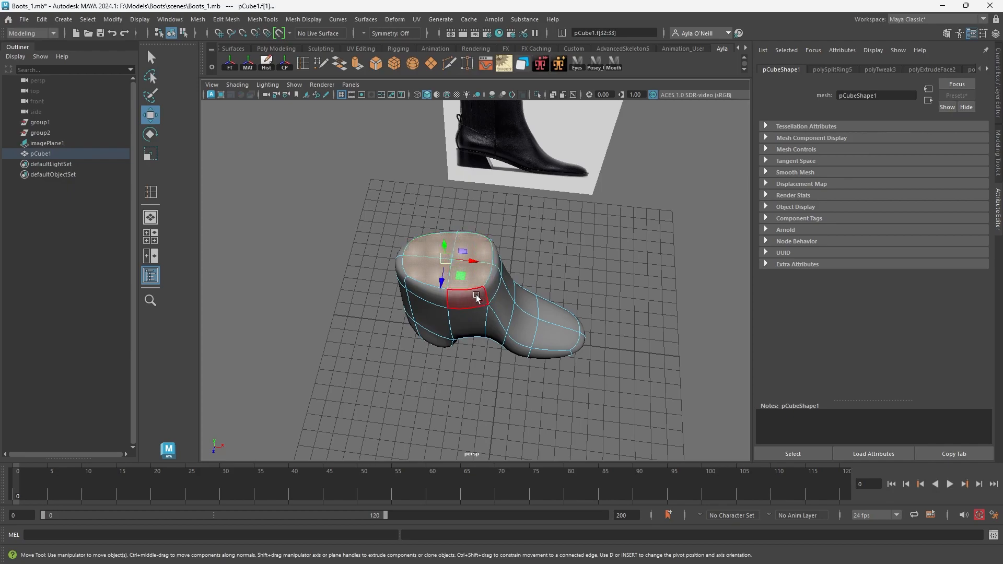
{"action": "key", "text": "r"}
{"action": "left_click_drag", "start_coordinate": [441, 282], "coordinate": [440, 275]}
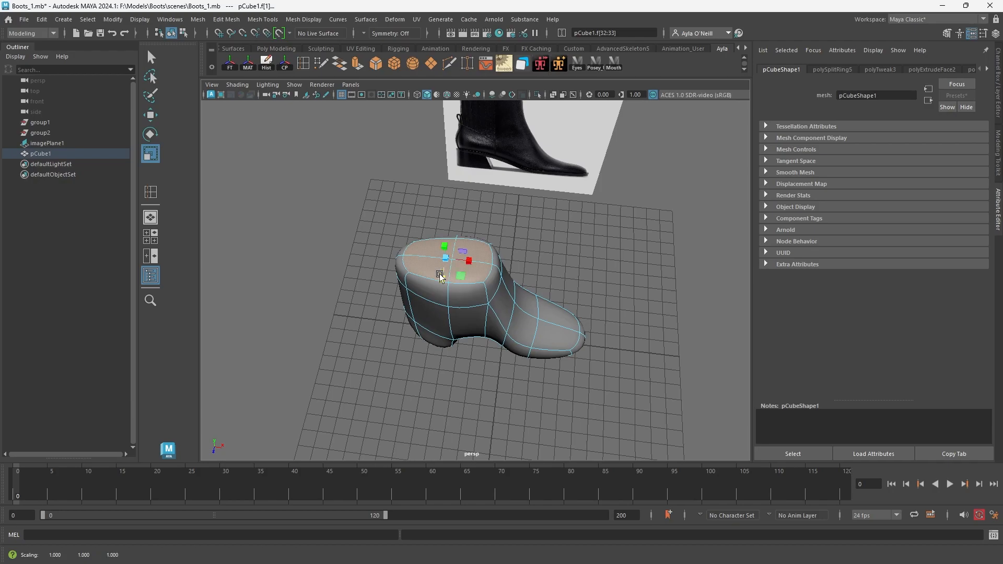
{"action": "key", "text": "ctrl+z"}
Turn on soft selection, extend its falloff down the shaft, and scale the top faces slightly across the width.
{"action": "key", "text": "b"}
{"action": "left_click_drag", "start_coordinate": [468, 314], "coordinate": [528, 359]}
{"action": "mouse_move", "coordinate": [442, 279]}
{"action": "left_mouse_down"}
{"action": "mouse_move", "coordinate": [415, 274]}
{"action": "mouse_move", "coordinate": [453, 280]}
{"action": "mouse_move", "coordinate": [416, 286]}
{"action": "mouse_move", "coordinate": [421, 300]}
{"action": "mouse_move", "coordinate": [443, 299]}
{"action": "left_mouse_up"}
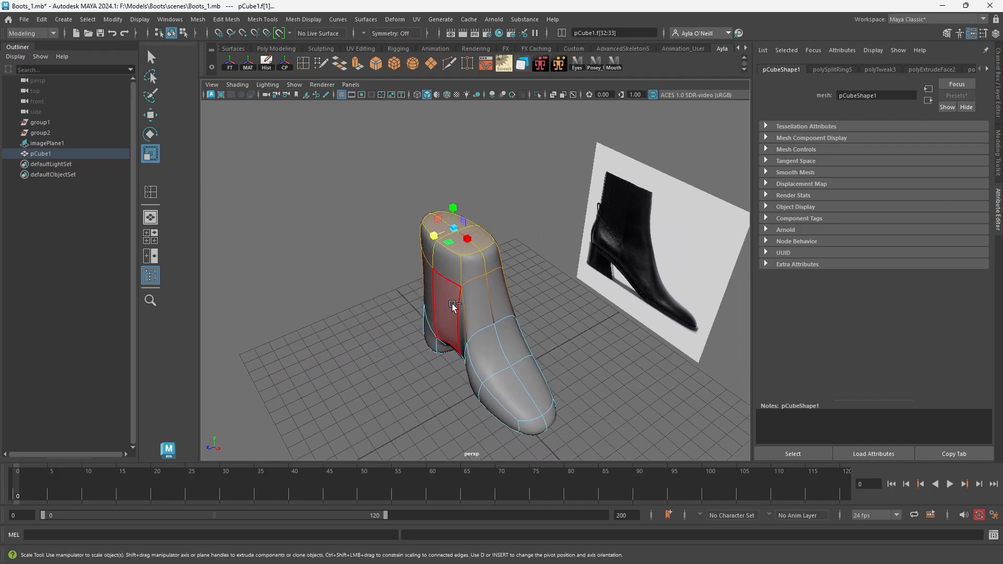
{"action": "key", "text": "ctrl+z"}
{"action": "key", "text": "b"}
{"action": "left_click_drag", "start_coordinate": [461, 316], "coordinate": [437, 184]}
{"action": "left_click_drag", "start_coordinate": [437, 235], "coordinate": [438, 236]}
{"action": "left_click_drag", "start_coordinate": [429, 349], "coordinate": [493, 265], "text": "alt"}
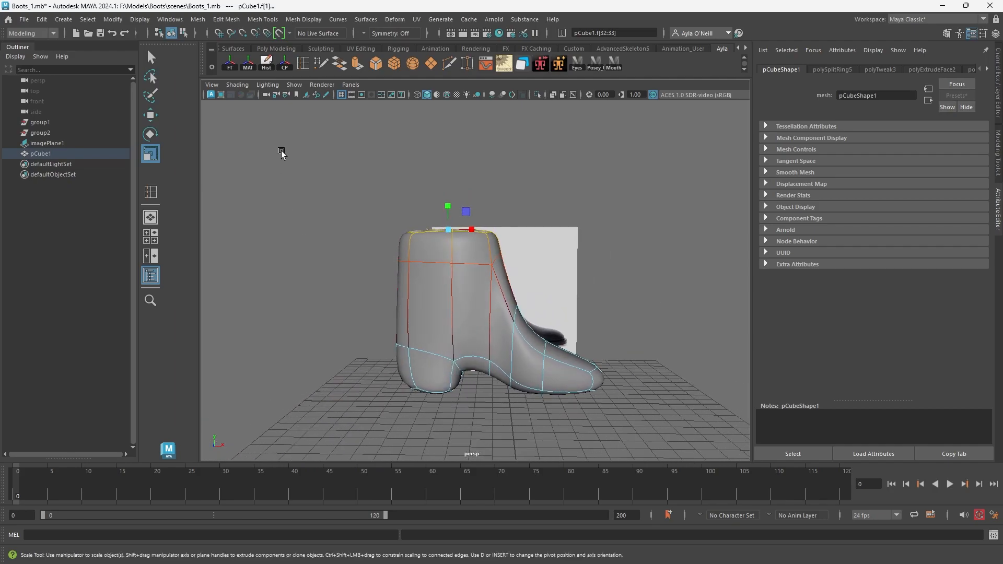
Insert one edge loop near the bottom of the heel and another around the whole boot above the sole.
{"action": "left_click", "coordinate": [303, 64]}
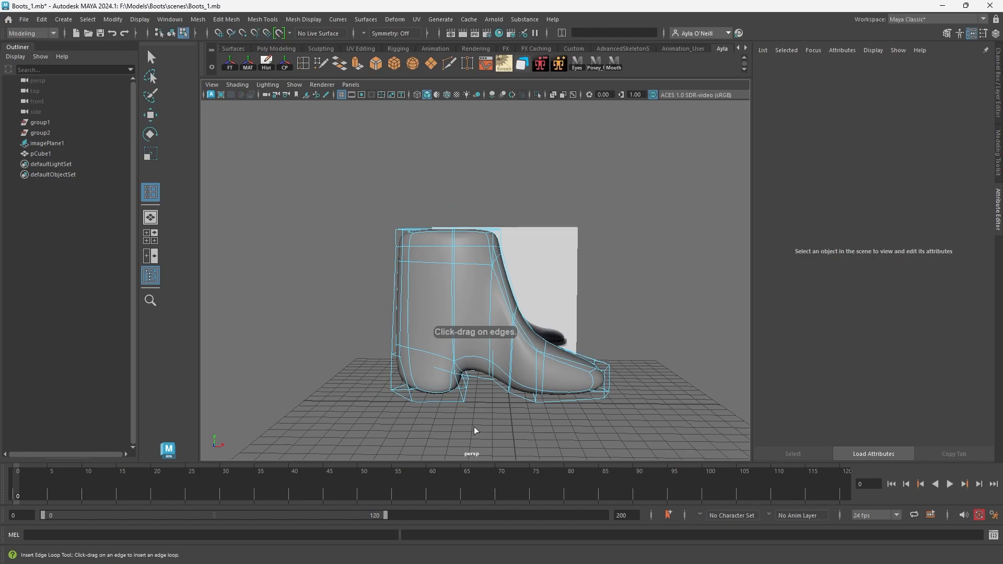
{"action": "left_click_drag", "start_coordinate": [463, 400], "coordinate": [462, 396]}
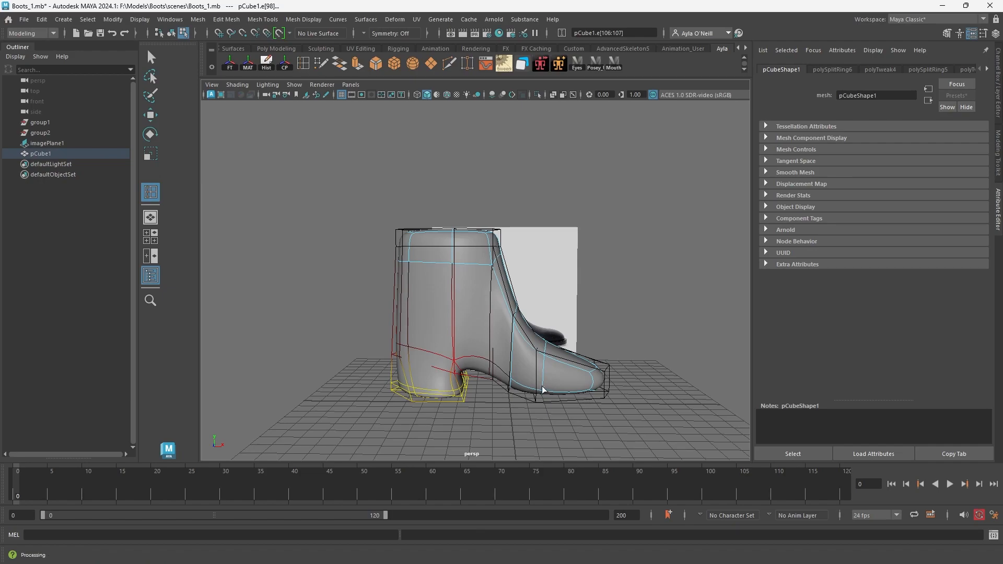
{"action": "key", "text": "F8"}
{"action": "left_click_drag", "start_coordinate": [541, 394], "coordinate": [538, 395]}
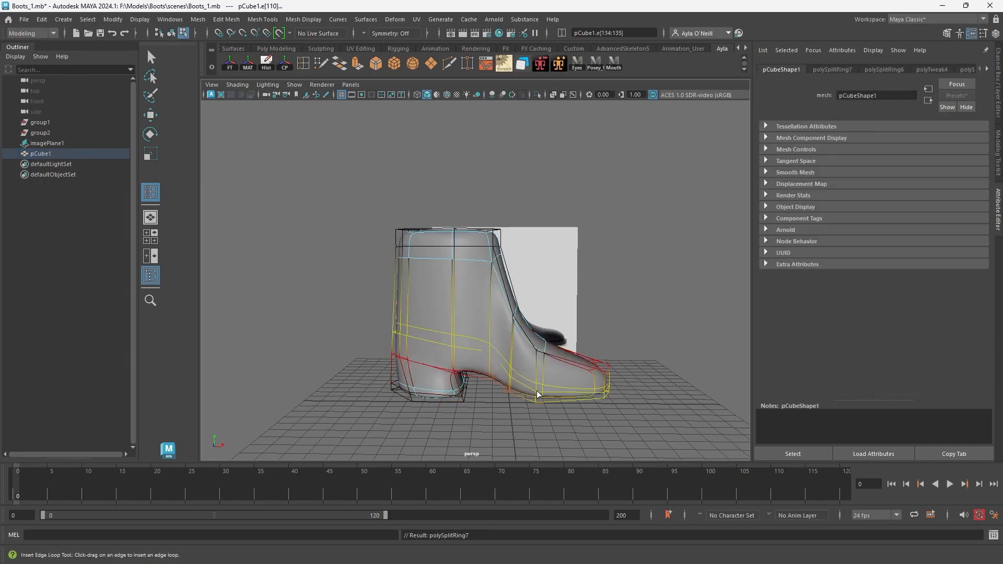
Shift the vertical side edges between the shaft and the instep slightly toward the back.
{"action": "left_click_drag", "start_coordinate": [598, 369], "coordinate": [601, 330], "text": "alt"}
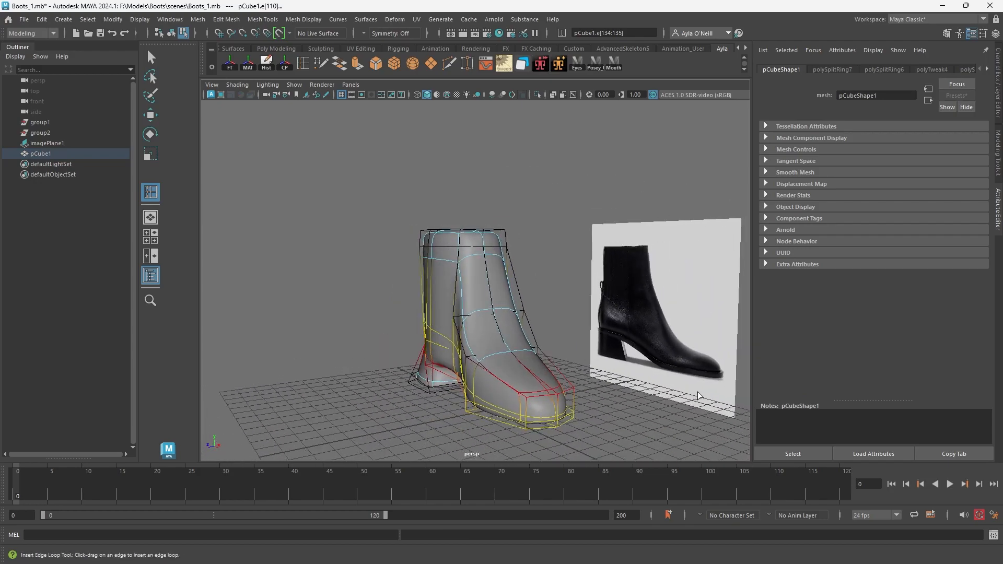
{"action": "left_click_drag", "start_coordinate": [483, 371], "coordinate": [505, 375], "text": "alt"}
{"action": "key", "text": "w"}
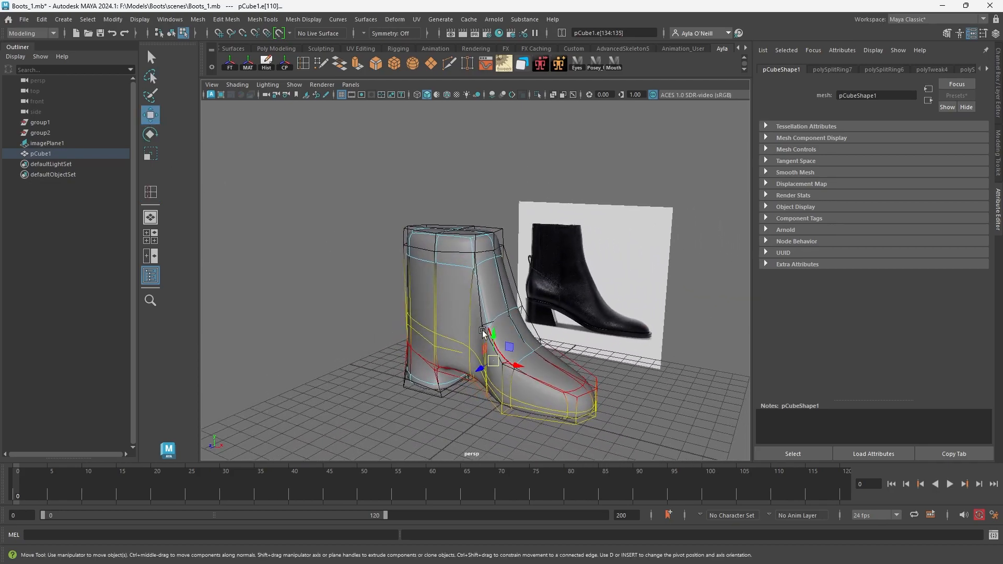
{"action": "left_click", "coordinate": [472, 318]}
{"action": "left_click_drag", "start_coordinate": [510, 314], "coordinate": [516, 355]}
{"action": "left_click_drag", "start_coordinate": [513, 315], "coordinate": [473, 377]}
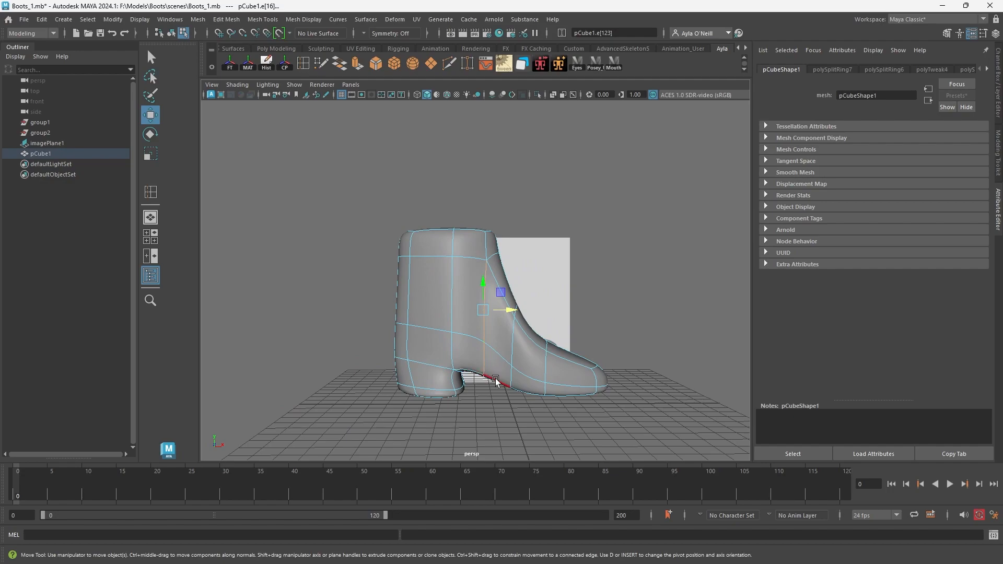
Display the unsmoothed mesh and scale the lengthwise edge loop above the sole vertically.
{"action": "key", "text": "1"}
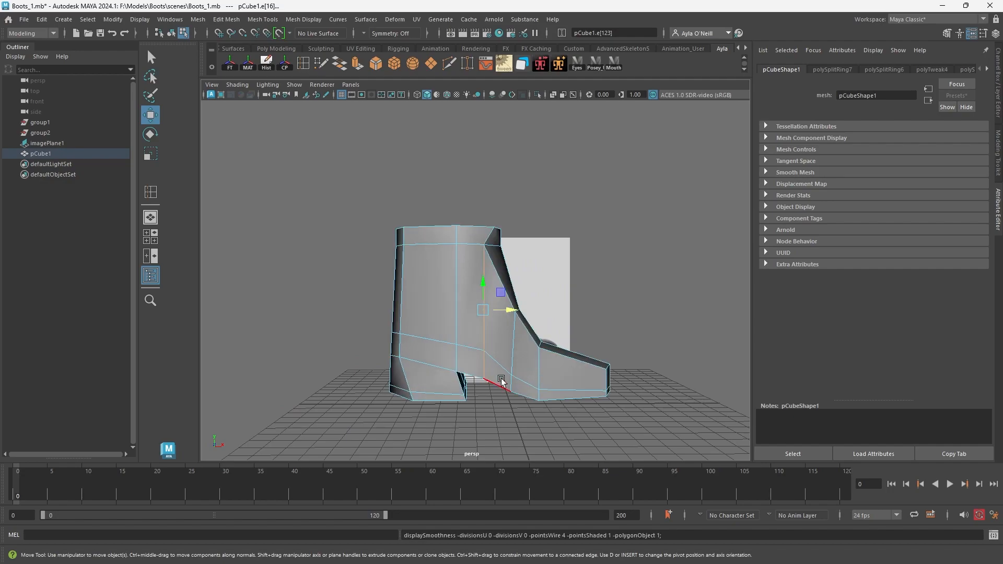
{"action": "double_click", "coordinate": [469, 347]}
{"action": "key", "text": "r"}
{"action": "left_click_drag", "start_coordinate": [499, 335], "coordinate": [498, 342]}
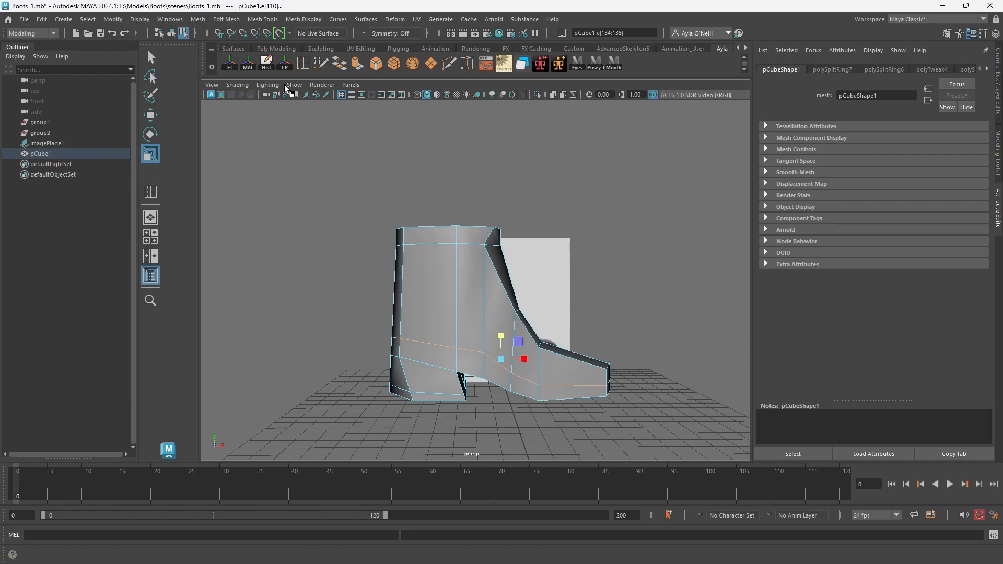
Insert another edge loop around the boot just below the existing lengthwise loop above the sole.
{"action": "left_click", "coordinate": [302, 69]}
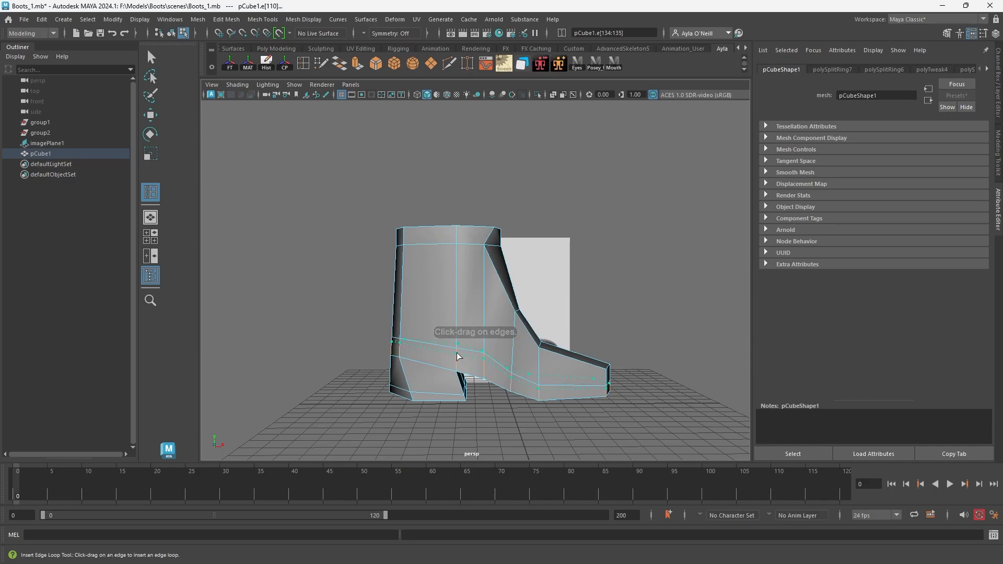
{"action": "left_click_drag", "start_coordinate": [516, 370], "coordinate": [517, 397], "text": "alt"}
{"action": "left_click_drag", "start_coordinate": [542, 364], "coordinate": [376, 334], "text": "alt"}
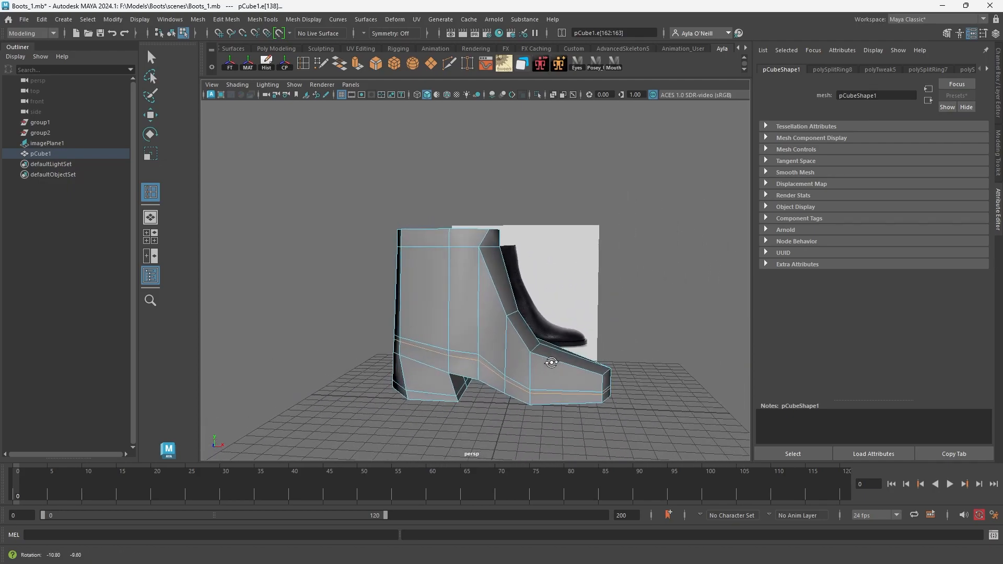
Pull the centre edges on the front of the shaft and instep forward.
{"action": "left_click", "coordinate": [150, 115]}
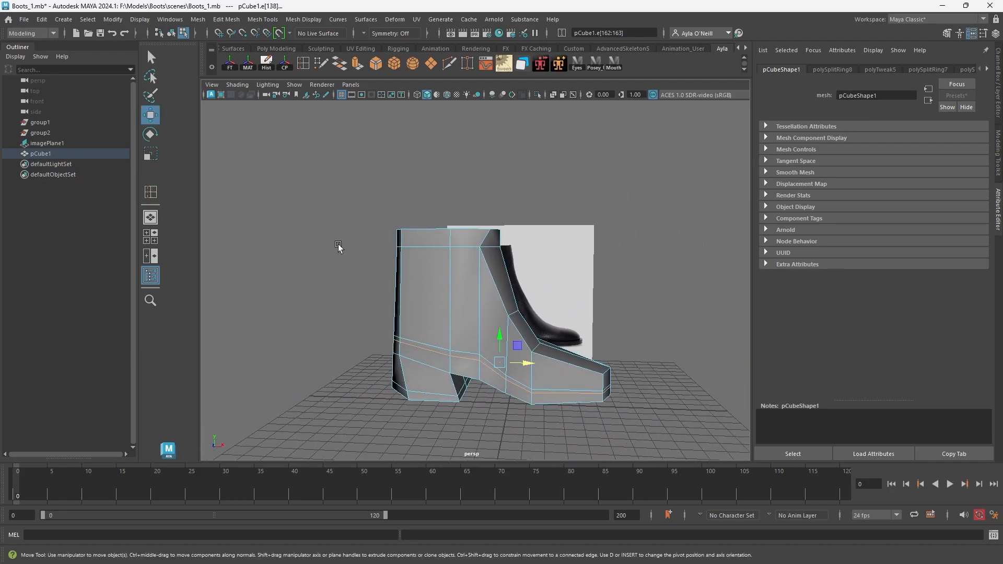
{"action": "left_click_drag", "start_coordinate": [528, 331], "coordinate": [525, 325], "text": "alt"}
{"action": "left_click", "coordinate": [525, 323]}
{"action": "left_click", "coordinate": [506, 283]}
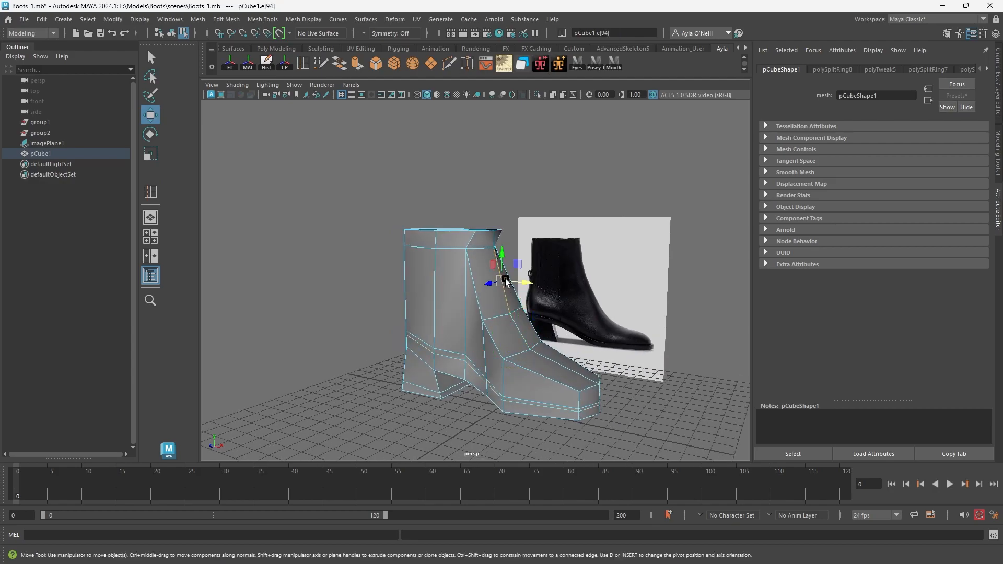
{"action": "left_click_drag", "start_coordinate": [497, 251], "coordinate": [544, 291], "text": "alt"}
{"action": "left_click", "coordinate": [475, 240]}
{"action": "double_click", "coordinate": [498, 327], "text": "shift"}
{"action": "left_click_drag", "start_coordinate": [505, 302], "coordinate": [485, 318], "text": "alt"}
{"action": "left_click_drag", "start_coordinate": [540, 373], "coordinate": [571, 371], "text": "alt"}
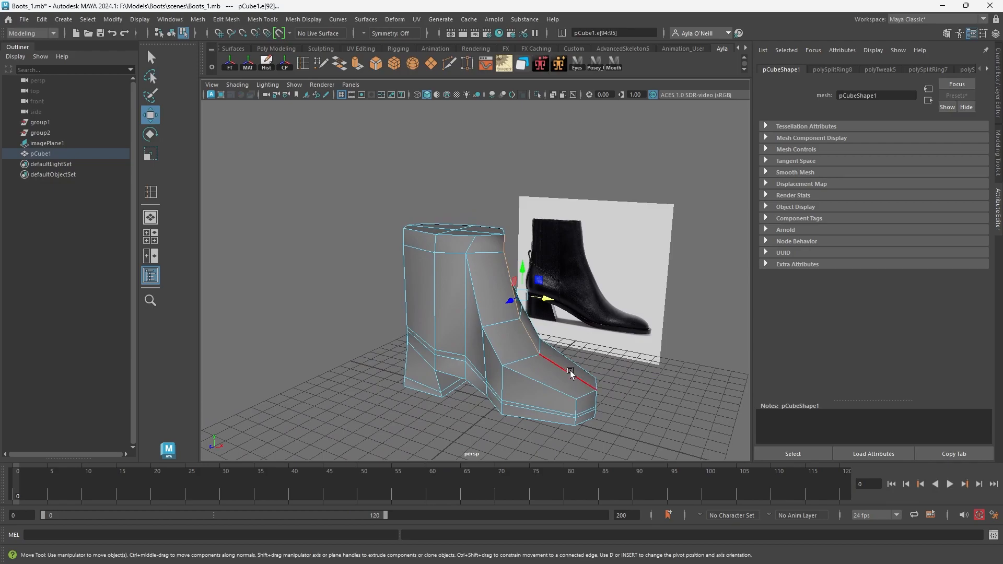
Select all vertices at the toe tip and pull them forward to lengthen the toe.
{"action": "left_click_drag", "start_coordinate": [582, 409], "coordinate": [593, 387], "text": "alt"}
{"action": "left_click_drag", "start_coordinate": [579, 342], "coordinate": [586, 334]}
{"action": "right_click_drag", "start_coordinate": [579, 279], "coordinate": [582, 394]}
{"action": "right_click_drag", "start_coordinate": [573, 290], "coordinate": [541, 281]}
{"action": "left_click_drag", "start_coordinate": [601, 370], "coordinate": [624, 378], "text": "alt"}
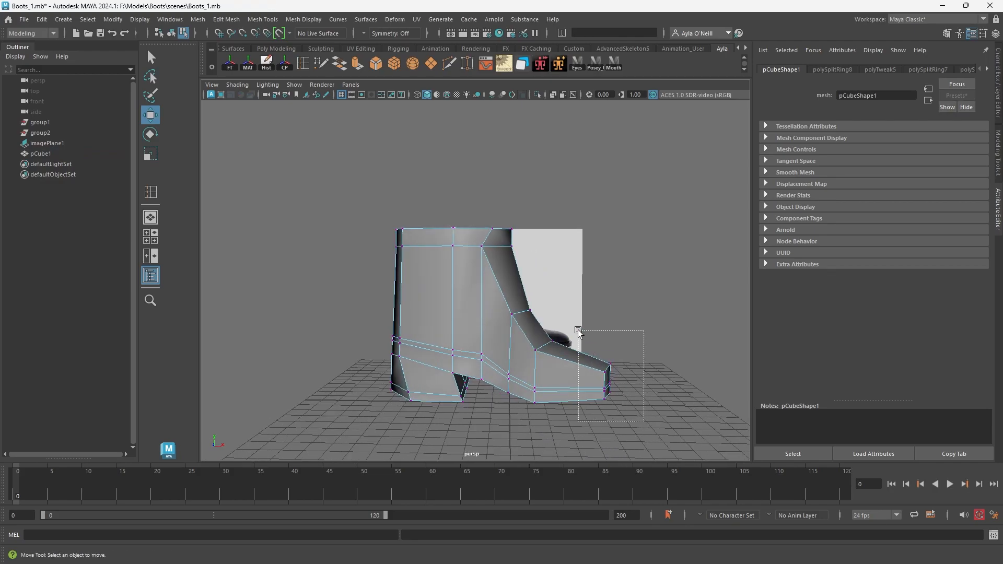
{"action": "left_click_drag", "start_coordinate": [579, 332], "coordinate": [578, 332]}
{"action": "left_click_drag", "start_coordinate": [634, 379], "coordinate": [600, 394]}
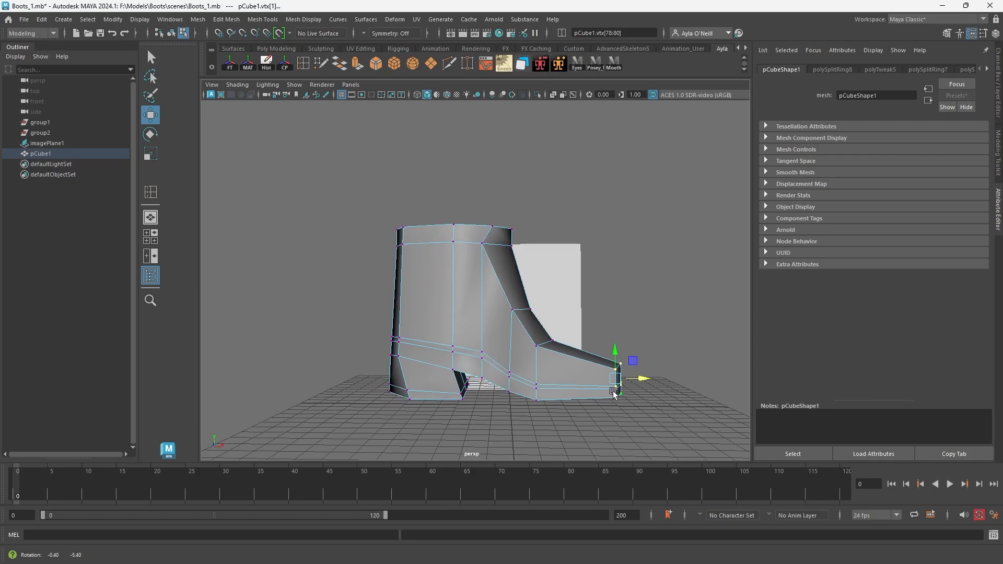
Display the mesh in smooth preview and adjust the lower side vertices of the heel and sole across the width.
{"action": "key", "text": "3"}
{"action": "left_click_drag", "start_coordinate": [538, 364], "coordinate": [460, 396], "text": "alt"}
{"action": "left_click_drag", "start_coordinate": [538, 416], "coordinate": [507, 377]}
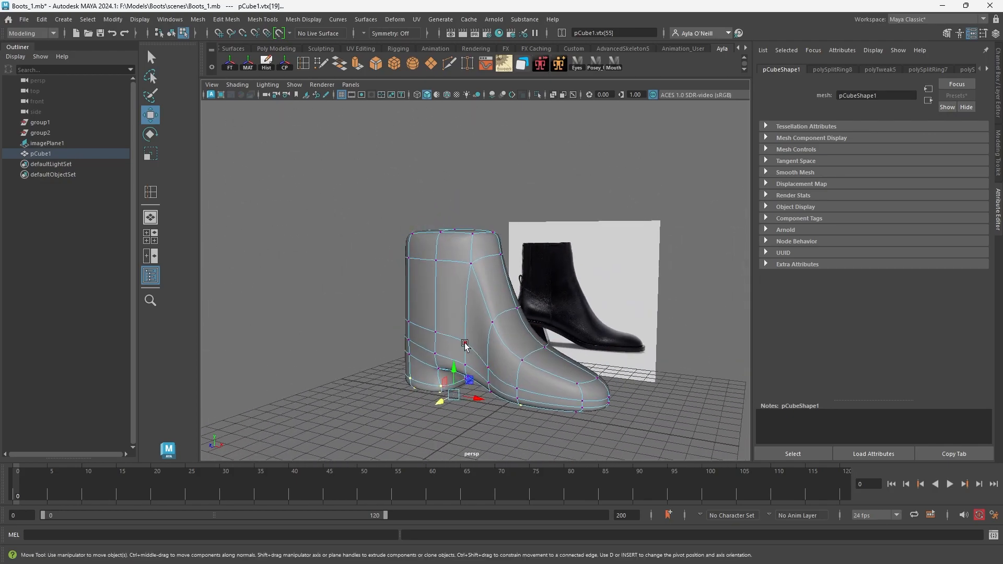
Return to the unsmoothed mesh and select the ring of faces running around the boot's lower edge above the sole.
{"action": "key", "text": "1"}
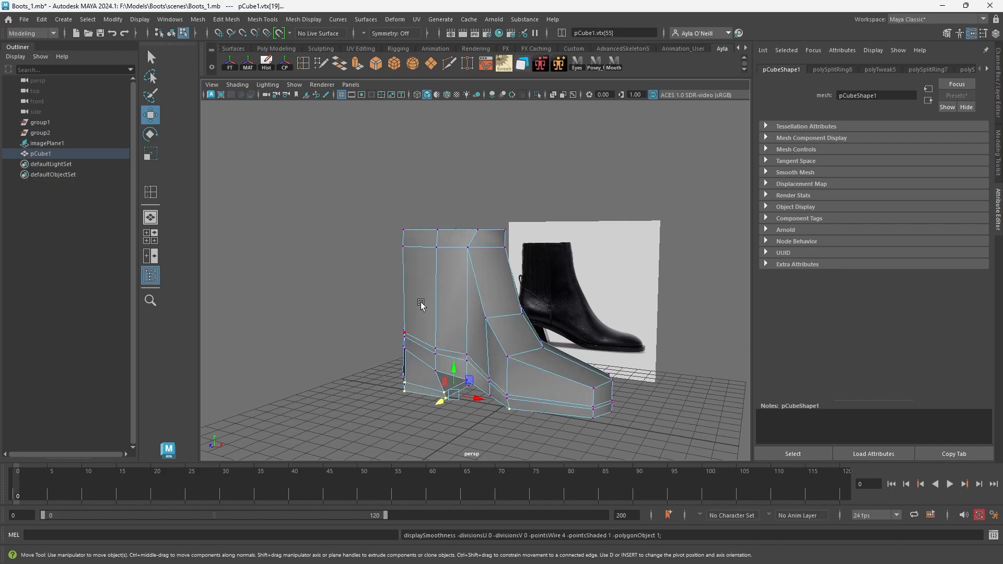
{"action": "right_click_drag", "start_coordinate": [461, 323], "coordinate": [465, 344]}
{"action": "left_click", "coordinate": [428, 355]}
{"action": "key", "text": "q"}
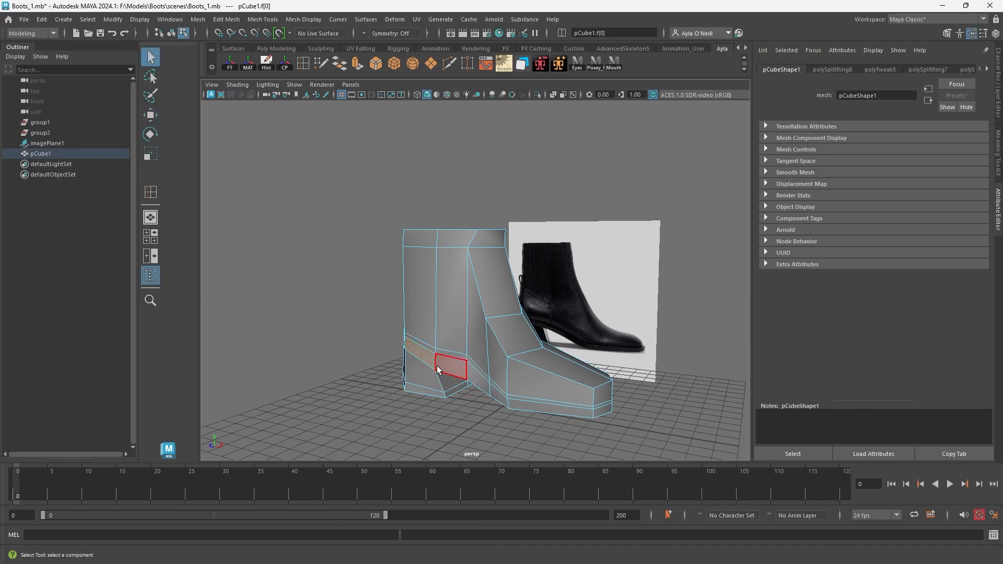
{"action": "double_click", "coordinate": [455, 367]}
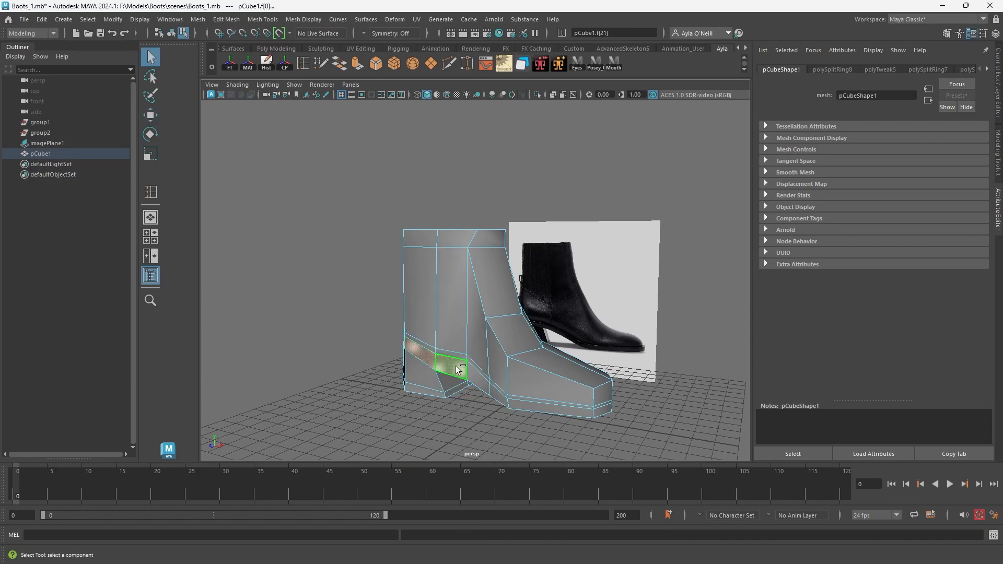
{"action": "left_click", "coordinate": [457, 369]}
{"action": "double_click", "coordinate": [422, 357], "text": "shift"}
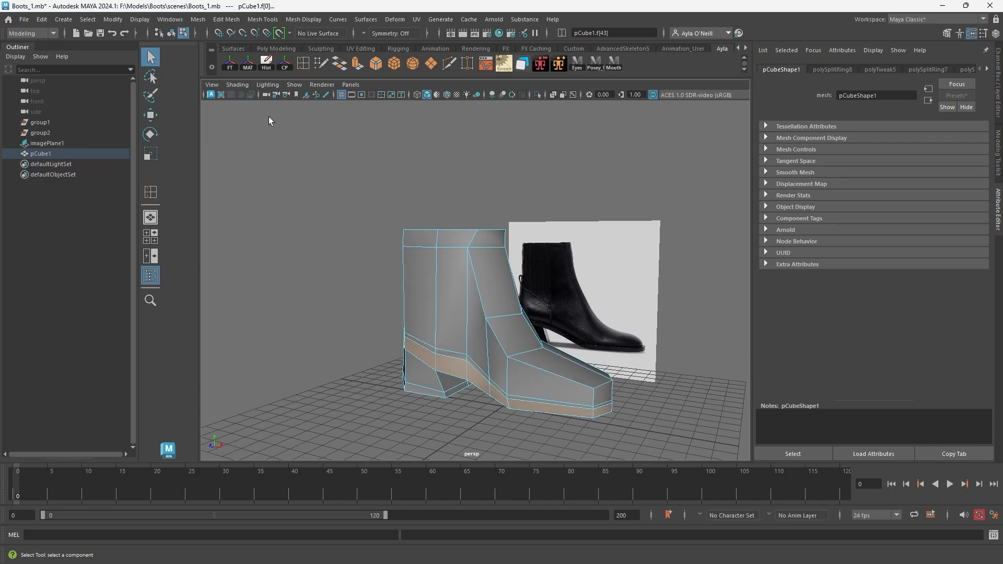
Extrude the selected ring of faces outward with a thickness of 0.25 to form the sole rim.
{"action": "left_click", "coordinate": [357, 64]}
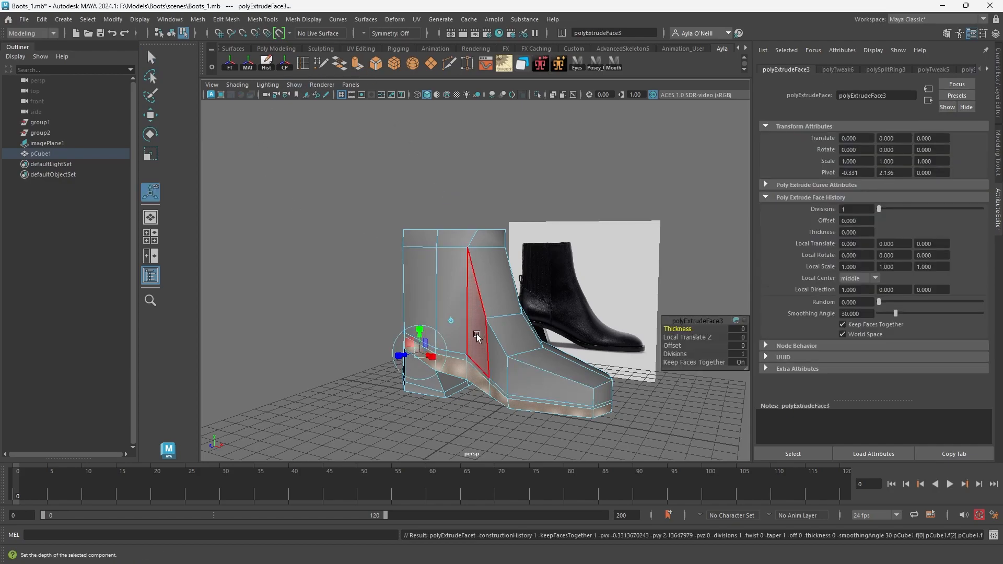
{"action": "left_click_drag", "start_coordinate": [677, 330], "coordinate": [686, 330]}
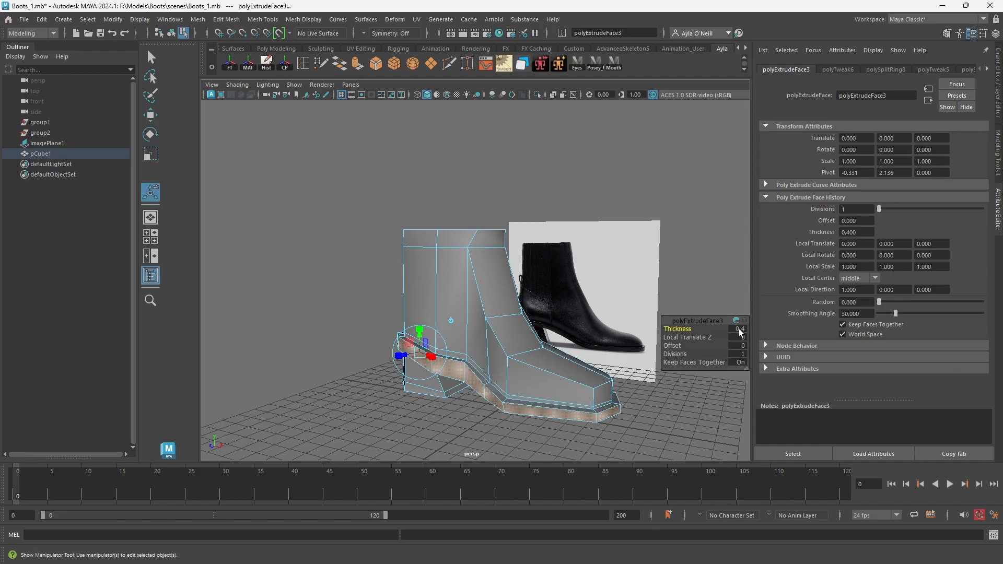
{"action": "key", "text": "Return"}
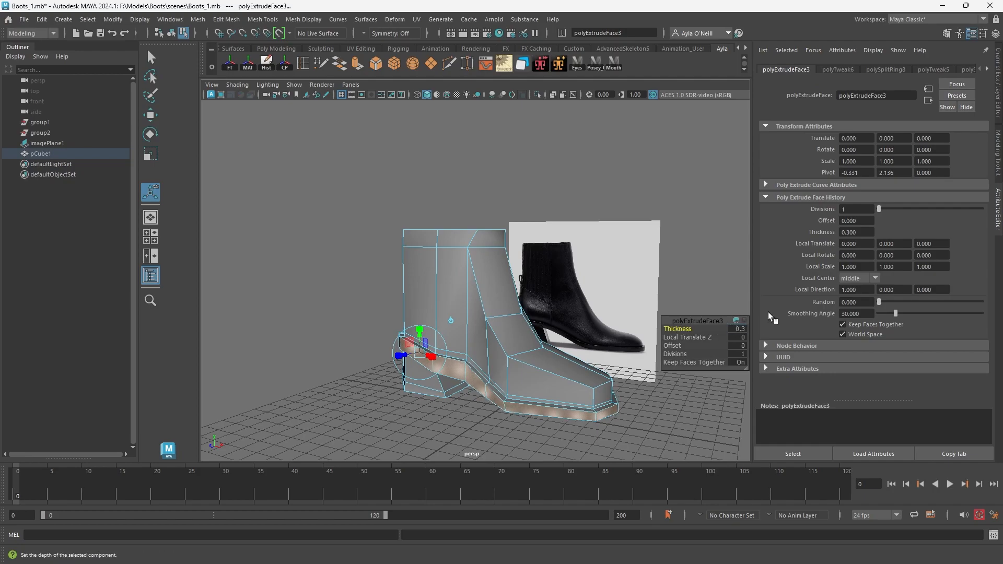
{"action": "left_click", "coordinate": [743, 328]}
{"action": "type", "text": ".25"}
{"action": "key", "text": "Return"}
Check the sole rim in smooth preview and undo its extrusion.
{"action": "key", "text": "3"}
{"action": "mouse_move", "coordinate": [545, 387]}
{"action": "left_mouse_down", "text": "alt"}
{"action": "mouse_move", "coordinate": [589, 381]}
{"action": "mouse_move", "coordinate": [489, 371]}
{"action": "mouse_move", "coordinate": [576, 381]}
{"action": "mouse_move", "coordinate": [532, 385]}
{"action": "left_mouse_up", "text": "alt"}
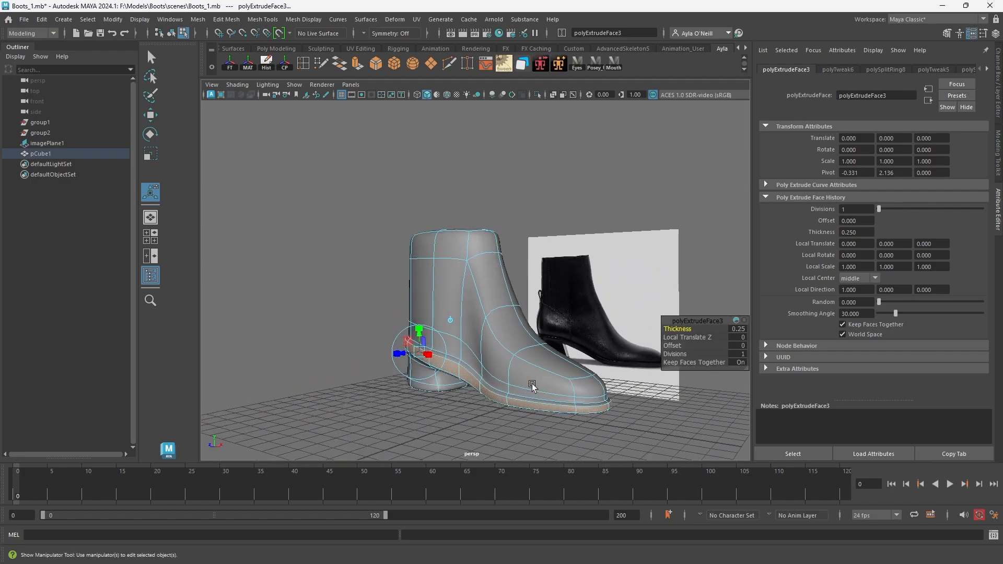
{"action": "key", "text": "ctrl+z"}
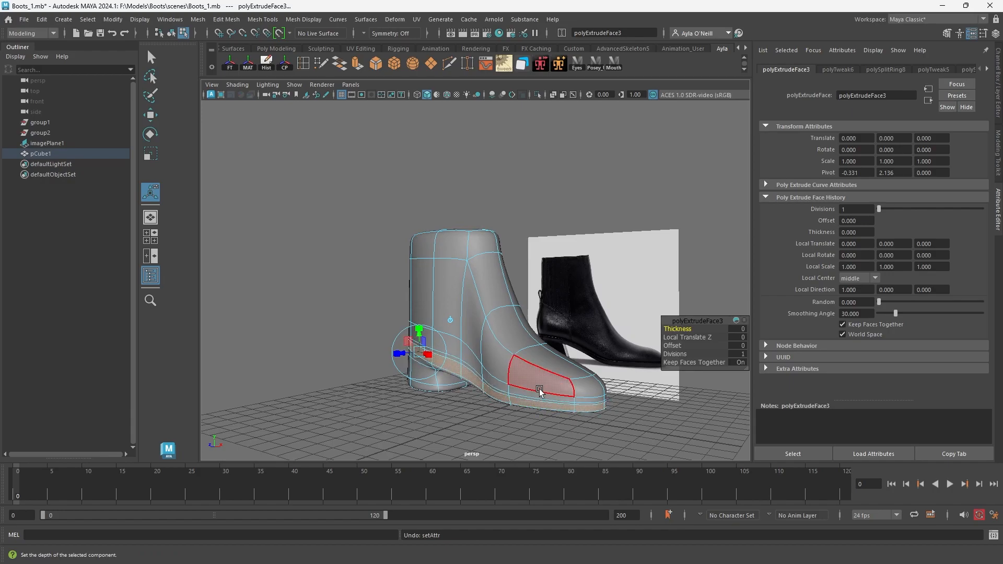
{"action": "key", "text": "ctrl+z"}
{"action": "left_click_drag", "start_coordinate": [533, 393], "coordinate": [543, 387], "text": "alt"}
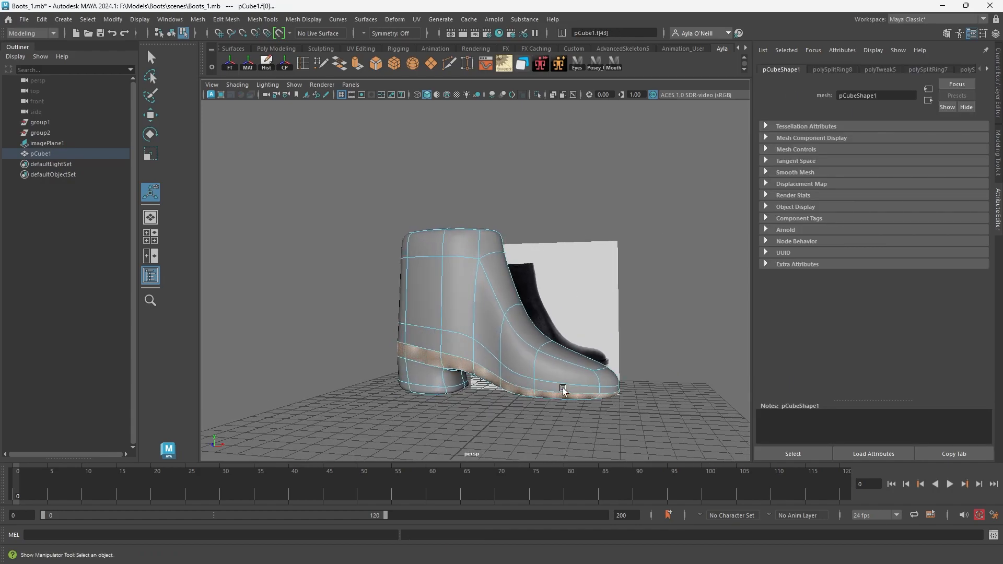
Return to the unsmoothed mesh, select the edge loop above the sole, lower it slightly and scale it flatter vertically.
{"action": "key", "text": "1"}
{"action": "right_click_drag", "start_coordinate": [479, 279], "coordinate": [480, 250]}
{"action": "double_click", "coordinate": [458, 356]}
{"action": "key", "text": "w"}
{"action": "left_click_drag", "start_coordinate": [502, 333], "coordinate": [500, 335]}
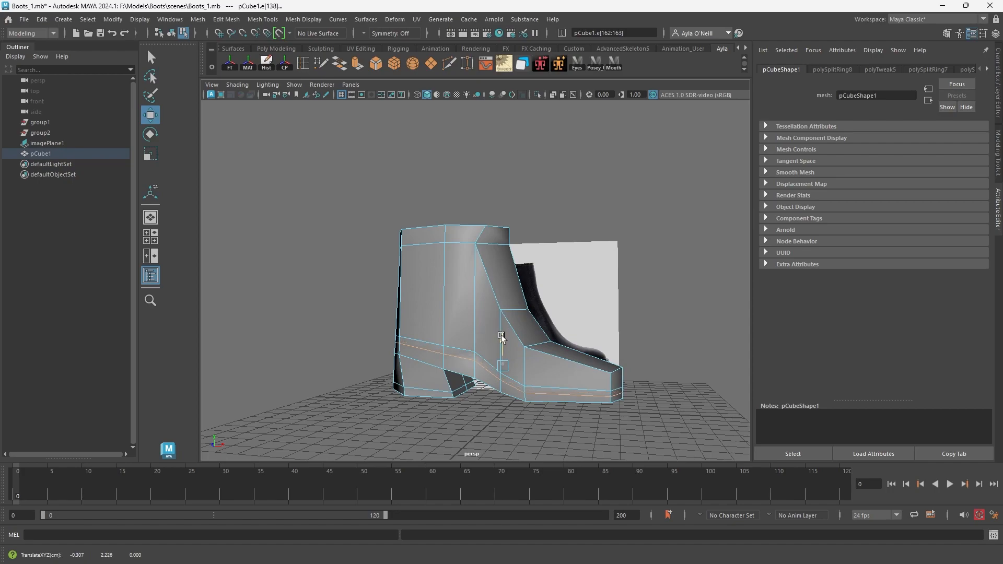
{"action": "key", "text": "r"}
{"action": "left_click_drag", "start_coordinate": [502, 346], "coordinate": [502, 349]}
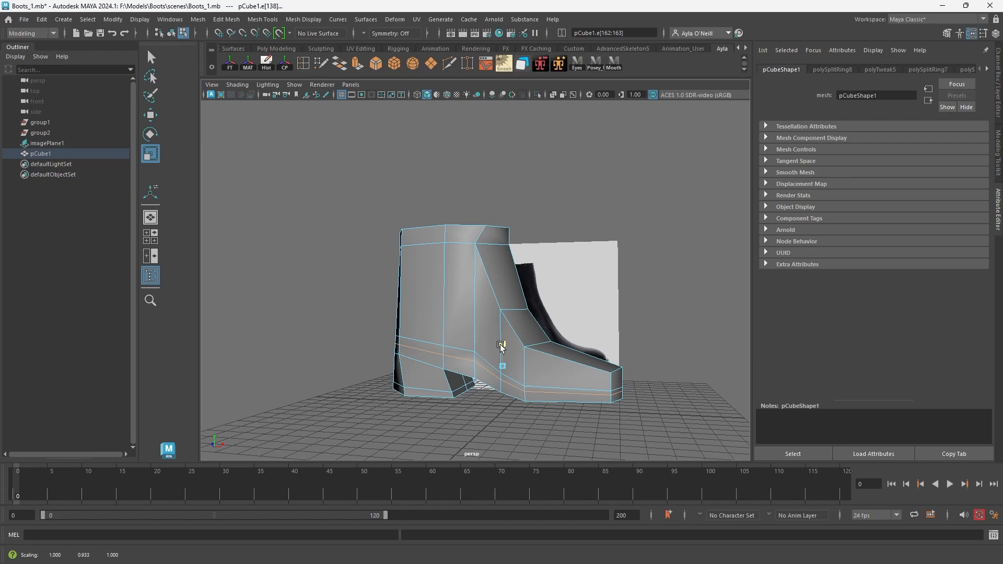
Select the pair of vertices on the loop above the arch and adjust their height.
{"action": "right_click_drag", "start_coordinate": [473, 278], "coordinate": [437, 280]}
{"action": "left_click_drag", "start_coordinate": [476, 376], "coordinate": [469, 327], "text": "alt"}
{"action": "key", "text": "w"}
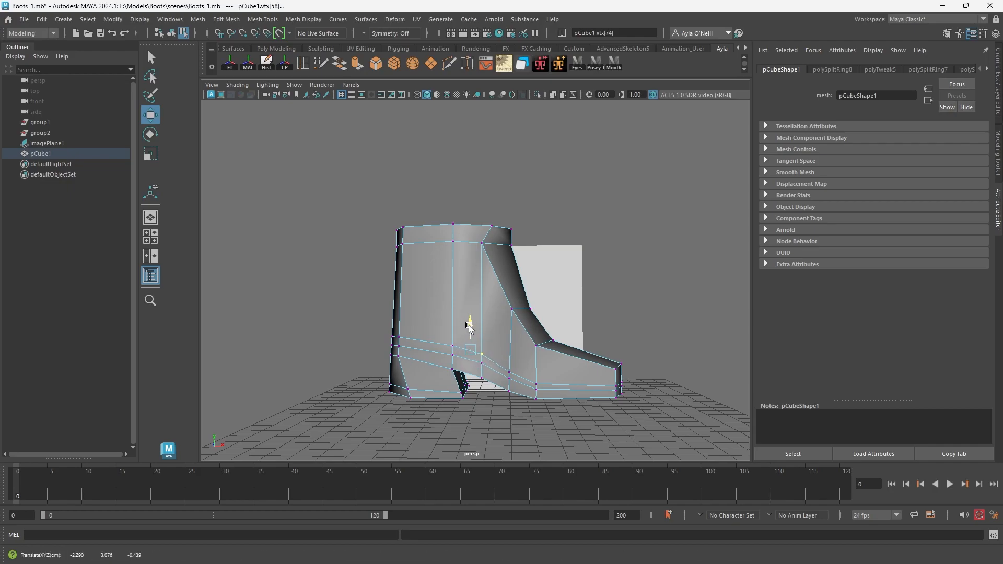
{"action": "left_click_drag", "start_coordinate": [511, 352], "coordinate": [490, 352], "text": "alt"}
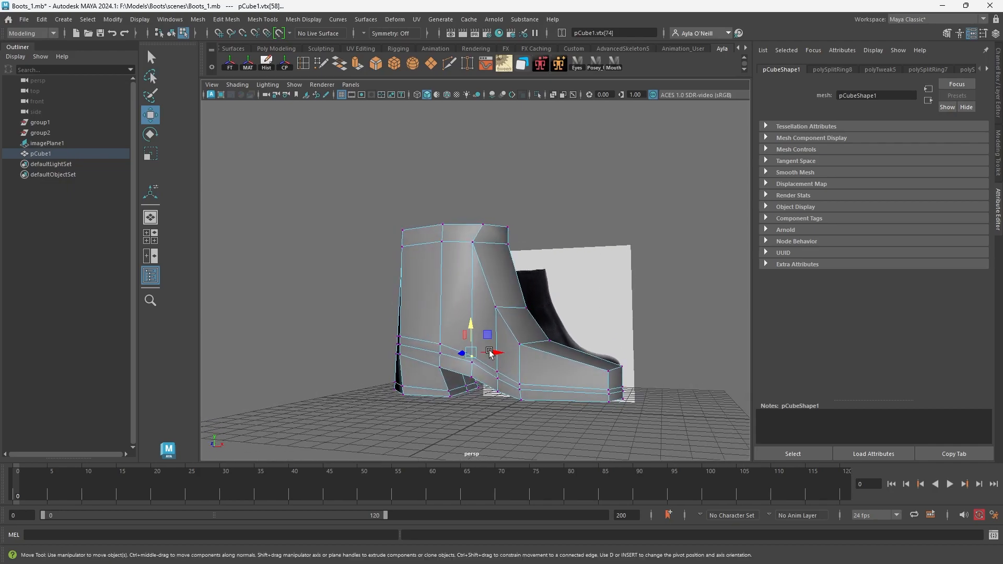
Select the ring of faces around the boot's lower edge and extrude it outward with a thickness of 0.25.
{"action": "right_click_drag", "start_coordinate": [488, 279], "coordinate": [499, 311]}
{"action": "left_click", "coordinate": [453, 364]}
{"action": "double_click", "coordinate": [477, 377], "text": "shift"}
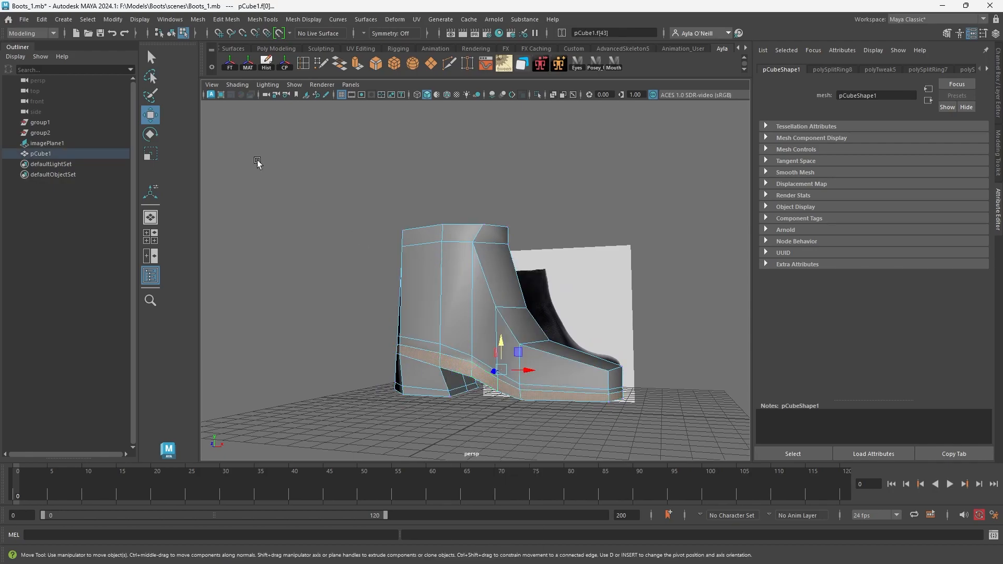
{"action": "left_click", "coordinate": [358, 65]}
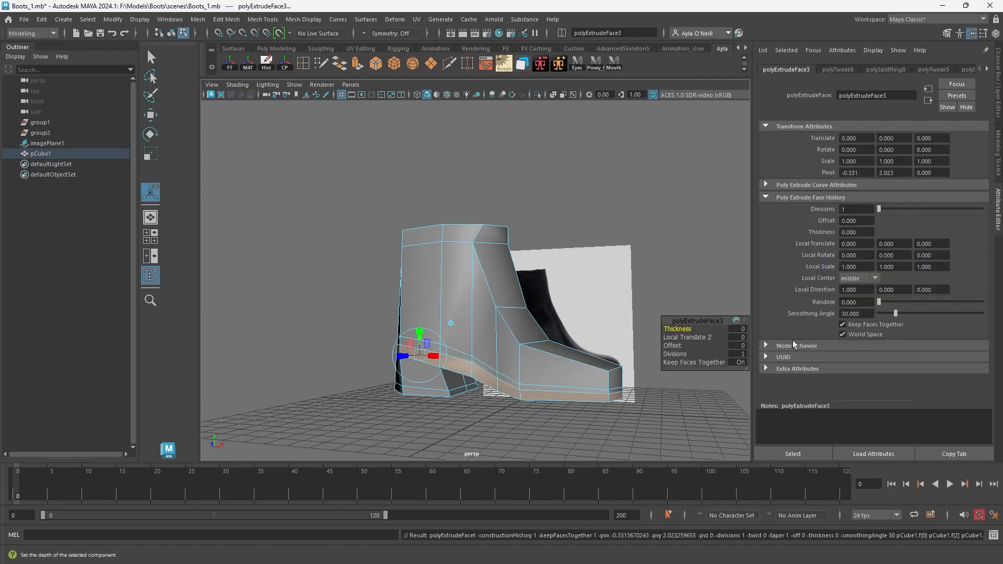
{"action": "left_click", "coordinate": [734, 329]}
{"action": "type", "text": ".25"}
{"action": "key", "text": "Return"}
Insert an edge loop around the upper ledge of the extruded sole rim, close to the boot wall.
{"action": "left_click_drag", "start_coordinate": [540, 349], "coordinate": [601, 370], "text": "alt"}
{"action": "left_click", "coordinate": [305, 66]}
{"action": "scroll", "coordinate": [465, 427], "scroll_direction": "up", "scroll_amount": 5}
{"action": "left_click_drag", "start_coordinate": [473, 426], "coordinate": [484, 427], "text": "alt"}
{"action": "middle_click_drag", "start_coordinate": [484, 427], "coordinate": [459, 252], "text": "alt"}
{"action": "left_click_drag", "start_coordinate": [460, 253], "coordinate": [443, 327], "text": "alt"}
{"action": "key", "text": "1"}
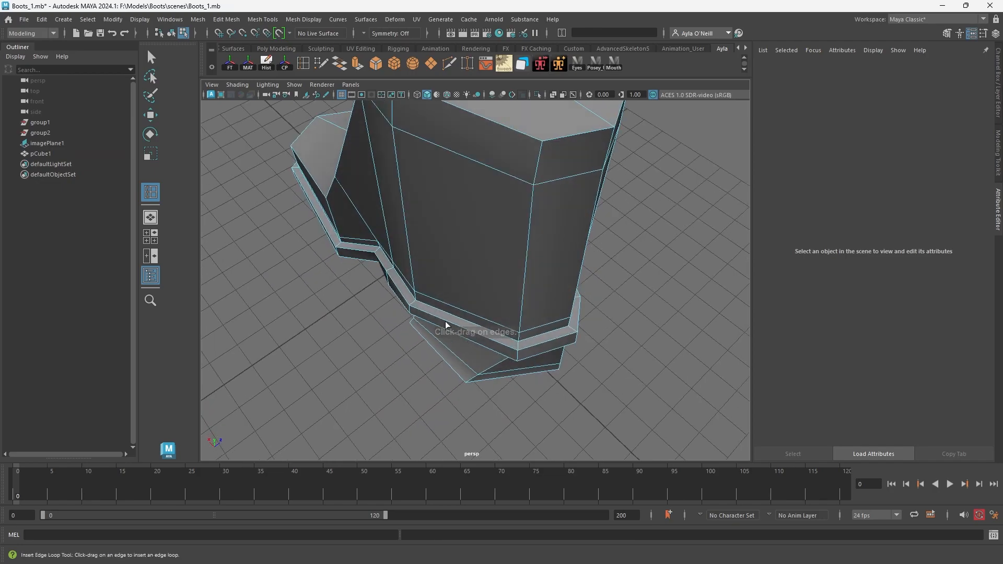
{"action": "left_click", "coordinate": [416, 304]}
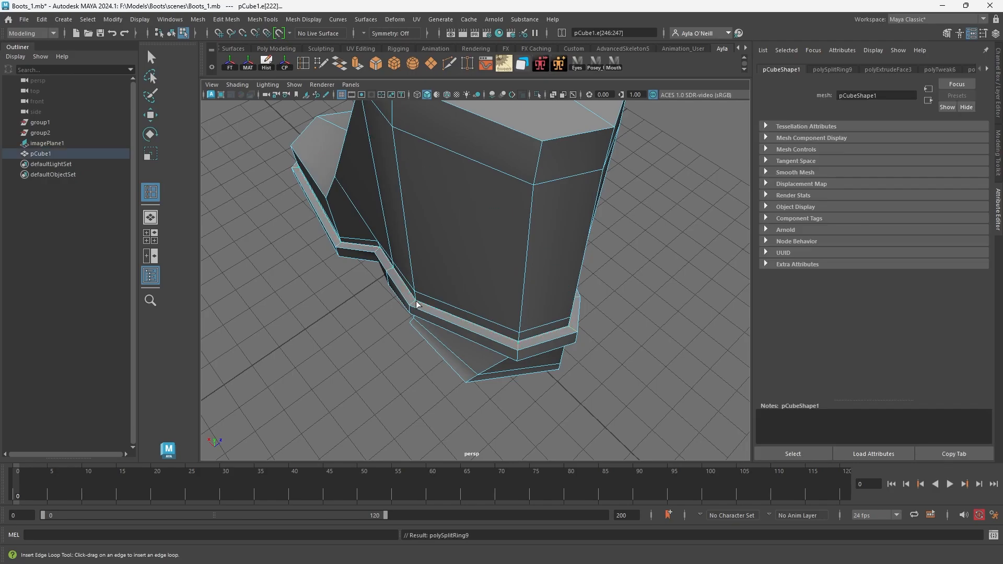
Display the smooth preview and insert an edge loop around the bottom of the heel.
{"action": "key", "text": "3"}
{"action": "left_click_drag", "start_coordinate": [455, 303], "coordinate": [529, 335], "text": "alt"}
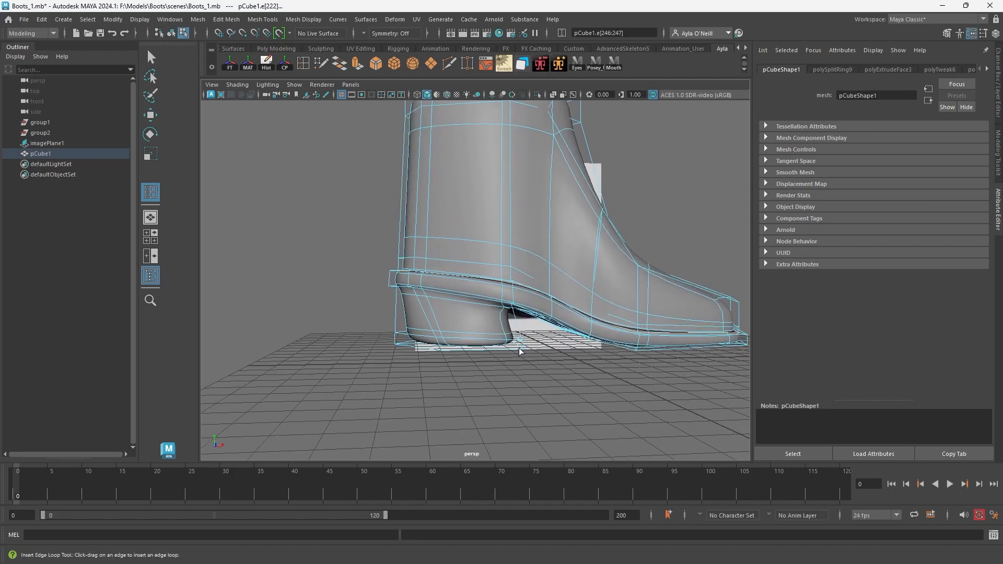
{"action": "left_click", "coordinate": [525, 349]}
{"action": "mouse_move", "coordinate": [499, 348]}
{"action": "left_mouse_down", "text": "alt"}
{"action": "mouse_move", "coordinate": [473, 345]}
{"action": "mouse_move", "coordinate": [493, 342]}
{"action": "left_mouse_up", "text": "alt"}
{"action": "scroll", "coordinate": [573, 251], "scroll_direction": "down", "scroll_amount": 5}
{"action": "left_click_drag", "start_coordinate": [573, 252], "coordinate": [516, 325], "text": "alt"}
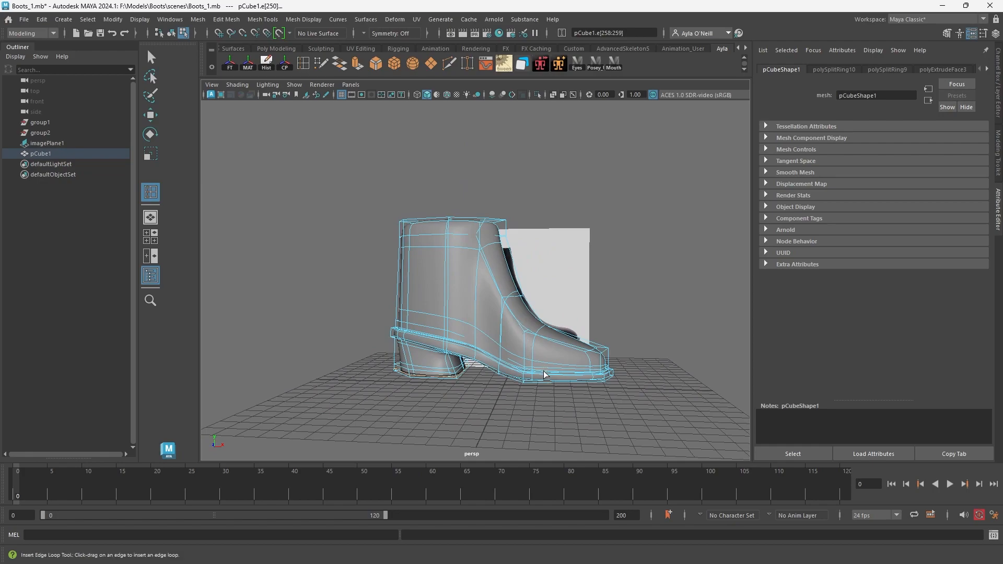
Select the lower side vertices near the boot's arch and move them across the width.
{"action": "key", "text": "3"}
{"action": "left_click", "coordinate": [152, 118]}
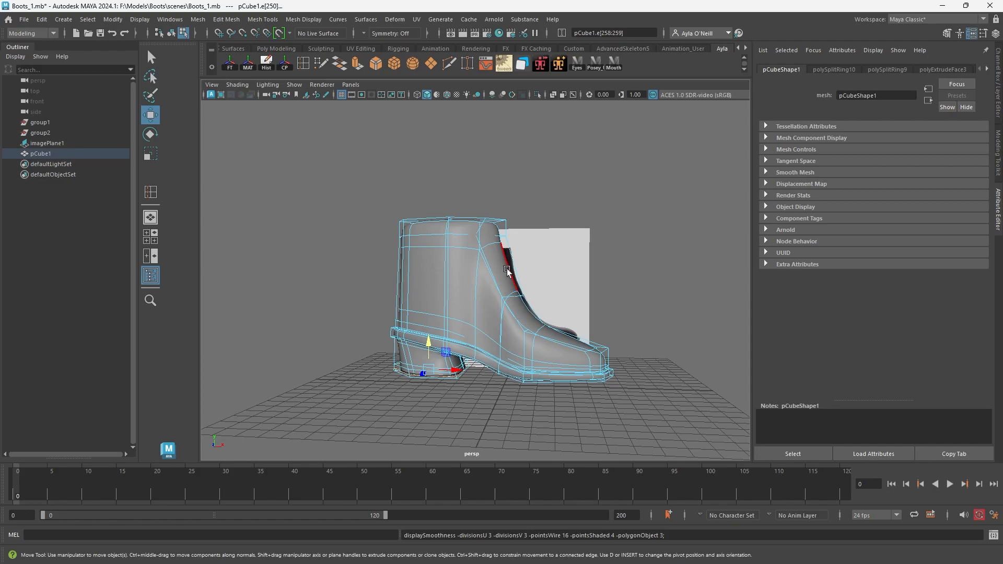
{"action": "left_click_drag", "start_coordinate": [508, 274], "coordinate": [459, 279], "text": "alt"}
{"action": "right_click_drag", "start_coordinate": [460, 280], "coordinate": [500, 266]}
{"action": "left_click", "coordinate": [509, 270]}
{"action": "left_click_drag", "start_coordinate": [509, 270], "coordinate": [458, 338], "text": "alt"}
{"action": "left_click", "coordinate": [471, 358]}
{"action": "right_click_drag", "start_coordinate": [448, 291], "coordinate": [426, 295]}
{"action": "left_click_drag", "start_coordinate": [465, 348], "coordinate": [485, 330]}
{"action": "left_click_drag", "start_coordinate": [492, 365], "coordinate": [520, 407], "text": "alt"}
{"action": "left_click_drag", "start_coordinate": [495, 324], "coordinate": [476, 339]}
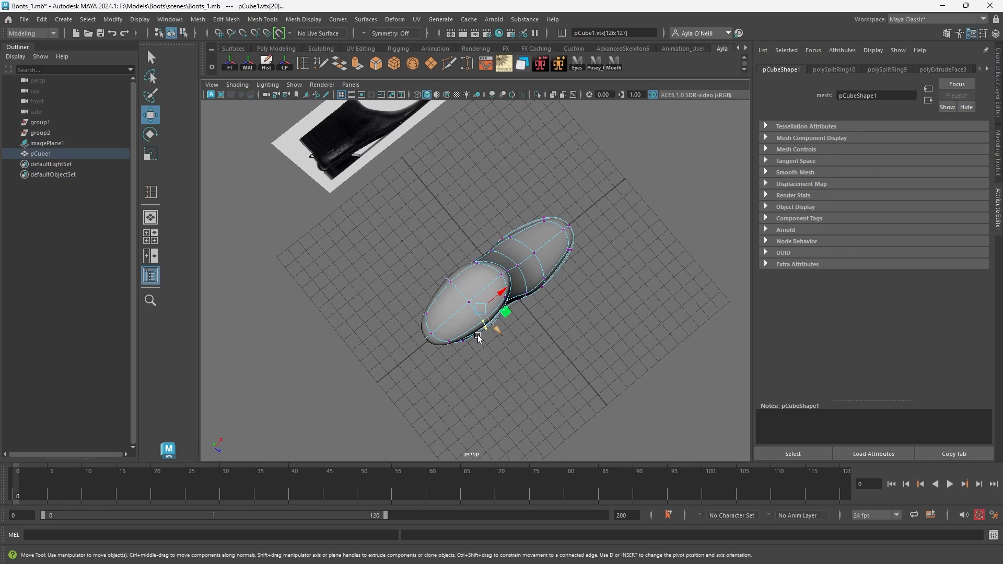
Shift further side vertices at the boot's waist across the width to slim its outline from above.
{"action": "mouse_move", "coordinate": [478, 339]}
{"action": "left_mouse_down", "text": "alt"}
{"action": "mouse_move", "coordinate": [528, 355]}
{"action": "mouse_move", "coordinate": [526, 392]}
{"action": "mouse_move", "coordinate": [600, 409]}
{"action": "mouse_move", "coordinate": [604, 378]}
{"action": "mouse_move", "coordinate": [412, 351]}
{"action": "mouse_move", "coordinate": [511, 343]}
{"action": "mouse_move", "coordinate": [473, 360]}
{"action": "mouse_move", "coordinate": [428, 348]}
{"action": "mouse_move", "coordinate": [479, 439]}
{"action": "mouse_move", "coordinate": [475, 319]}
{"action": "left_mouse_up", "text": "alt"}
{"action": "middle_click_drag", "start_coordinate": [465, 272], "coordinate": [464, 264]}
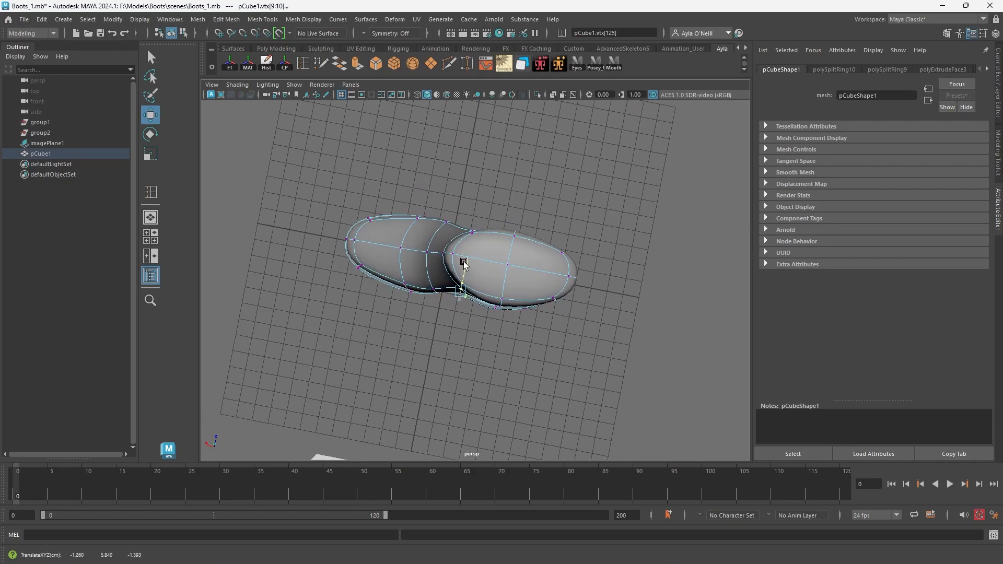
{"action": "left_click_drag", "start_coordinate": [487, 330], "coordinate": [508, 325], "text": "alt"}
{"action": "left_click_drag", "start_coordinate": [495, 372], "coordinate": [495, 372]}
{"action": "left_click_drag", "start_coordinate": [499, 376], "coordinate": [534, 389], "text": "alt"}
{"action": "left_click_drag", "start_coordinate": [456, 301], "coordinate": [460, 303]}
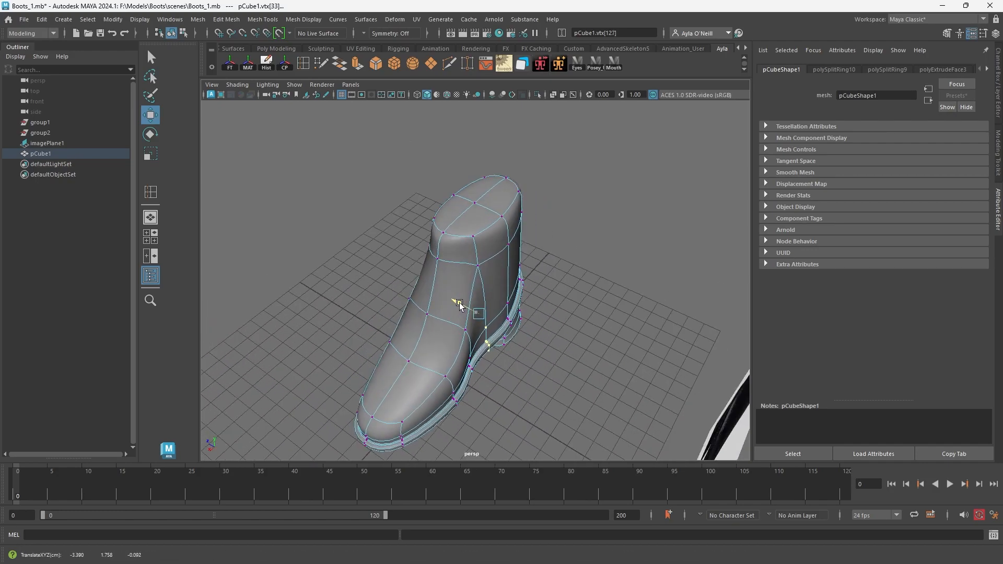
{"action": "left_click_drag", "start_coordinate": [525, 379], "coordinate": [481, 384], "text": "alt"}
{"action": "mouse_move", "coordinate": [450, 318]}
{"action": "left_mouse_down"}
{"action": "mouse_move", "coordinate": [475, 374]}
{"action": "mouse_move", "coordinate": [454, 323]}
{"action": "left_mouse_up"}
Select the lower edge on the boot's side at the waist and move it across the width.
{"action": "mouse_move", "coordinate": [507, 366]}
{"action": "left_mouse_down", "text": "alt"}
{"action": "mouse_move", "coordinate": [479, 365]}
{"action": "mouse_move", "coordinate": [514, 370]}
{"action": "mouse_move", "coordinate": [482, 345]}
{"action": "mouse_move", "coordinate": [513, 351]}
{"action": "left_mouse_up", "text": "alt"}
{"action": "right_click_drag", "start_coordinate": [490, 280], "coordinate": [484, 254]}
{"action": "left_click", "coordinate": [478, 295]}
{"action": "left_click_drag", "start_coordinate": [506, 351], "coordinate": [549, 338], "text": "alt"}
{"action": "left_click_drag", "start_coordinate": [464, 291], "coordinate": [561, 249]}
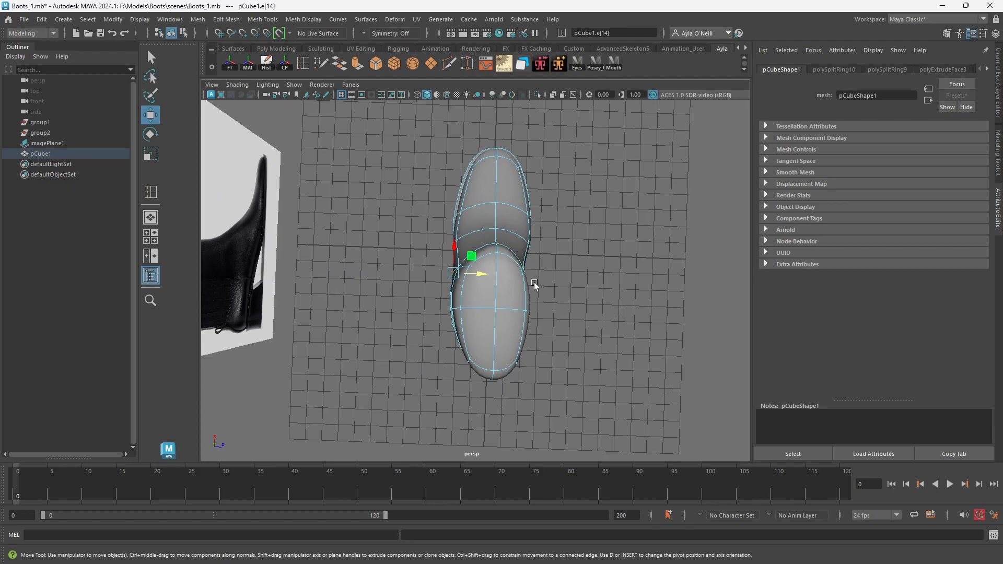
{"action": "mouse_move", "coordinate": [478, 251]}
{"action": "left_mouse_down", "text": "alt"}
{"action": "mouse_move", "coordinate": [513, 277]}
{"action": "mouse_move", "coordinate": [537, 276]}
{"action": "mouse_move", "coordinate": [491, 240]}
{"action": "left_mouse_up", "text": "alt"}
Select the run of edges along the arch side just above the rim and scale them across the width.
{"action": "left_click", "coordinate": [482, 234]}
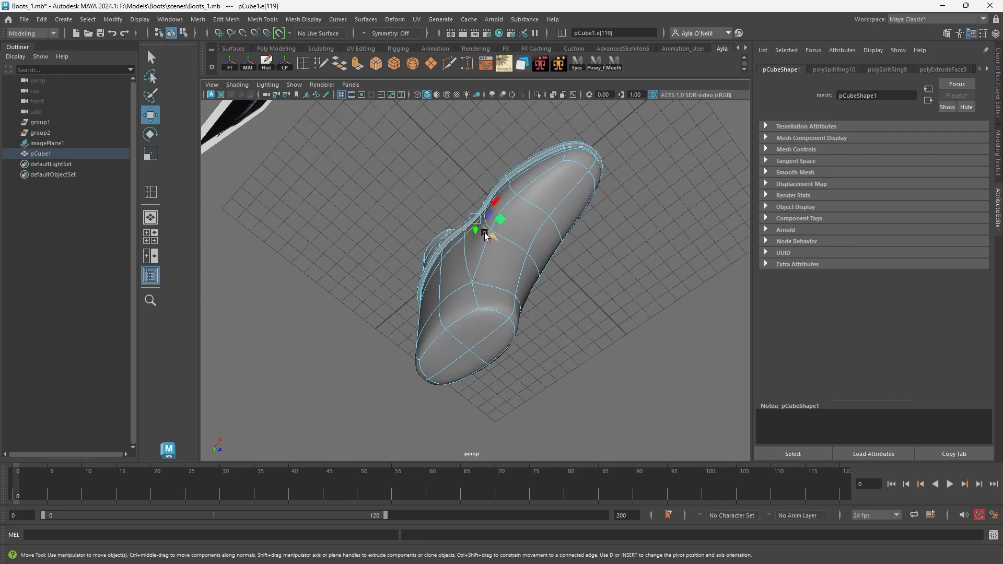
{"action": "key", "text": "e"}
{"action": "key", "text": "r"}
{"action": "left_click_drag", "start_coordinate": [493, 238], "coordinate": [516, 261]}
{"action": "left_click", "coordinate": [513, 180]}
{"action": "left_click", "coordinate": [497, 198]}
{"action": "left_click", "coordinate": [470, 229], "text": "shift"}
{"action": "left_click", "coordinate": [465, 242], "text": "shift"}
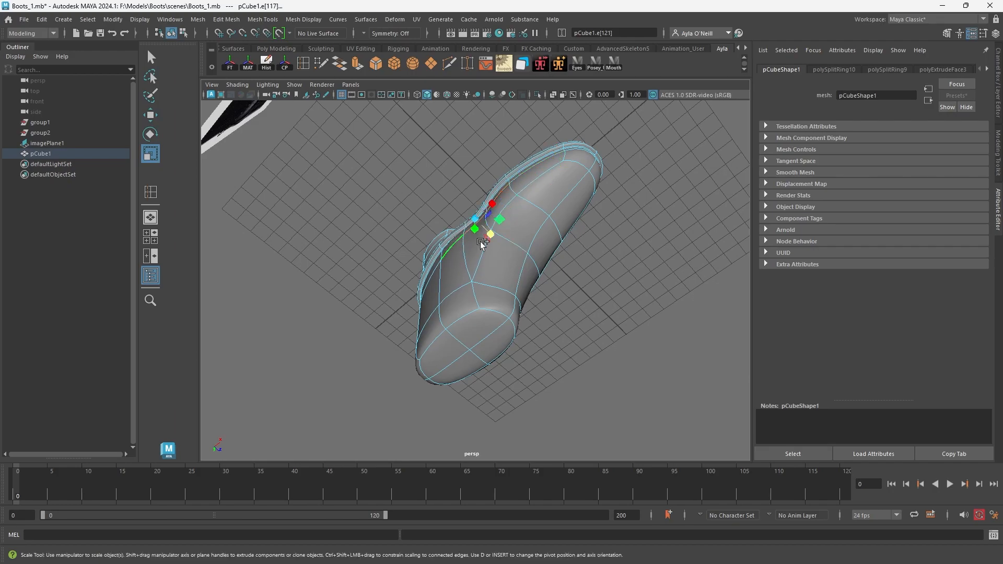
{"action": "left_click_drag", "start_coordinate": [488, 237], "coordinate": [478, 225]}
Select the vertical edges on the side of the shaft and move them across the width.
{"action": "left_click_drag", "start_coordinate": [508, 262], "coordinate": [468, 280], "text": "alt"}
{"action": "left_click_drag", "start_coordinate": [479, 260], "coordinate": [516, 321], "text": "alt"}
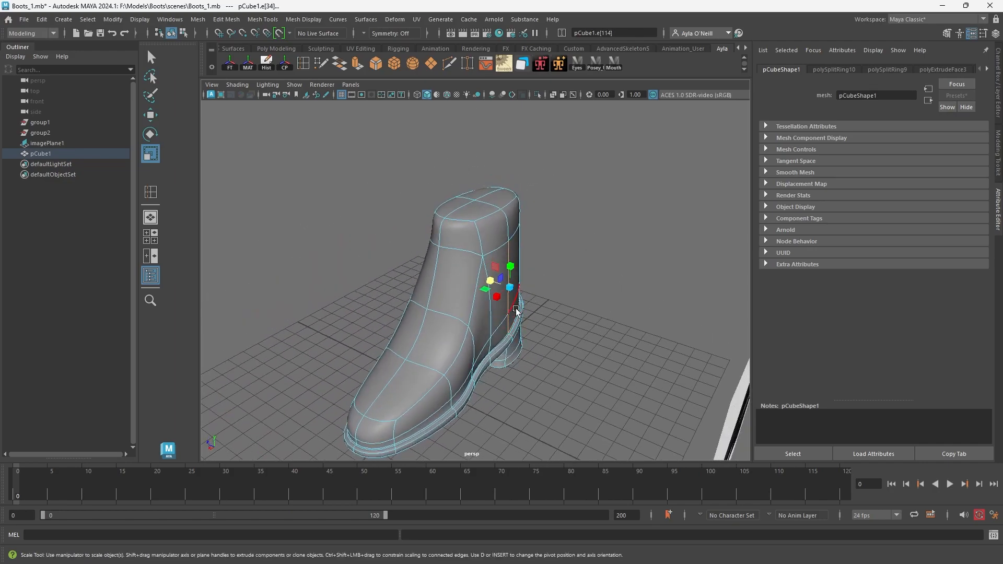
{"action": "key", "text": "w"}
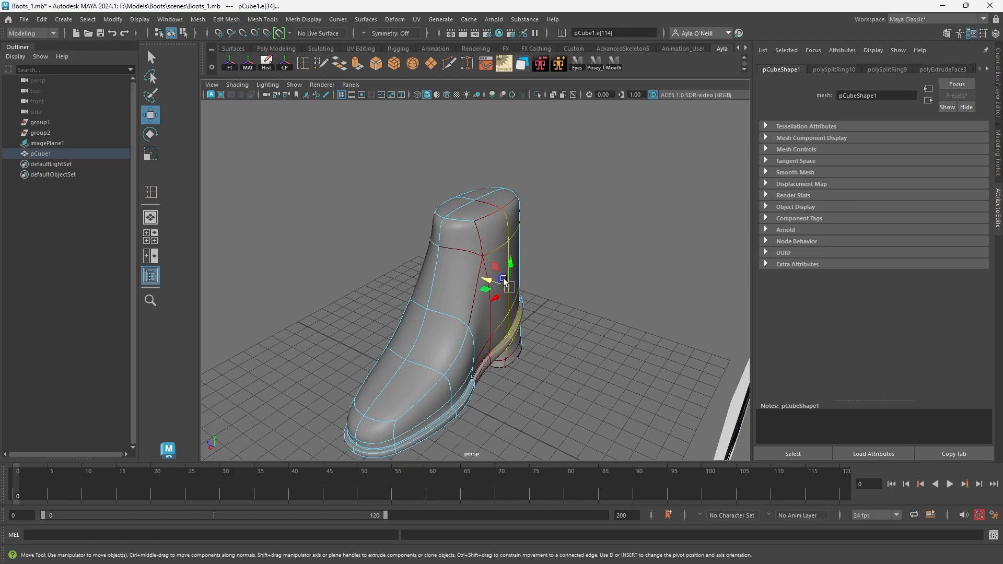
{"action": "left_click_drag", "start_coordinate": [487, 283], "coordinate": [530, 356], "text": "alt"}
{"action": "left_click", "coordinate": [502, 236]}
{"action": "left_click", "coordinate": [498, 377]}
{"action": "right_click_drag", "start_coordinate": [472, 279], "coordinate": [474, 310]}
Select the faces at the back of the heel above the rim and adjust their position.
{"action": "left_click", "coordinate": [491, 349]}
{"action": "left_click_drag", "start_coordinate": [488, 350], "coordinate": [469, 374], "text": "alt"}
{"action": "left_click", "coordinate": [420, 337]}
{"action": "left_click_drag", "start_coordinate": [408, 358], "coordinate": [452, 356], "text": "alt"}
{"action": "left_click", "coordinate": [489, 402], "text": "shift"}
{"action": "left_click_drag", "start_coordinate": [488, 403], "coordinate": [409, 336], "text": "alt"}
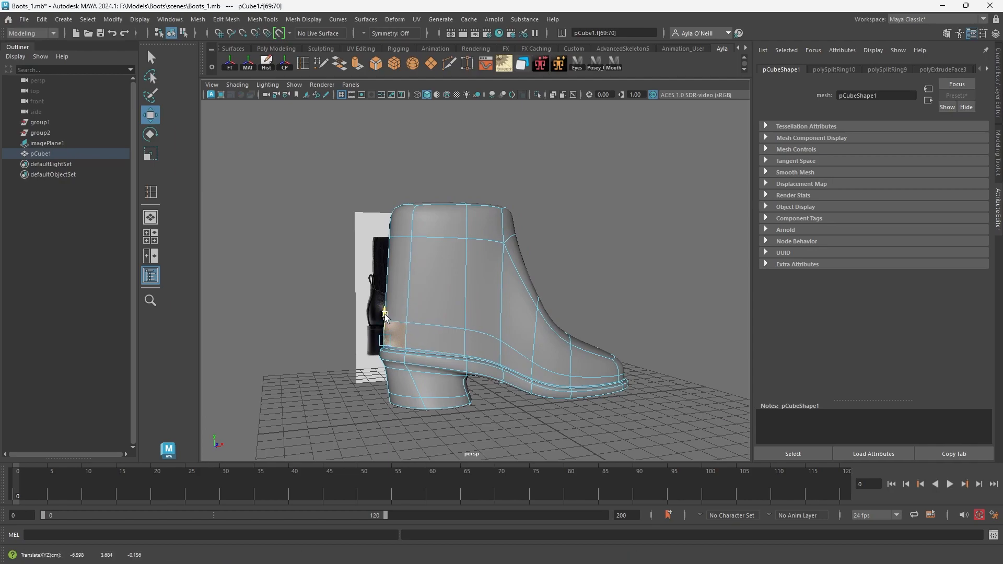
{"action": "left_click_drag", "start_coordinate": [429, 385], "coordinate": [405, 377], "text": "alt"}
{"action": "left_click_drag", "start_coordinate": [410, 330], "coordinate": [425, 313]}
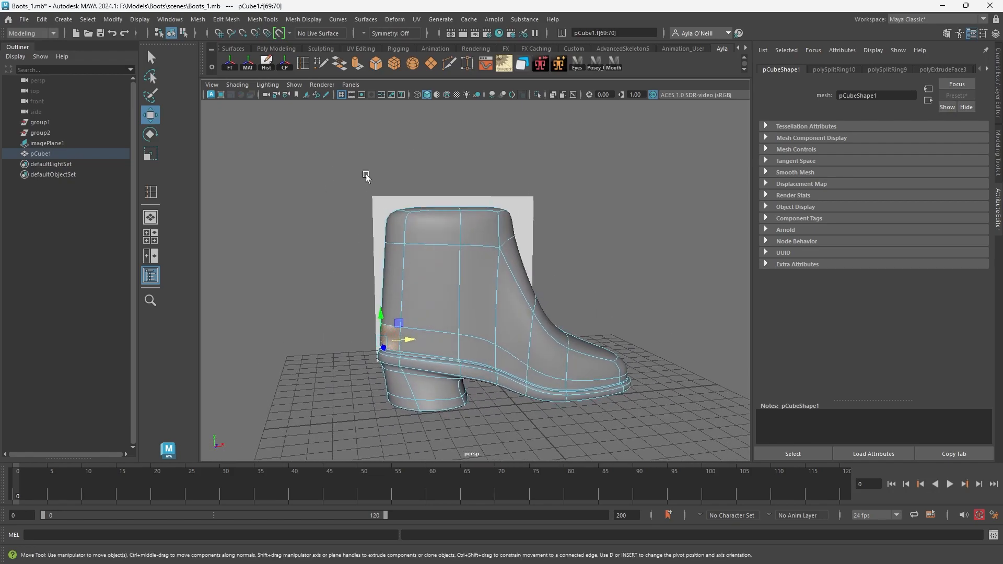
Insert an edge loop just below the top edge of the shaft to sharpen it.
{"action": "left_click", "coordinate": [303, 63]}
{"action": "left_click", "coordinate": [461, 215]}
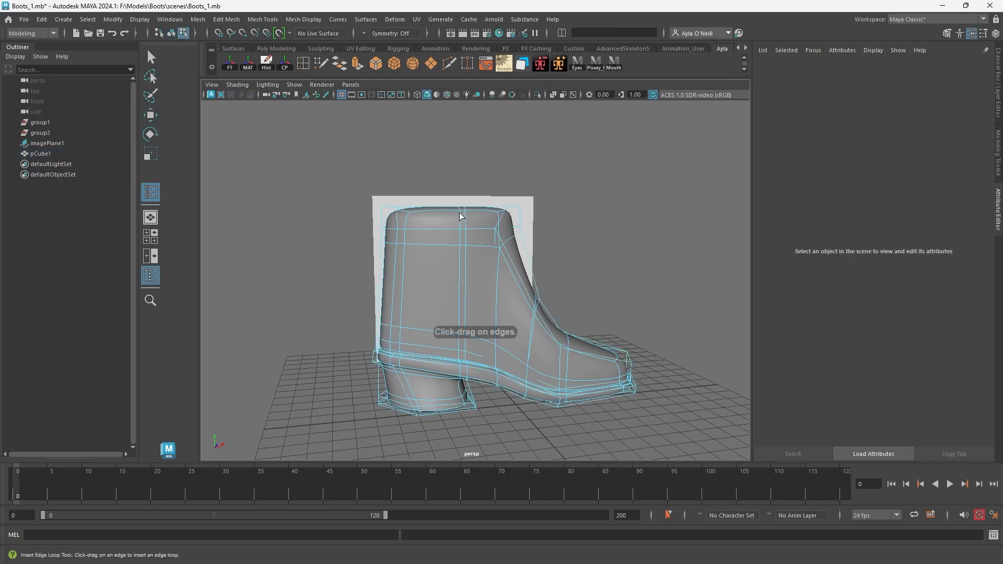
{"action": "left_click", "coordinate": [520, 214]}
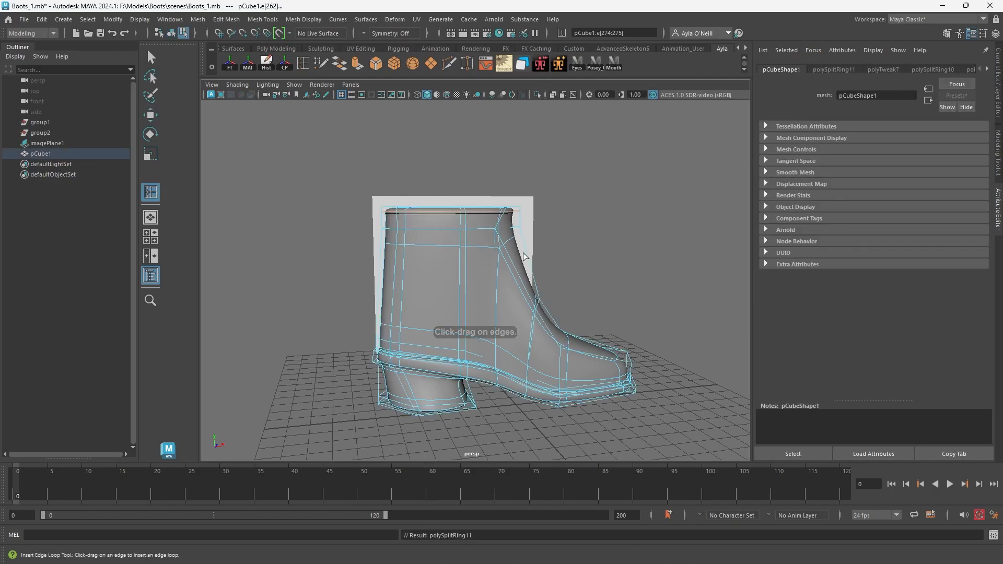
{"action": "left_click_drag", "start_coordinate": [514, 312], "coordinate": [427, 282], "text": "alt"}
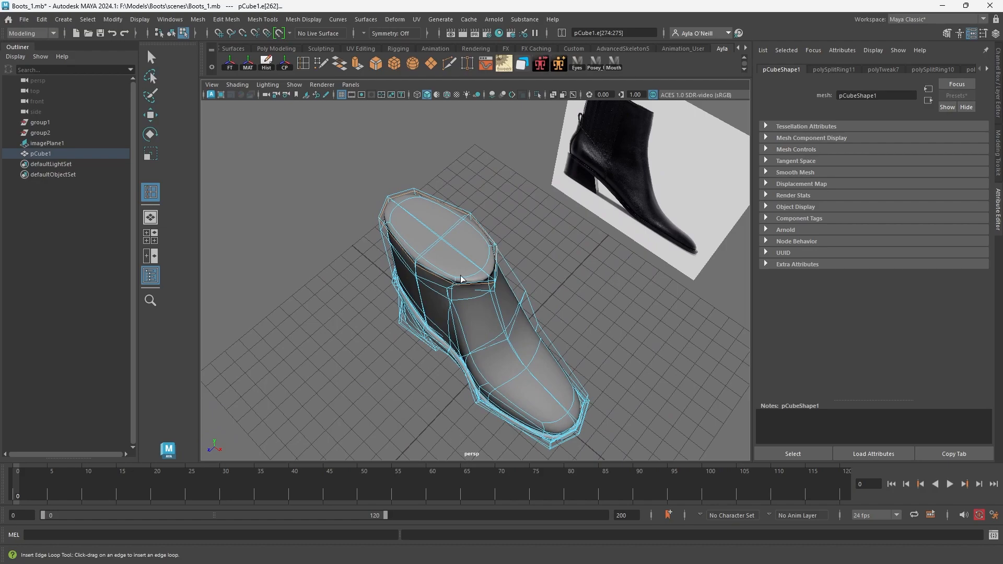
{"action": "left_click_drag", "start_coordinate": [448, 214], "coordinate": [416, 238], "text": "alt"}
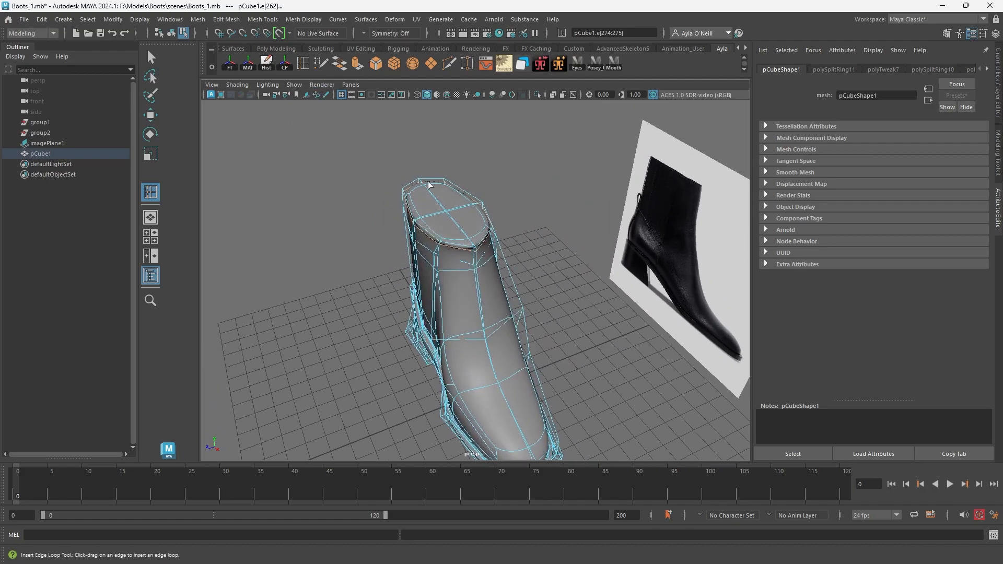
Select the faces on top of the shaft and try to scale them.
{"action": "left_click", "coordinate": [154, 122]}
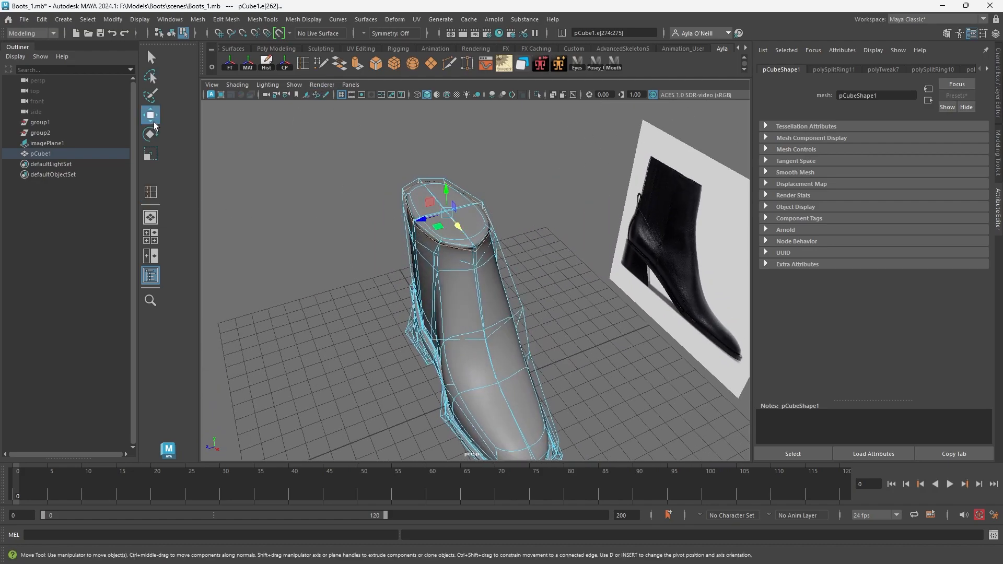
{"action": "right_click_drag", "start_coordinate": [442, 177], "coordinate": [468, 163]}
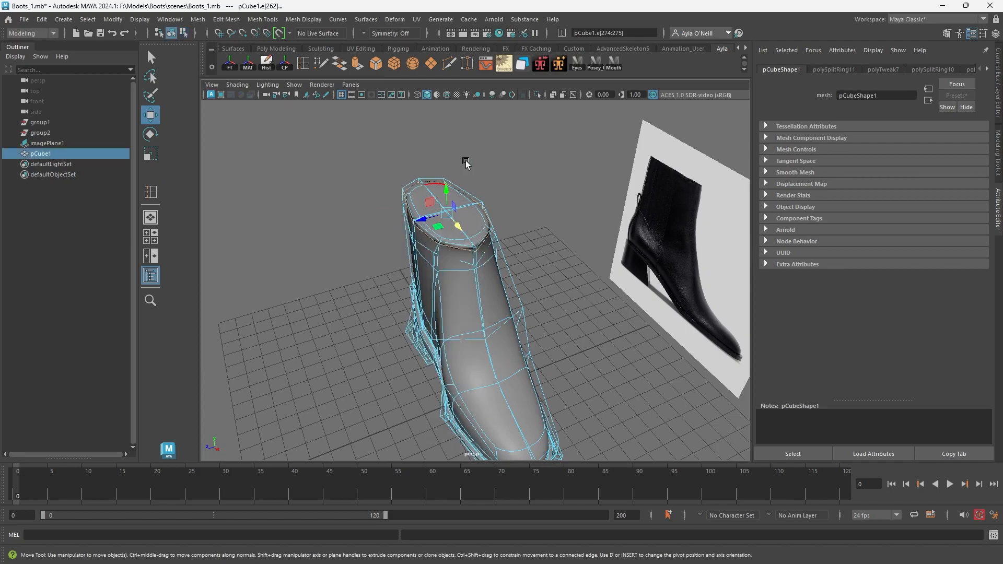
{"action": "right_click_drag", "start_coordinate": [448, 206], "coordinate": [448, 225]}
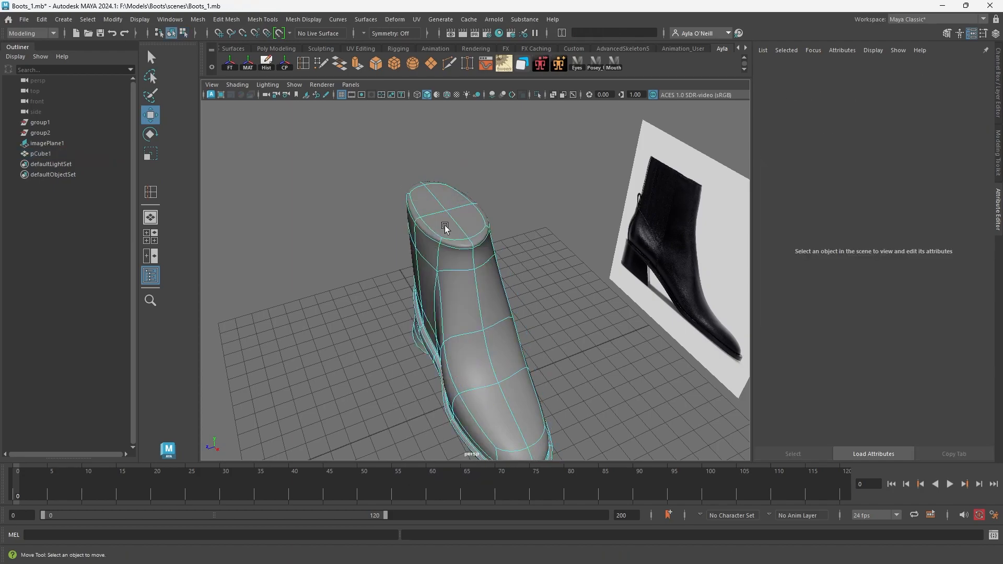
{"action": "left_click", "coordinate": [445, 200]}
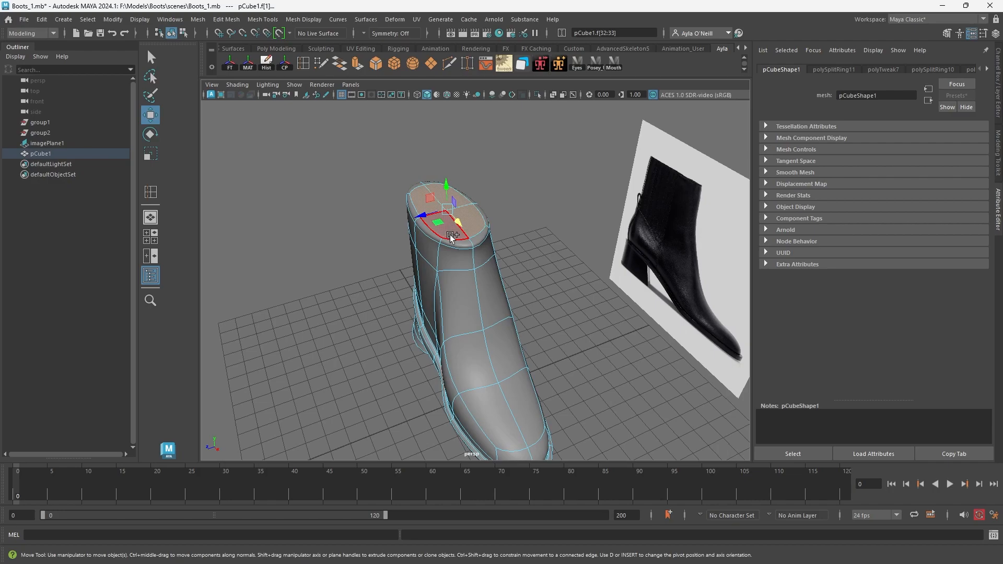
{"action": "key", "text": "q"}
{"action": "key", "text": "r"}
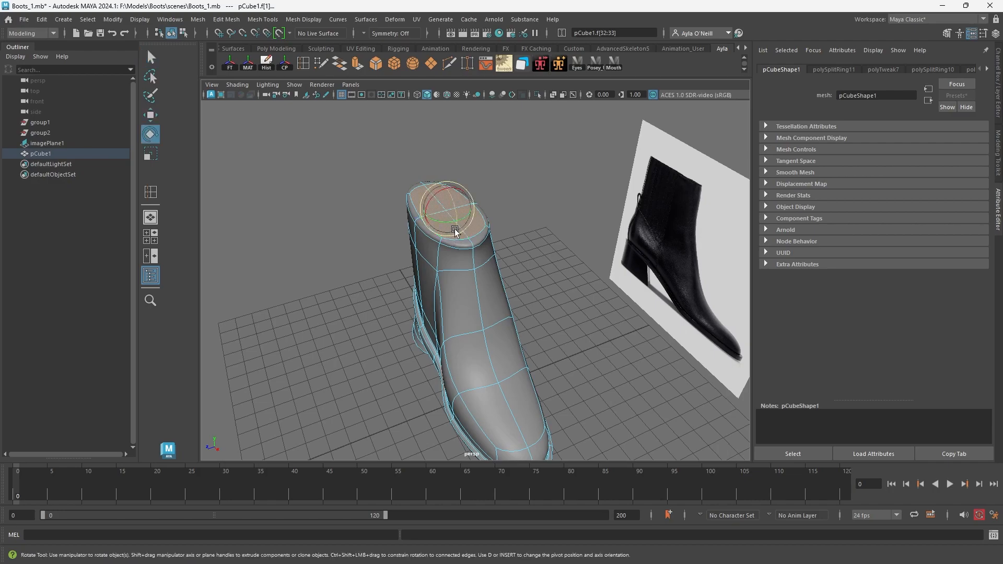
{"action": "left_click_drag", "start_coordinate": [444, 219], "coordinate": [418, 214]}
{"action": "key", "text": "ctrl+z"}
Select the side faces of the toe and scale them to refine its shape.
{"action": "left_click_drag", "start_coordinate": [428, 253], "coordinate": [453, 347], "text": "alt"}
{"action": "left_click", "coordinate": [521, 346]}
{"action": "left_click", "coordinate": [458, 348], "text": "shift"}
{"action": "left_click", "coordinate": [473, 348]}
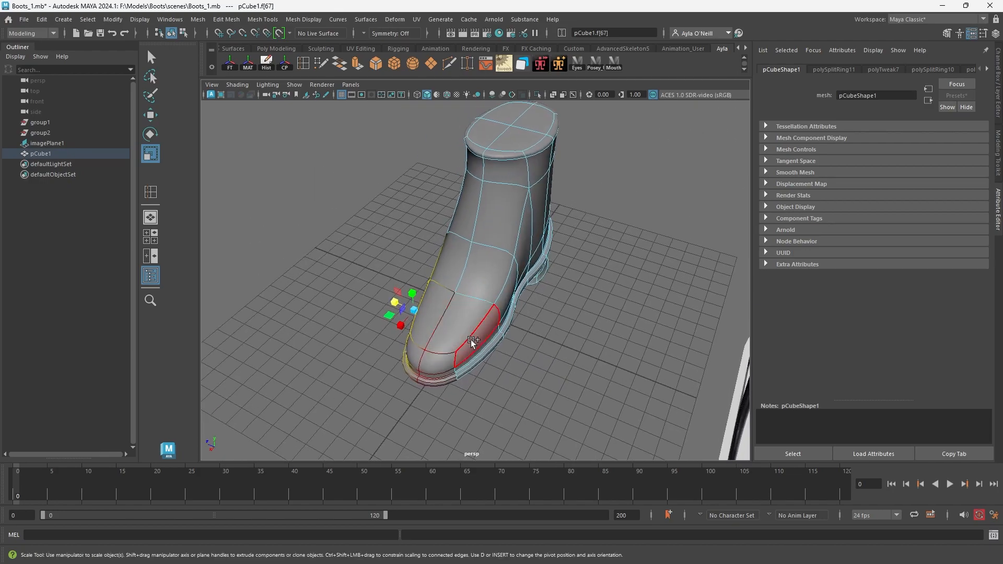
{"action": "left_click", "coordinate": [472, 340], "text": "shift"}
{"action": "left_click_drag", "start_coordinate": [425, 313], "coordinate": [584, 355]}
Select the faces at the tip of the toe and move them to refine its shape.
{"action": "left_click", "coordinate": [565, 332]}
{"action": "key", "text": "q"}
{"action": "left_click", "coordinate": [516, 344], "text": "shift"}
{"action": "key", "text": "e"}
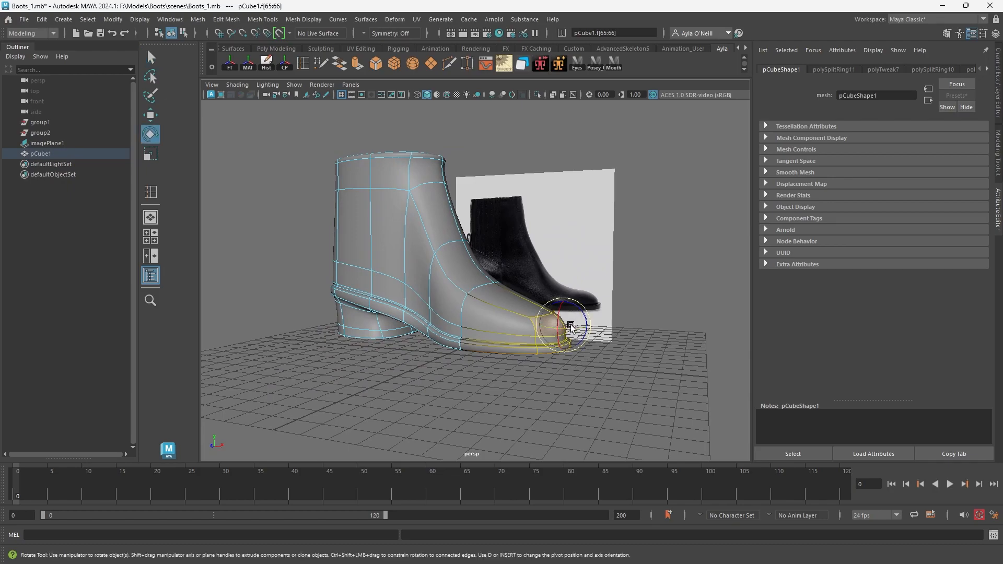
{"action": "key", "text": "w"}
{"action": "left_click_drag", "start_coordinate": [560, 309], "coordinate": [598, 350], "text": "alt"}
{"action": "left_click_drag", "start_coordinate": [568, 308], "coordinate": [412, 336]}
Select the bottom vertices of the heel and lower them to lengthen the heel slightly.
{"action": "right_click", "coordinate": [487, 279]}
{"action": "left_click", "coordinate": [494, 258]}
{"action": "left_click", "coordinate": [482, 282]}
{"action": "right_click_drag", "start_coordinate": [347, 326], "coordinate": [305, 280]}
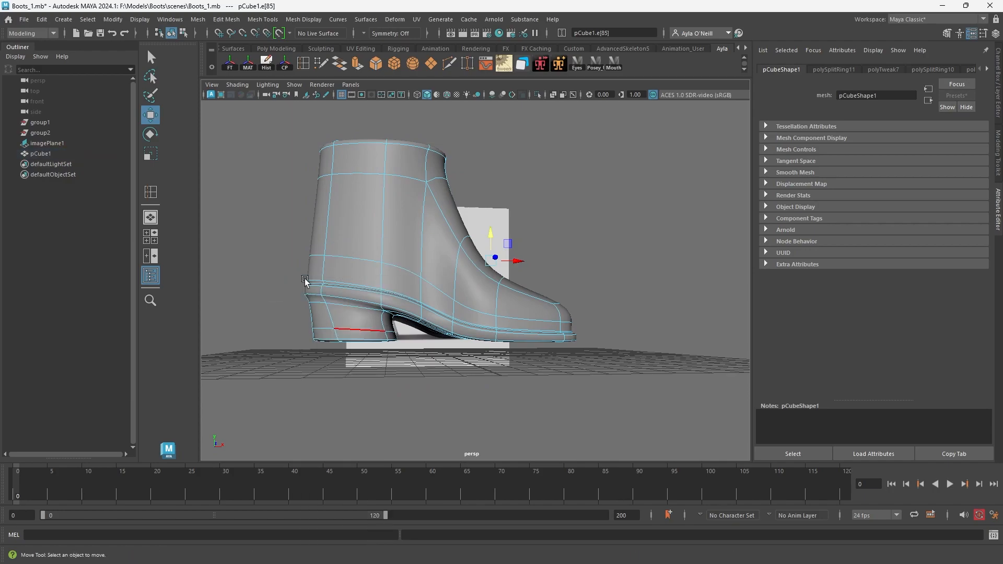
{"action": "left_click_drag", "start_coordinate": [399, 359], "coordinate": [398, 361]}
{"action": "left_click_drag", "start_coordinate": [358, 312], "coordinate": [354, 316]}
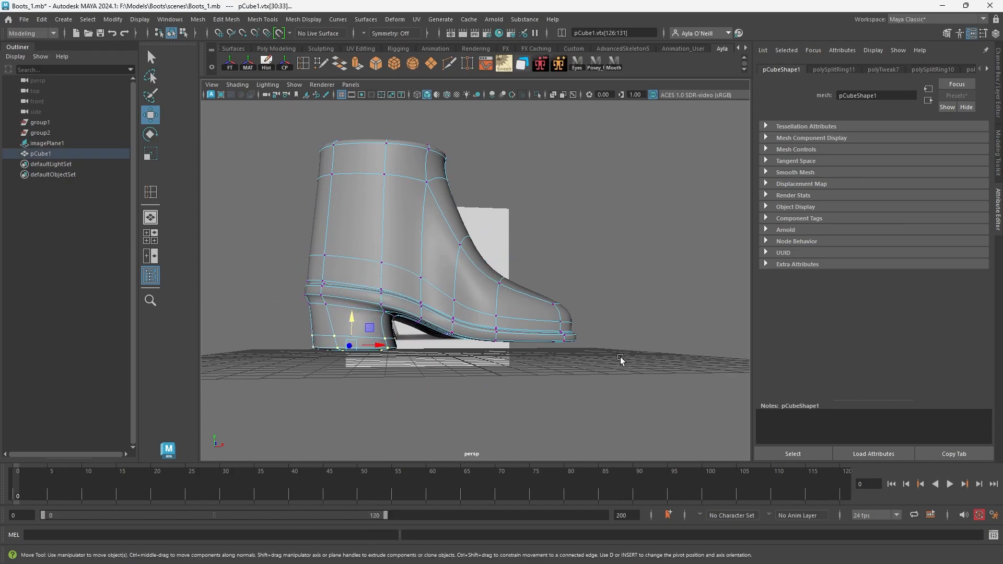
Select the front faces on the underside of the sole and scale them vertically to flatten them.
{"action": "left_click_drag", "start_coordinate": [481, 263], "coordinate": [562, 318]}
{"action": "right_click_drag", "start_coordinate": [480, 277], "coordinate": [490, 263]}
{"action": "left_click_drag", "start_coordinate": [449, 303], "coordinate": [484, 323]}
{"action": "right_click_drag", "start_coordinate": [506, 332], "coordinate": [507, 346]}
{"action": "left_click", "coordinate": [513, 335]}
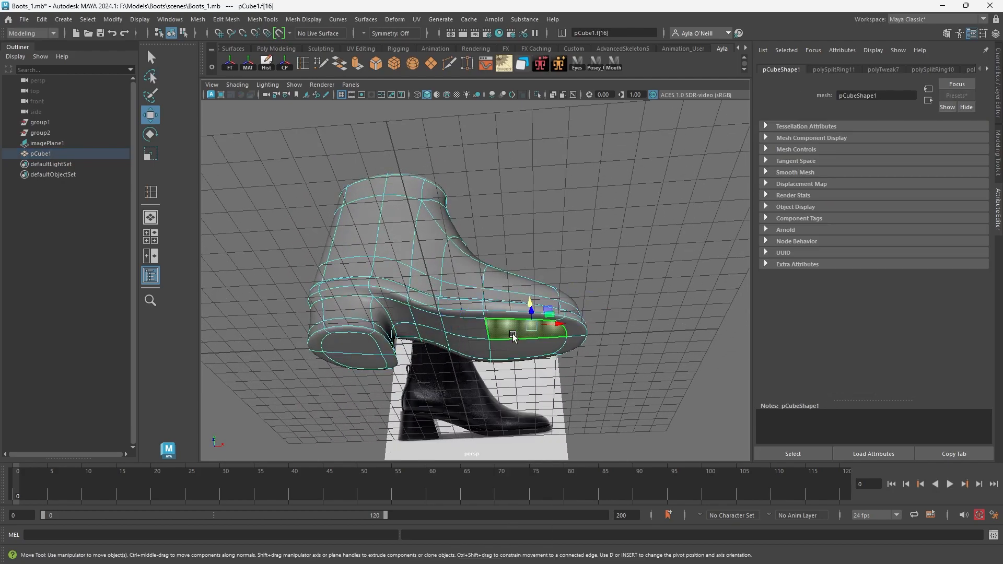
{"action": "left_click_drag", "start_coordinate": [512, 357], "coordinate": [517, 385], "text": "alt"}
{"action": "key", "text": "r"}
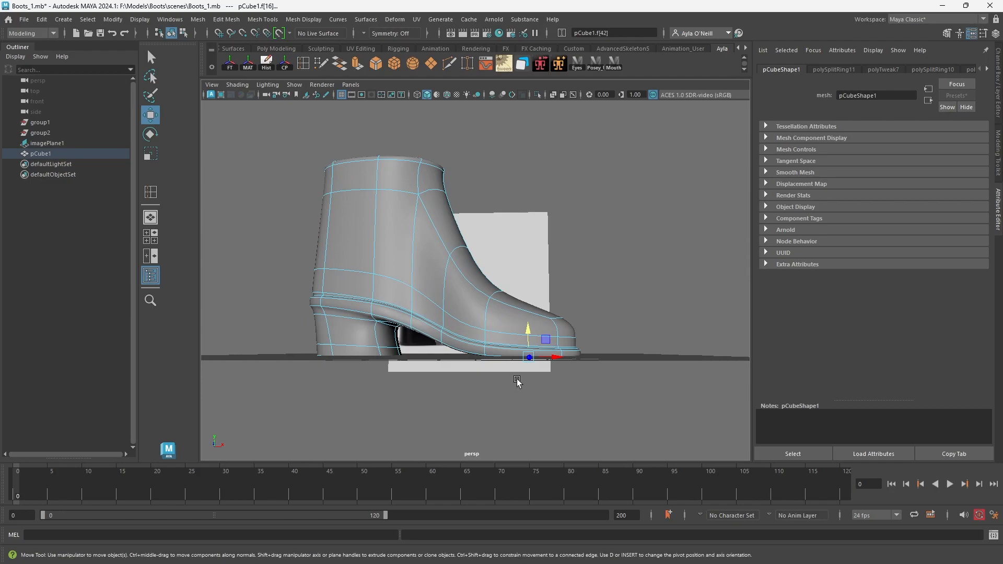
{"action": "left_click_drag", "start_coordinate": [530, 336], "coordinate": [525, 369]}
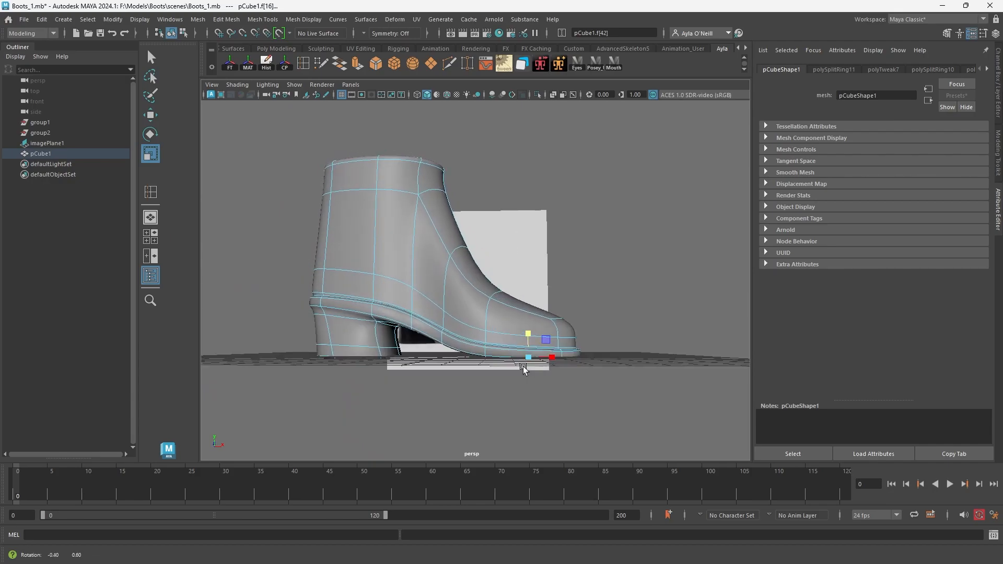
Examine the heel and sole of the boot from the side, back and underneath.
{"action": "left_click_drag", "start_coordinate": [441, 329], "coordinate": [455, 274], "text": "alt"}
{"action": "right_click_drag", "start_coordinate": [454, 273], "coordinate": [461, 359], "text": "alt"}
{"action": "left_click_drag", "start_coordinate": [461, 360], "coordinate": [510, 359], "text": "alt"}
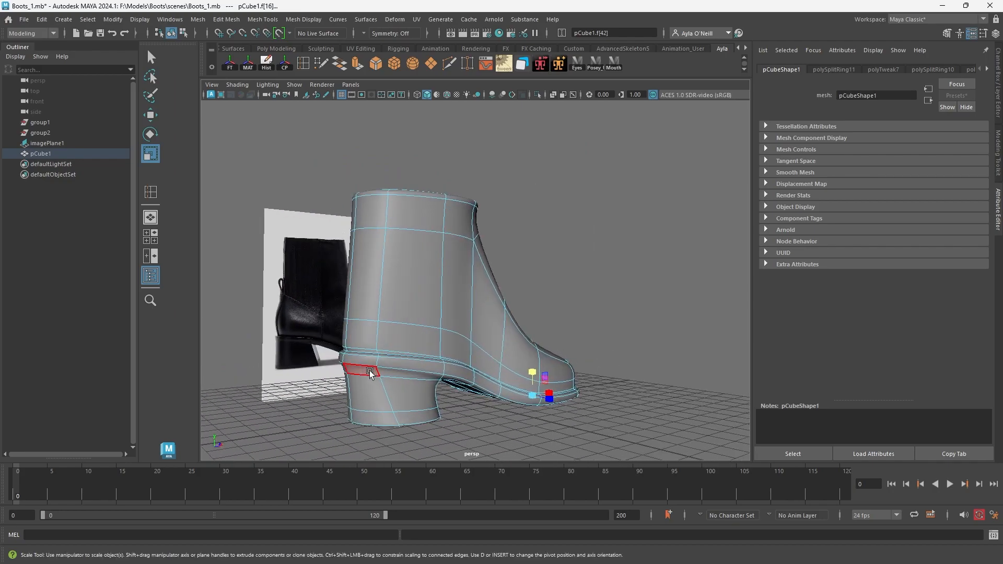
{"action": "left_click_drag", "start_coordinate": [421, 408], "coordinate": [372, 401], "text": "alt"}
{"action": "right_click_drag", "start_coordinate": [371, 401], "coordinate": [444, 430], "text": "alt"}
{"action": "left_click_drag", "start_coordinate": [444, 430], "coordinate": [470, 361], "text": "alt"}
{"action": "middle_click_drag", "start_coordinate": [470, 360], "coordinate": [534, 277], "text": "alt"}
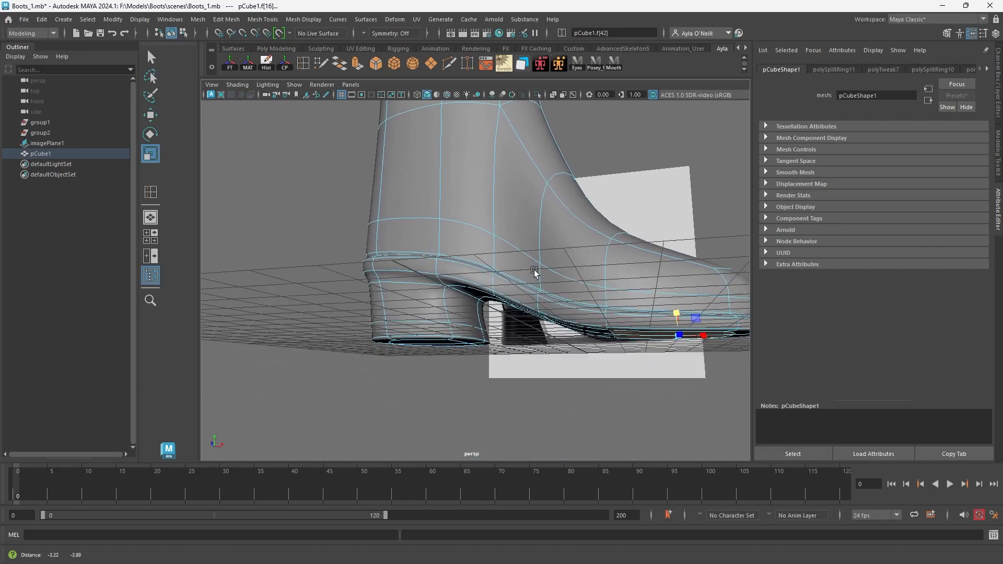
{"action": "right_click_drag", "start_coordinate": [534, 277], "coordinate": [557, 330], "text": "alt"}
Select the faces on the toe-facing side of the heel and bevel them with a 0.3 fraction and one segment.
{"action": "left_click_drag", "start_coordinate": [528, 342], "coordinate": [475, 359], "text": "alt"}
{"action": "right_click", "coordinate": [471, 356]}
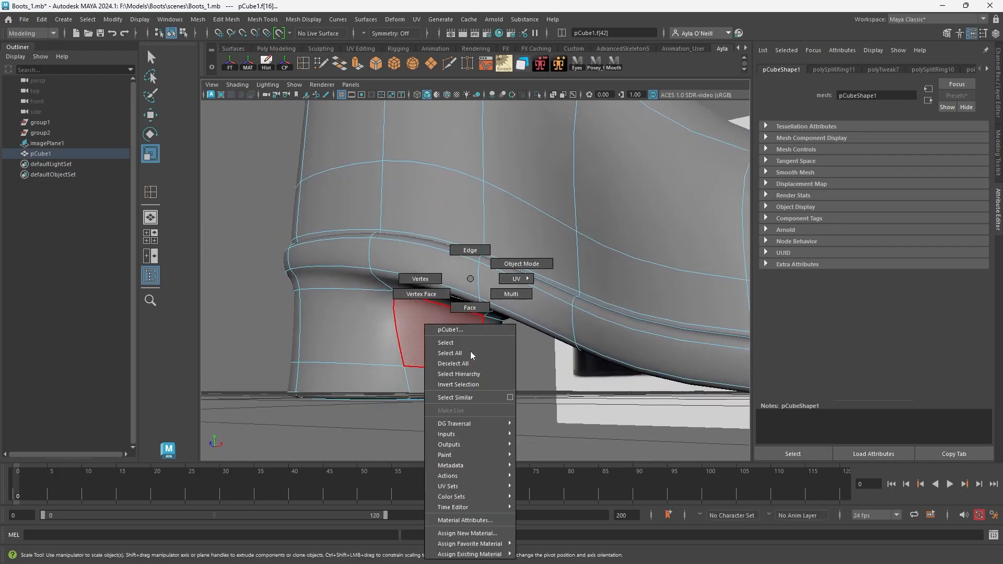
{"action": "left_click", "coordinate": [470, 309]}
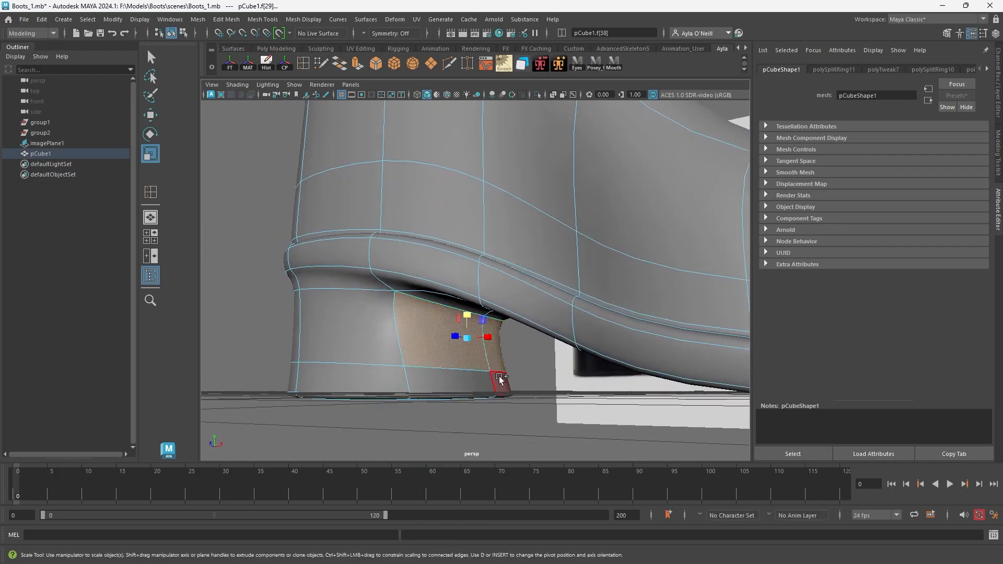
{"action": "left_click", "coordinate": [442, 383], "text": "shift"}
{"action": "left_click_drag", "start_coordinate": [441, 383], "coordinate": [535, 352], "text": "alt"}
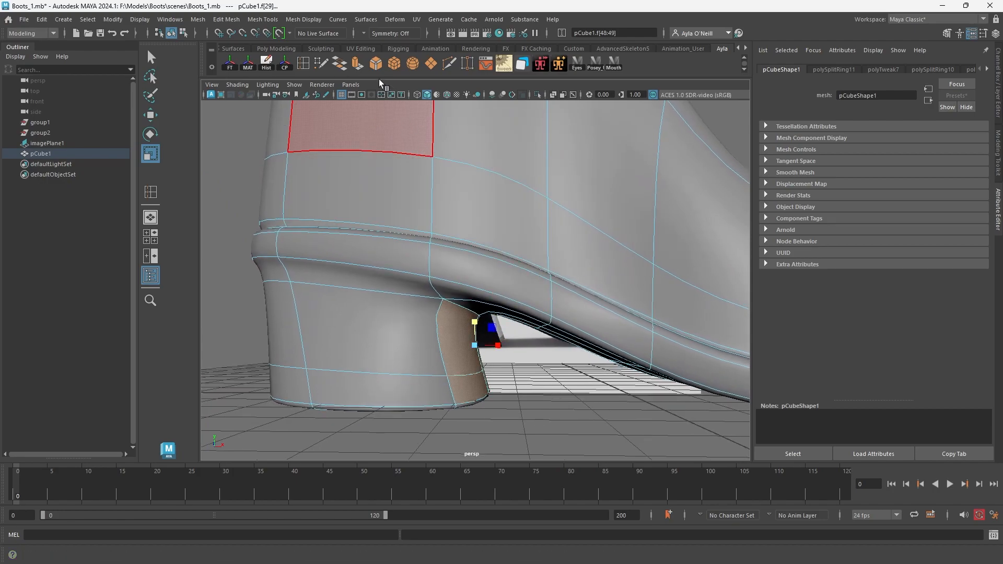
{"action": "left_click", "coordinate": [227, 20]}
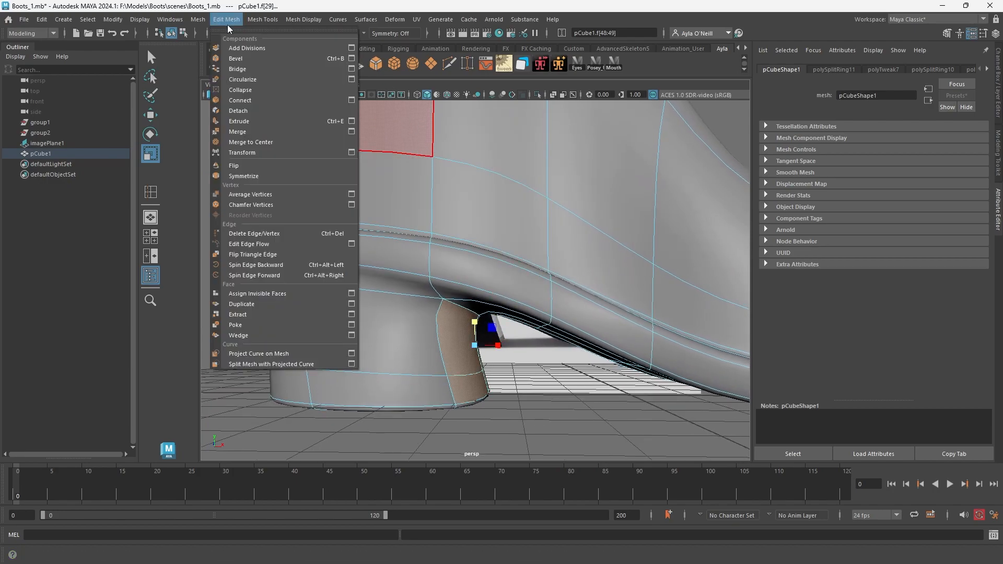
{"action": "left_click", "coordinate": [237, 58]}
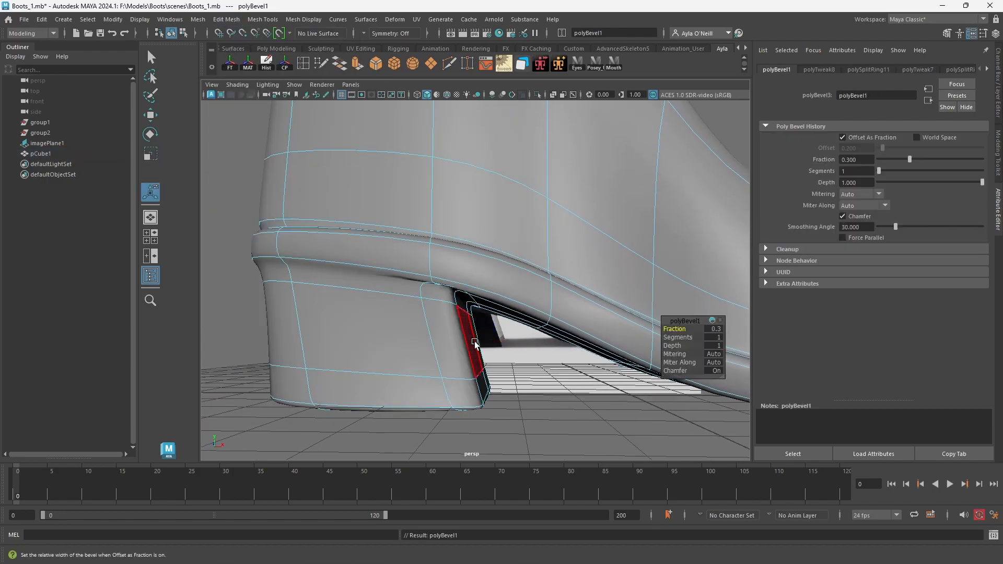
Check the heel bevel without smooth preview, trying a 0.1 fraction before restoring 0.3 and the smooth preview.
{"action": "left_click_drag", "start_coordinate": [480, 351], "coordinate": [649, 340], "text": "alt"}
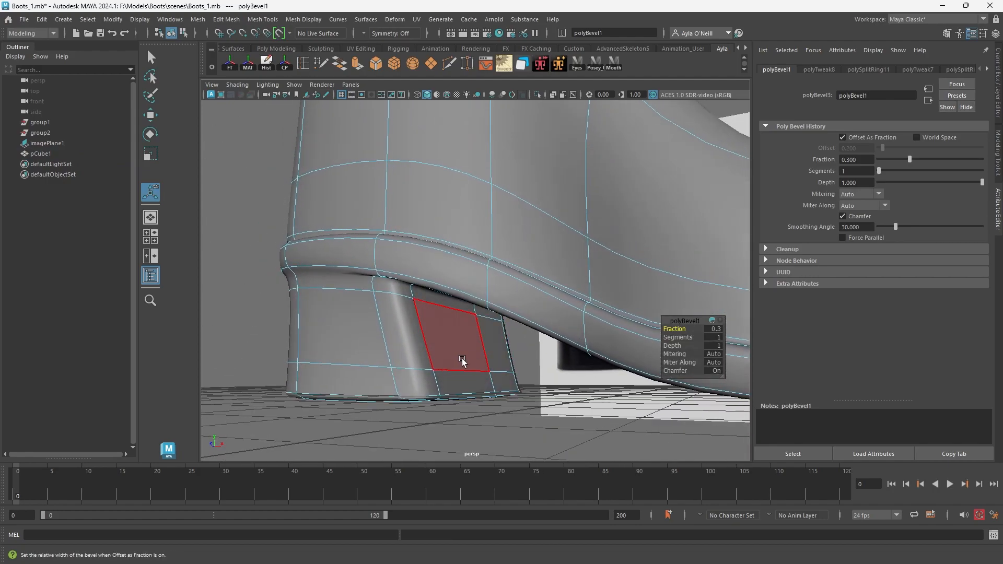
{"action": "key", "text": "1"}
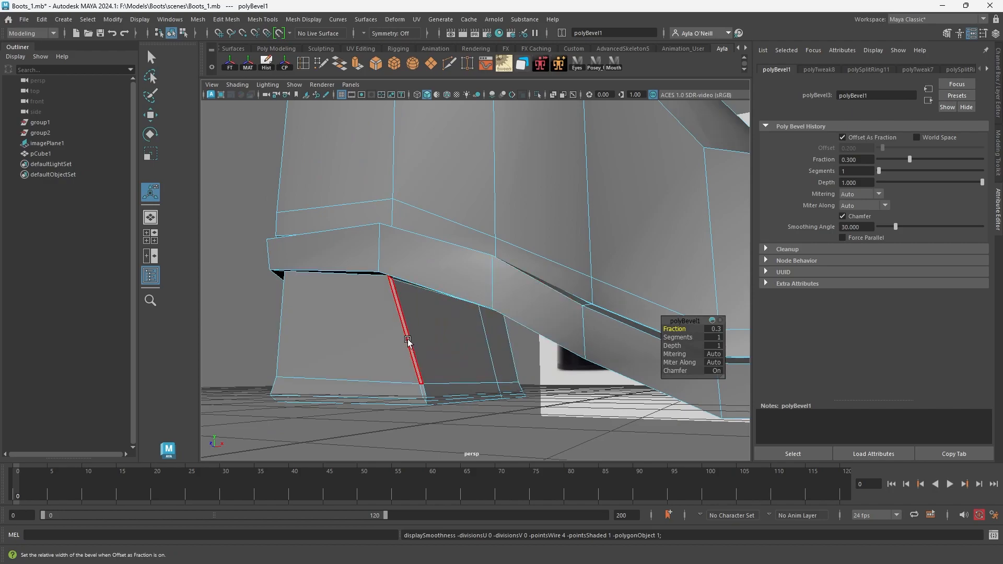
{"action": "left_click_drag", "start_coordinate": [520, 366], "coordinate": [677, 326], "text": "alt"}
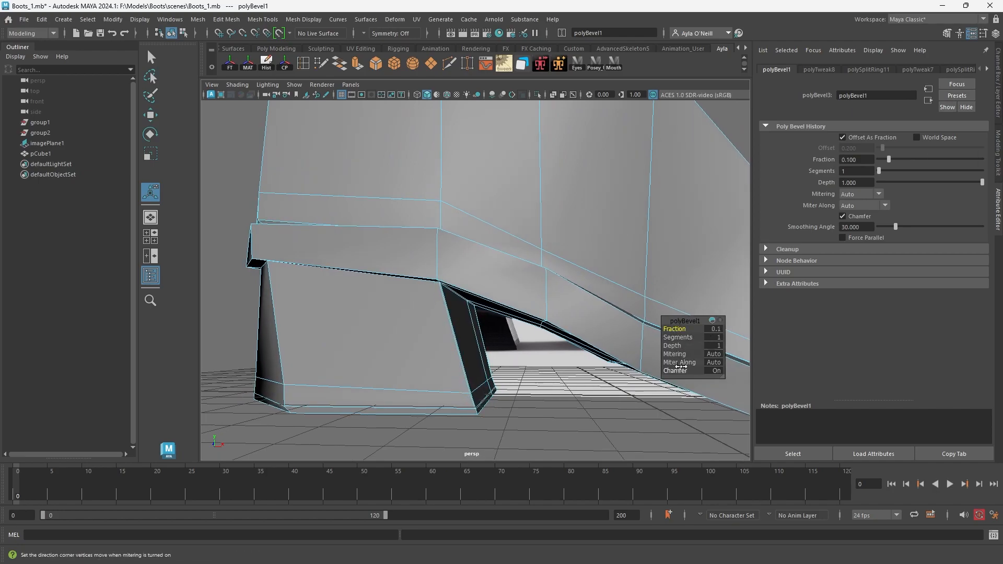
{"action": "left_click_drag", "start_coordinate": [682, 372], "coordinate": [612, 358], "text": "alt"}
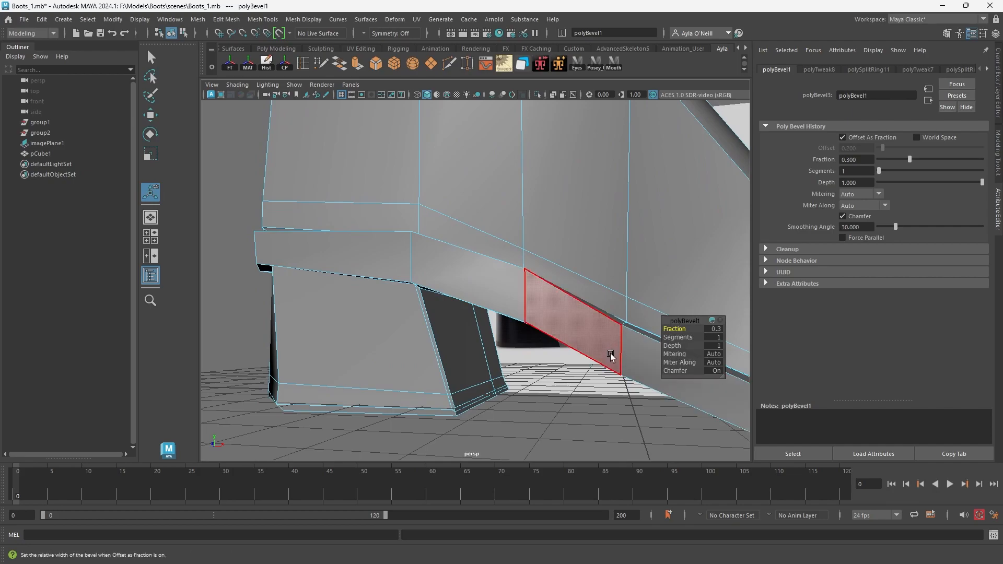
{"action": "scroll", "coordinate": [619, 373], "scroll_direction": "down", "scroll_amount": 5}
{"action": "scroll", "coordinate": [617, 381], "scroll_direction": "up", "scroll_amount": 7}
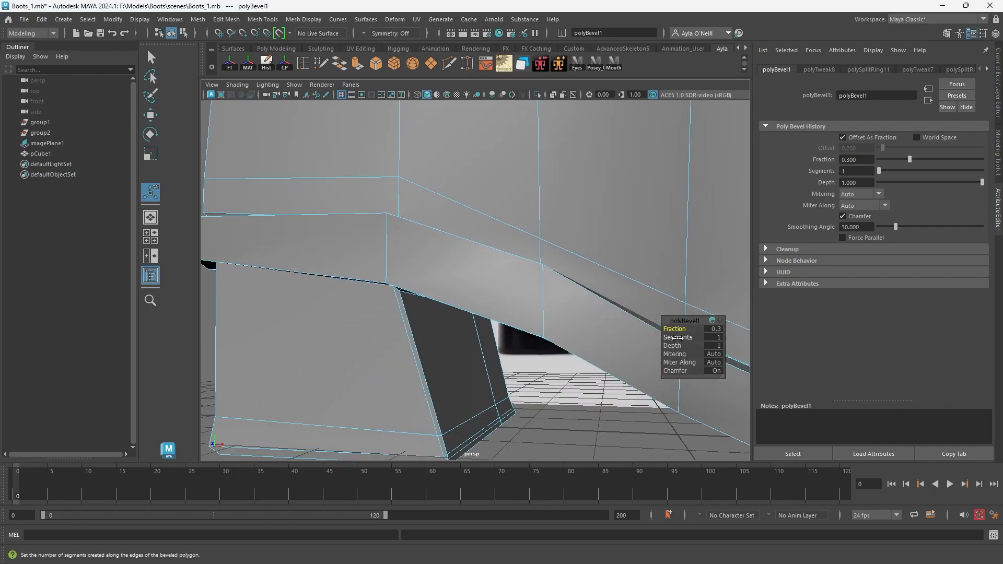
{"action": "left_click_drag", "start_coordinate": [686, 340], "coordinate": [580, 326]}
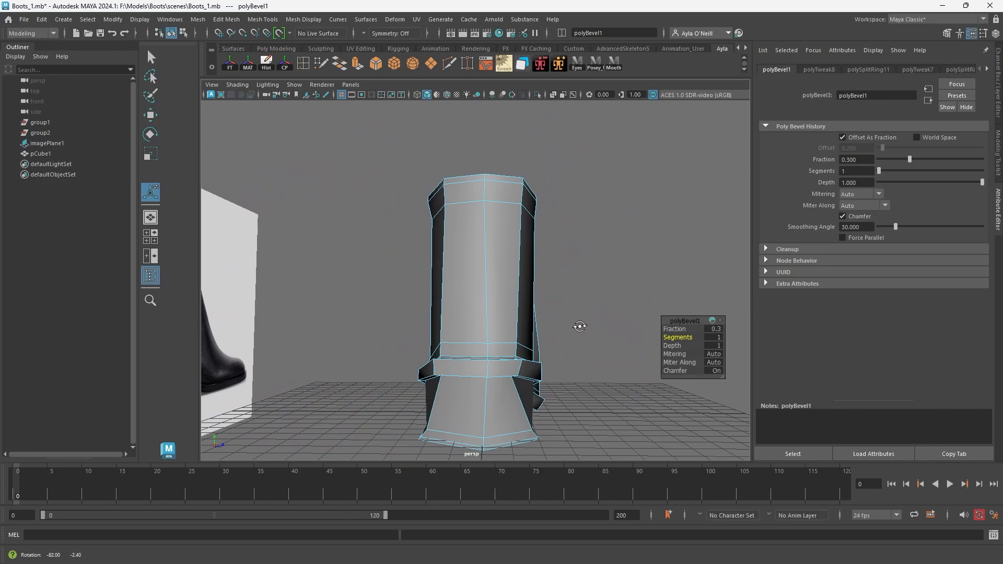
{"action": "key", "text": "3"}
Select the cap faces on top of the shaft and delete them to open the boot.
{"action": "left_click_drag", "start_coordinate": [556, 287], "coordinate": [459, 352], "text": "alt"}
{"action": "right_click_drag", "start_coordinate": [459, 352], "coordinate": [502, 304], "text": "alt"}
{"action": "left_click_drag", "start_coordinate": [503, 305], "coordinate": [486, 241], "text": "alt"}
{"action": "right_click_drag", "start_coordinate": [485, 241], "coordinate": [486, 270]}
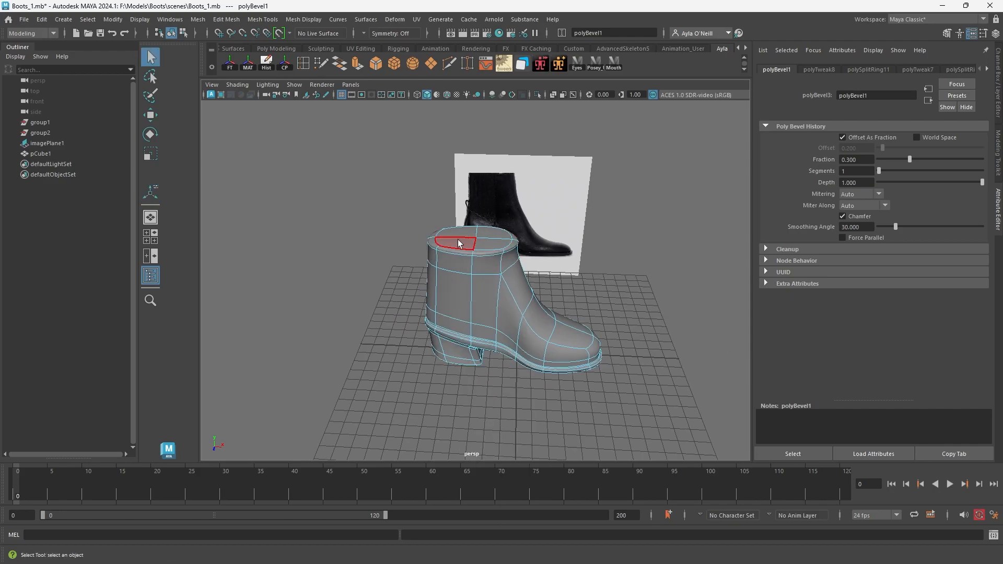
{"action": "left_click", "coordinate": [459, 234]}
{"action": "left_click", "coordinate": [494, 241], "text": "shift"}
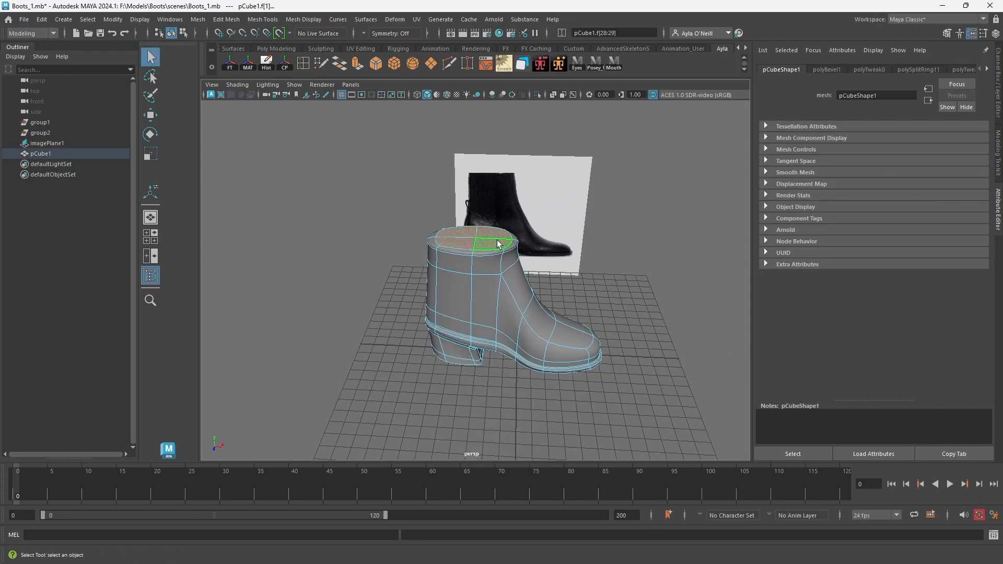
{"action": "key", "text": "Delete"}
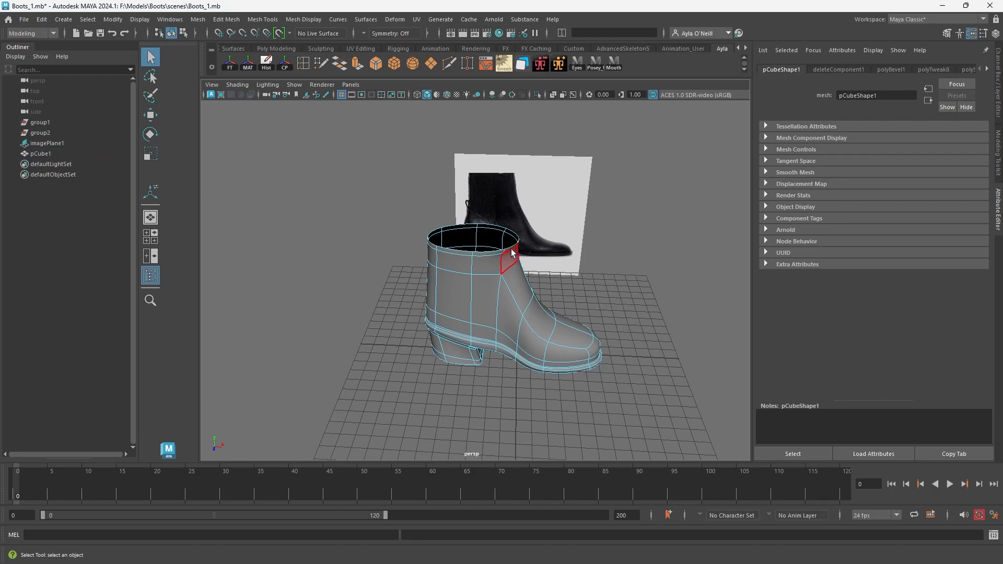
Select the border edges of the shaft opening and extrude them with a thickness of -0.3.
{"action": "right_click_drag", "start_coordinate": [479, 256], "coordinate": [485, 233]}
{"action": "left_click", "coordinate": [489, 254]}
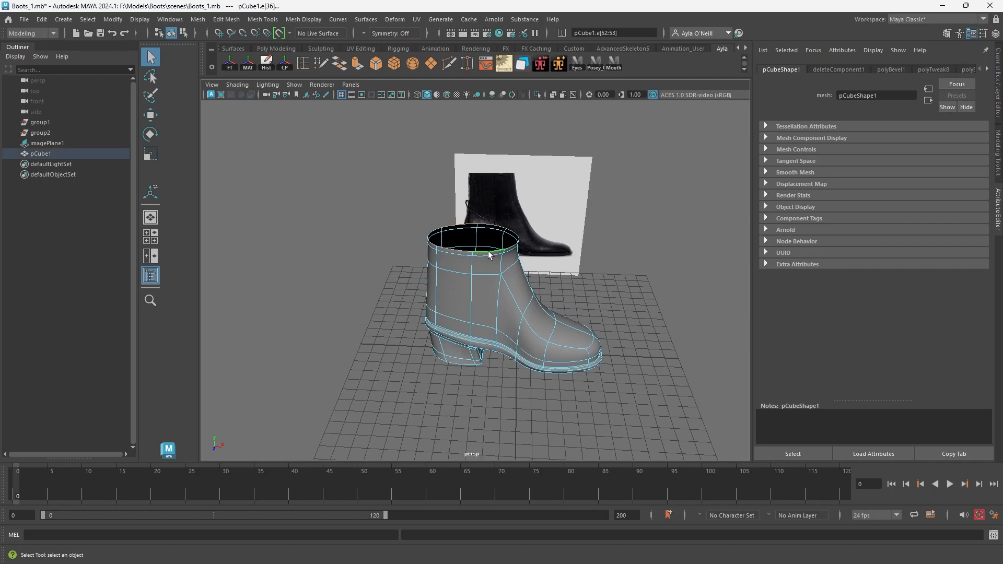
{"action": "left_click", "coordinate": [357, 64]}
{"action": "left_click_drag", "start_coordinate": [676, 327], "coordinate": [676, 321]}
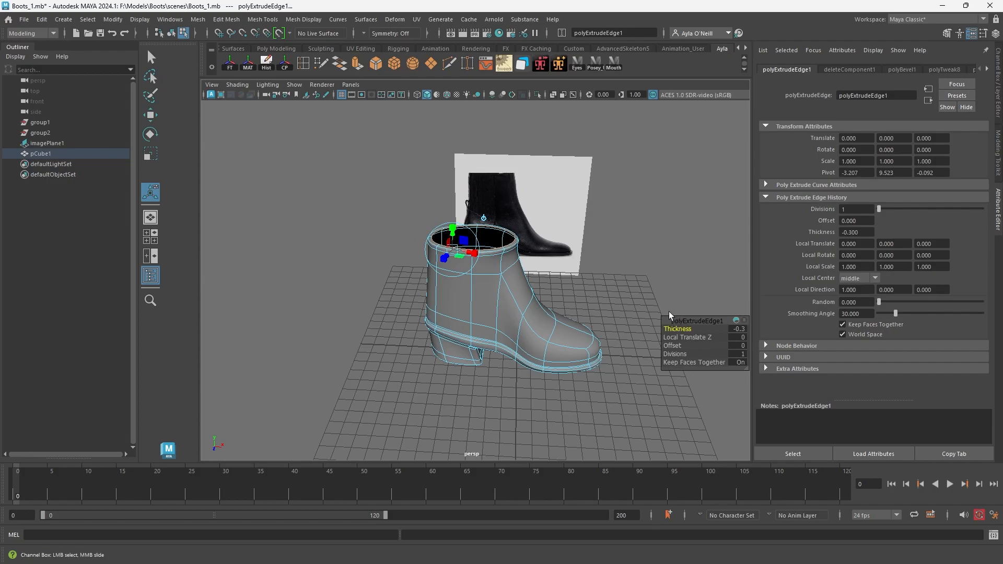
Extrude the opening's inner edges again with thickness -0.7, offset -0.1 and local translate Z -0.411.
{"action": "left_click", "coordinate": [357, 65]}
{"action": "mouse_move", "coordinate": [678, 345]}
{"action": "left_mouse_down"}
{"action": "mouse_move", "coordinate": [684, 330]}
{"action": "mouse_move", "coordinate": [670, 346]}
{"action": "left_mouse_up"}
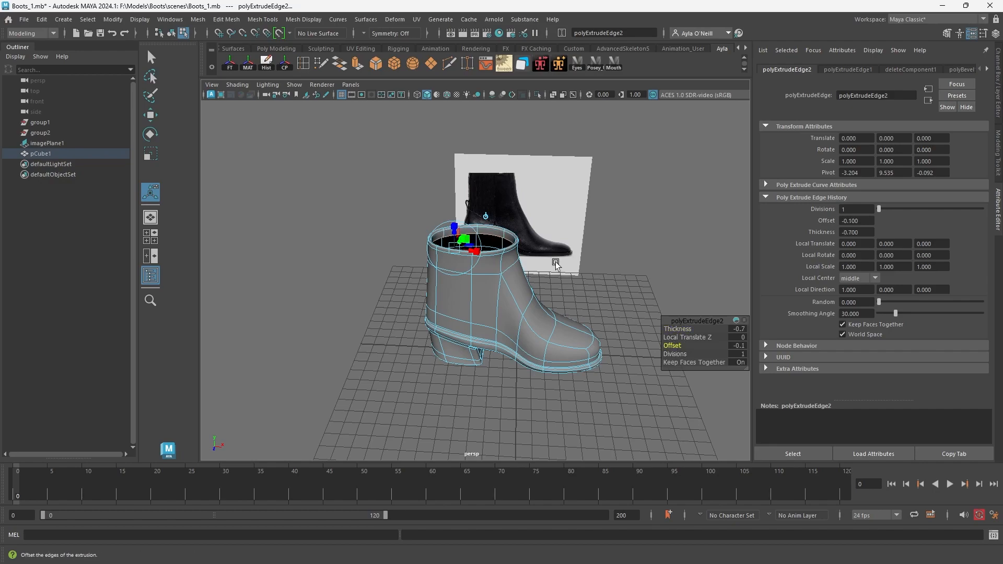
{"action": "left_click_drag", "start_coordinate": [507, 256], "coordinate": [467, 228], "text": "alt"}
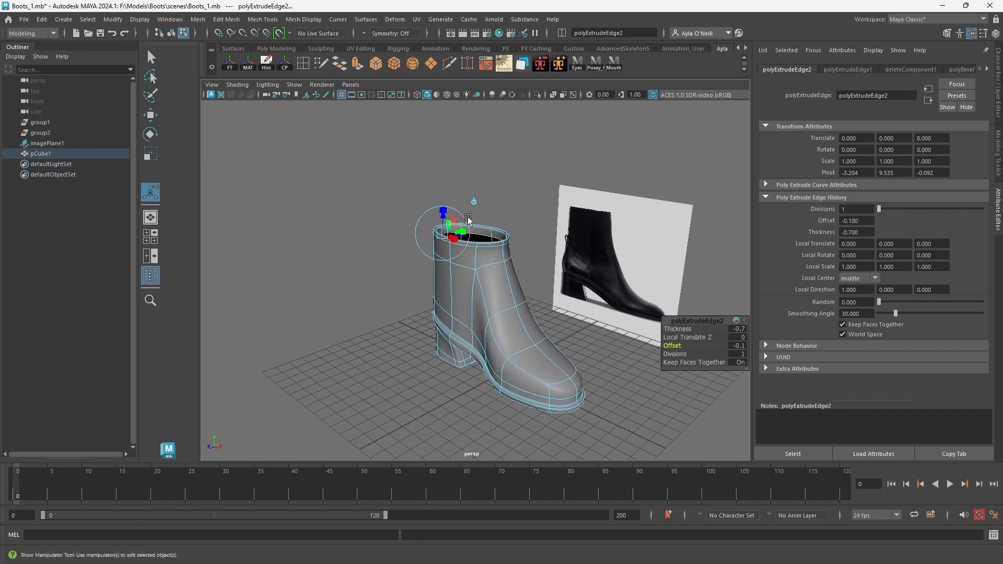
{"action": "scroll", "coordinate": [491, 245], "scroll_direction": "up", "scroll_amount": 5}
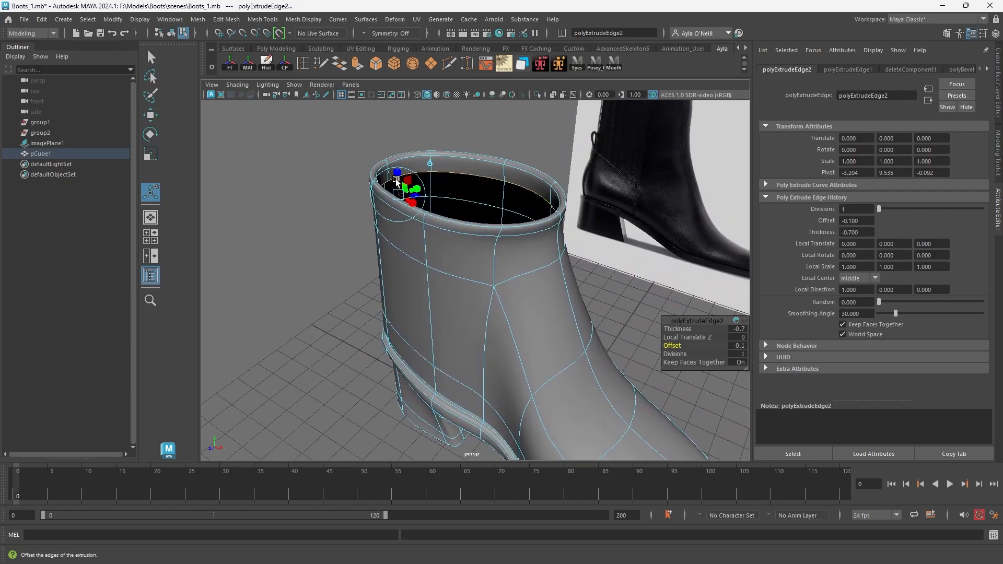
{"action": "left_click_drag", "start_coordinate": [397, 181], "coordinate": [455, 220]}
{"action": "left_click_drag", "start_coordinate": [515, 218], "coordinate": [528, 242], "text": "alt"}
Create a new polygon cube for the pull tab and move it behind the heel.
{"action": "scroll", "coordinate": [553, 314], "scroll_direction": "down", "scroll_amount": 3}
{"action": "left_click_drag", "start_coordinate": [553, 314], "coordinate": [449, 313], "text": "alt"}
{"action": "scroll", "coordinate": [509, 242], "scroll_direction": "down", "scroll_amount": 4}
{"action": "right_click_drag", "start_coordinate": [450, 313], "coordinate": [596, 382], "text": "alt"}
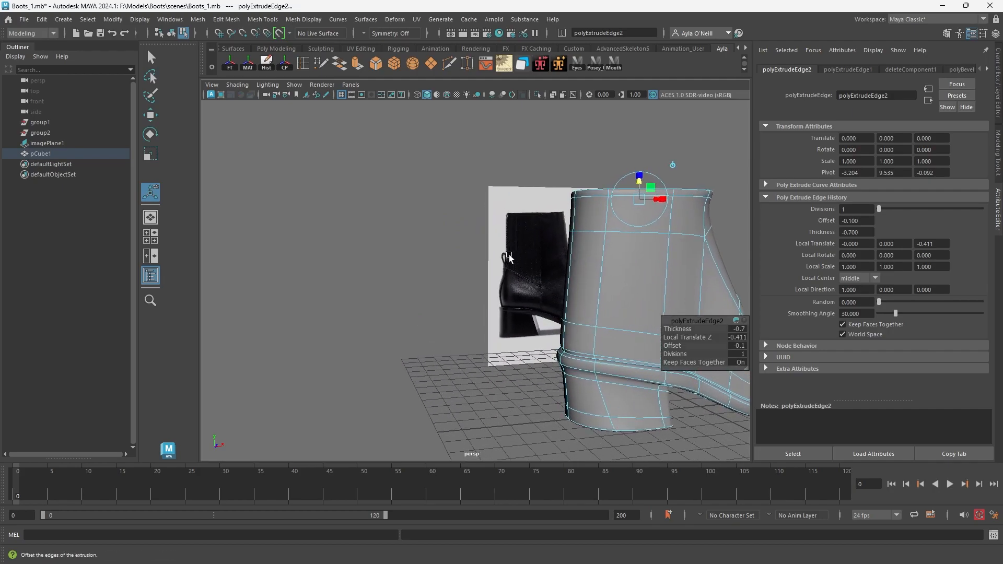
{"action": "right_click_drag", "start_coordinate": [576, 272], "coordinate": [634, 263]}
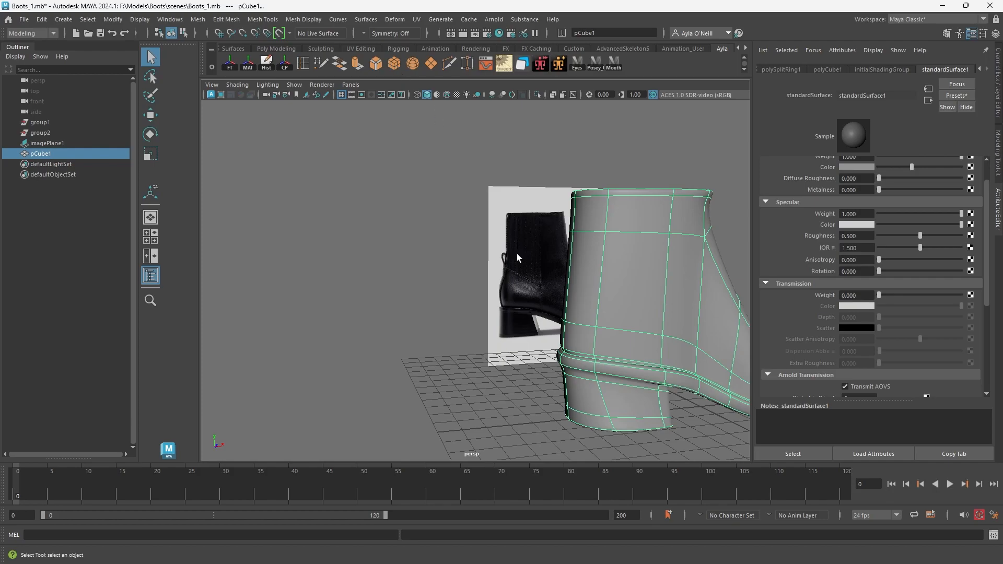
{"action": "right_click_drag", "start_coordinate": [711, 414], "coordinate": [650, 302], "text": "alt"}
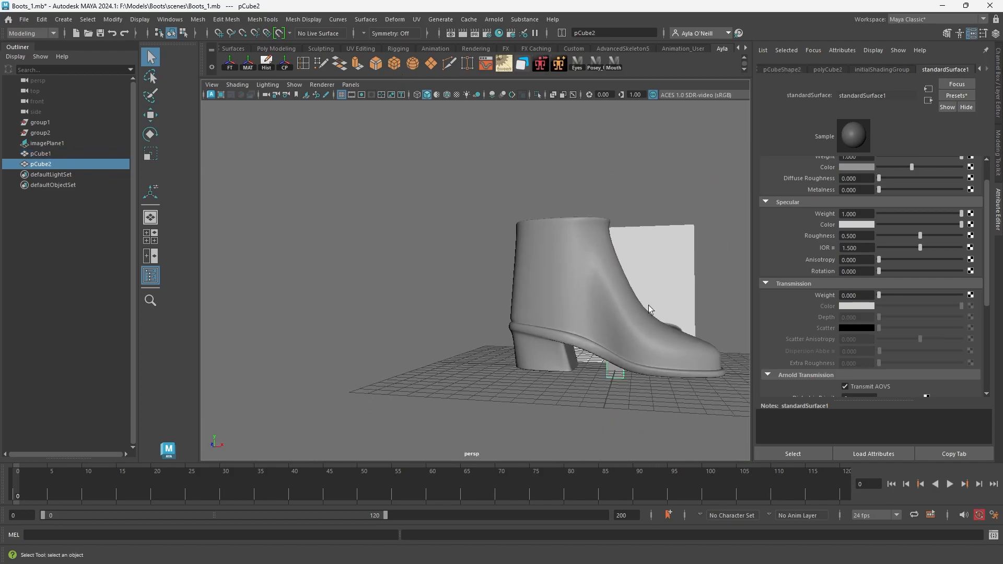
{"action": "key", "text": "w"}
{"action": "left_click_drag", "start_coordinate": [643, 372], "coordinate": [488, 343]}
{"action": "left_click_drag", "start_coordinate": [480, 388], "coordinate": [493, 375], "text": "alt"}
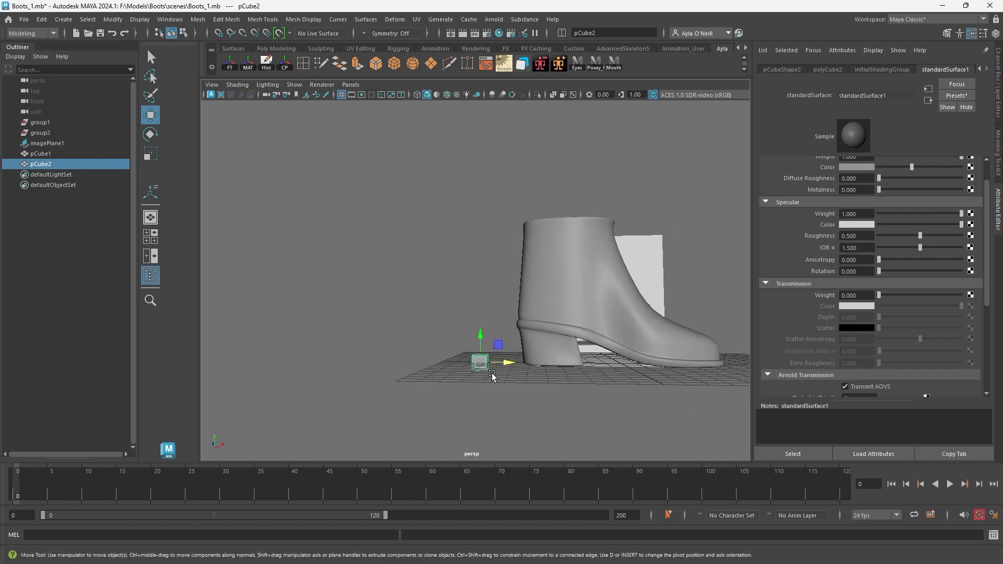
Scale the new cube into a tall, thin strip and raise it onto the ground level.
{"action": "key", "text": "r"}
{"action": "left_click_drag", "start_coordinate": [480, 338], "coordinate": [477, 261]}
{"action": "left_click_drag", "start_coordinate": [504, 363], "coordinate": [479, 297]}
{"action": "key", "text": "w"}
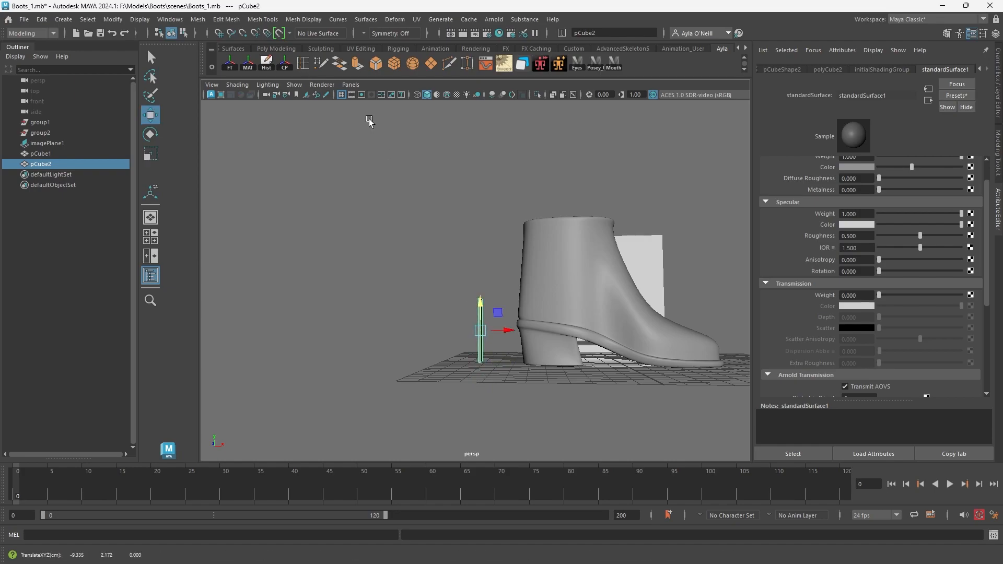
Insert two horizontal edge loops around the middle of the thin strip.
{"action": "left_click", "coordinate": [305, 65]}
{"action": "scroll", "coordinate": [470, 366], "scroll_direction": "up", "scroll_amount": 4}
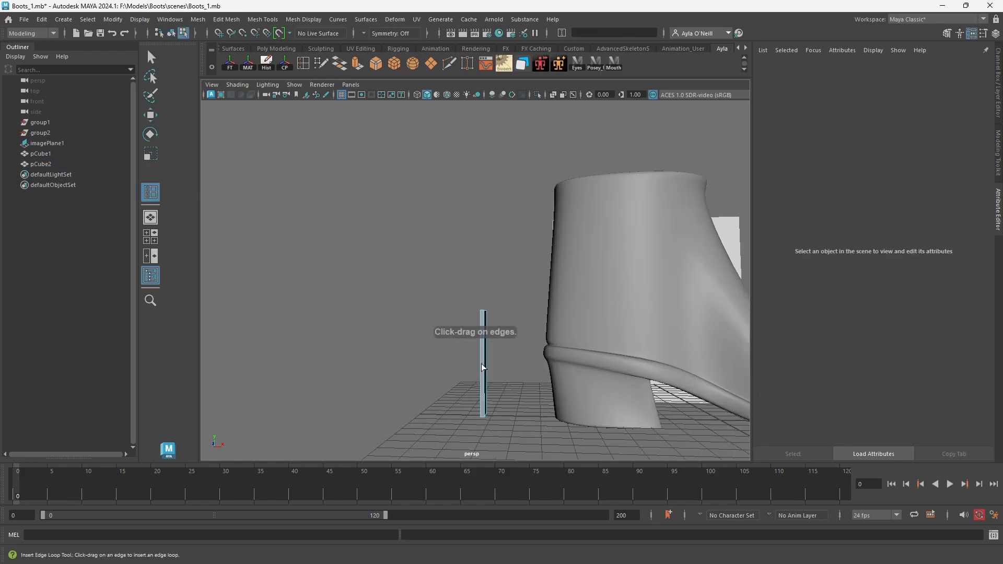
{"action": "left_click", "coordinate": [484, 375]}
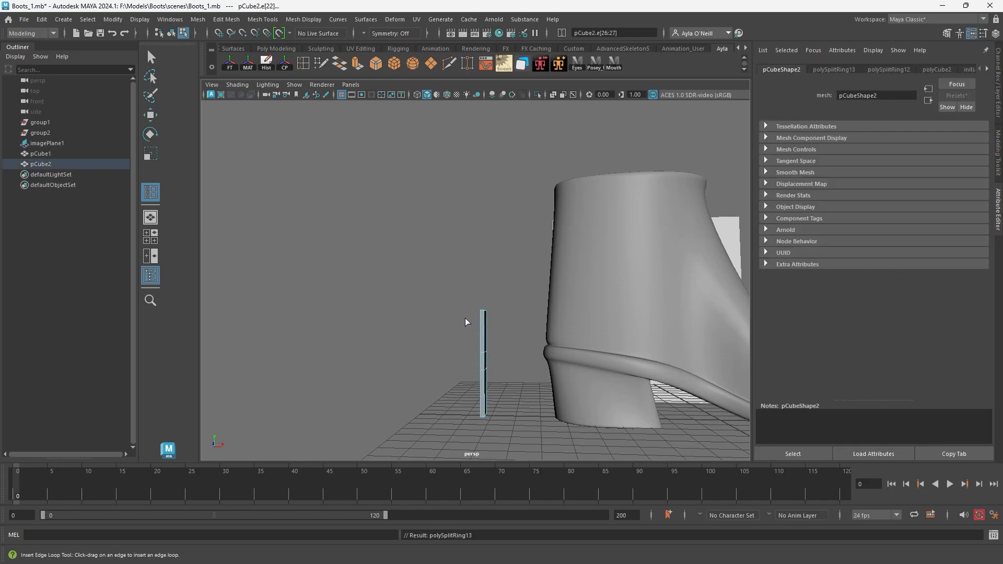
Move the thin strip's top vertices toward the boot to bend its upper section.
{"action": "left_click", "coordinate": [151, 115]}
{"action": "right_click_drag", "start_coordinate": [481, 315], "coordinate": [452, 284]}
{"action": "left_click_drag", "start_coordinate": [448, 278], "coordinate": [544, 372]}
{"action": "key", "text": "e"}
{"action": "key", "text": "ctrl+z"}
{"action": "key", "text": "ctrl+z"}
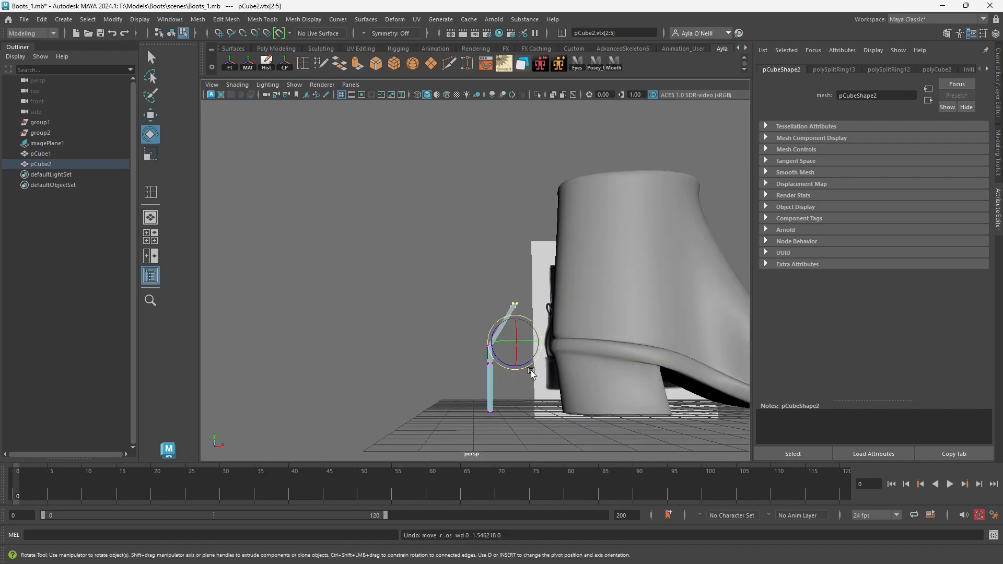
{"action": "left_click_drag", "start_coordinate": [527, 331], "coordinate": [525, 339], "text": "alt"}
{"action": "right_click_drag", "start_coordinate": [514, 313], "coordinate": [506, 307]}
{"action": "scroll", "coordinate": [510, 328], "scroll_direction": "up", "scroll_amount": 5}
Reposition the strip's top end face and raise its upper edge loop to shape the bend.
{"action": "left_click", "coordinate": [553, 369]}
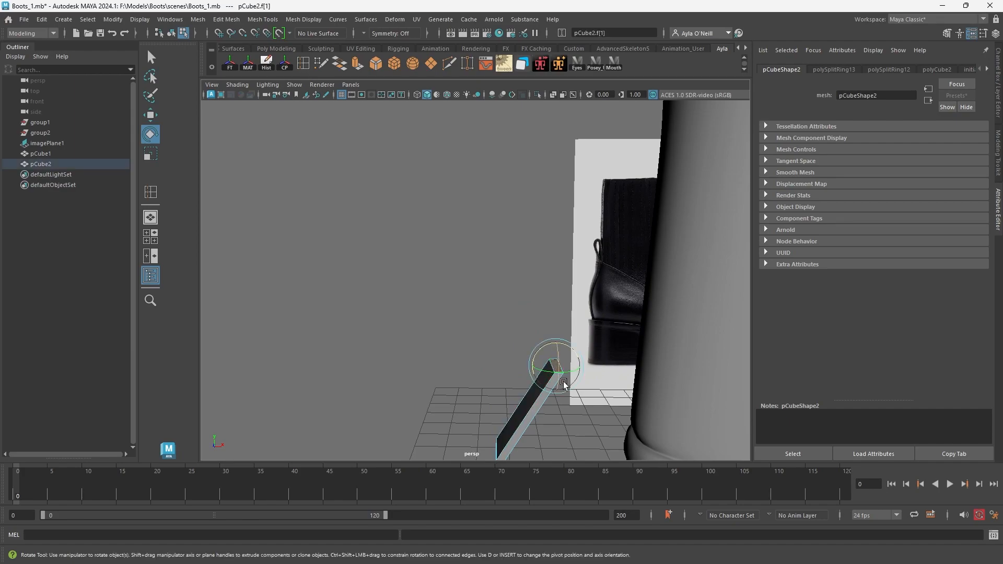
{"action": "left_click_drag", "start_coordinate": [574, 377], "coordinate": [506, 265], "text": "alt"}
{"action": "key", "text": "w"}
{"action": "left_click_drag", "start_coordinate": [504, 190], "coordinate": [515, 228]}
{"action": "left_click_drag", "start_coordinate": [423, 269], "coordinate": [459, 298]}
{"action": "right_click_drag", "start_coordinate": [445, 280], "coordinate": [438, 255]}
{"action": "left_click_drag", "start_coordinate": [438, 293], "coordinate": [475, 282], "text": "alt"}
{"action": "key", "text": "e"}
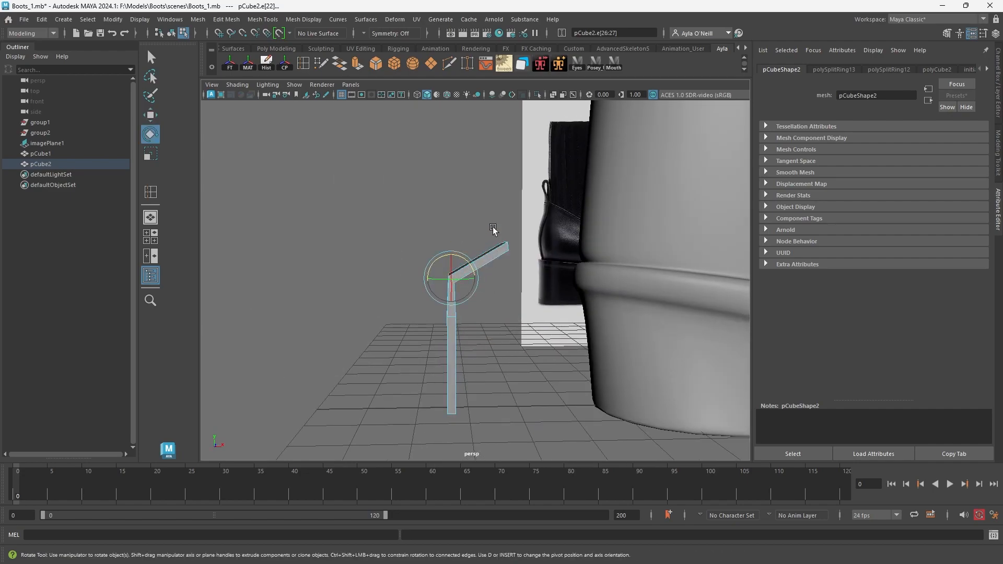
Lower the strip's free end and shift its upper edge loop toward the boot to form a hook.
{"action": "left_click", "coordinate": [510, 248]}
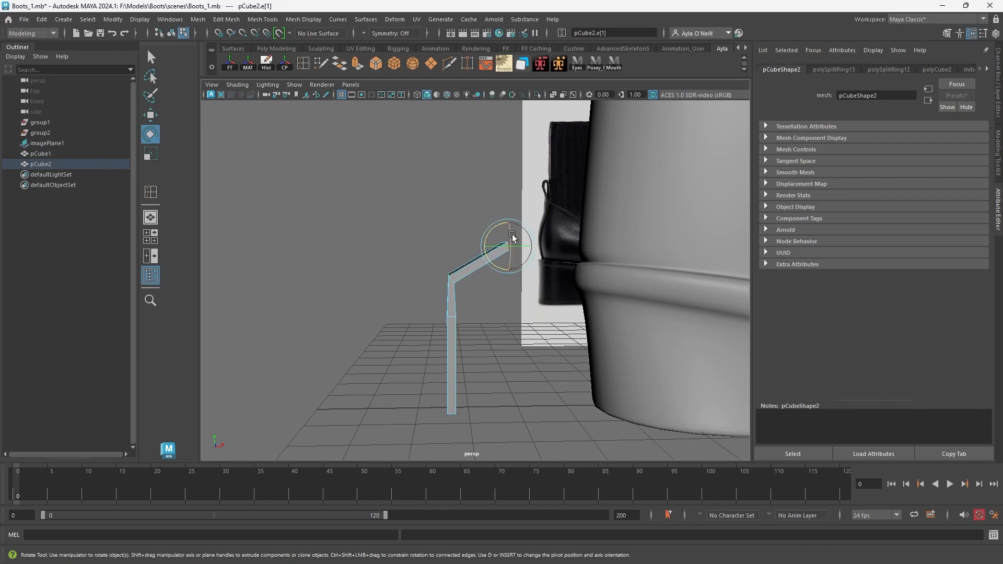
{"action": "key", "text": "w"}
{"action": "left_click_drag", "start_coordinate": [509, 229], "coordinate": [487, 279]}
{"action": "key", "text": "ctrl+z"}
{"action": "right_click_drag", "start_coordinate": [493, 275], "coordinate": [471, 256]}
{"action": "left_click_drag", "start_coordinate": [471, 240], "coordinate": [521, 282]}
{"action": "left_click_drag", "start_coordinate": [488, 242], "coordinate": [485, 303]}
{"action": "mouse_move", "coordinate": [396, 264]}
{"action": "left_mouse_down"}
{"action": "mouse_move", "coordinate": [457, 316]}
{"action": "mouse_move", "coordinate": [477, 299]}
{"action": "left_mouse_up"}
{"action": "key", "text": "e"}
{"action": "key", "text": "w"}
{"action": "left_click_drag", "start_coordinate": [519, 352], "coordinate": [489, 290]}
{"action": "left_click_drag", "start_coordinate": [414, 266], "coordinate": [477, 292]}
{"action": "key", "text": "e"}
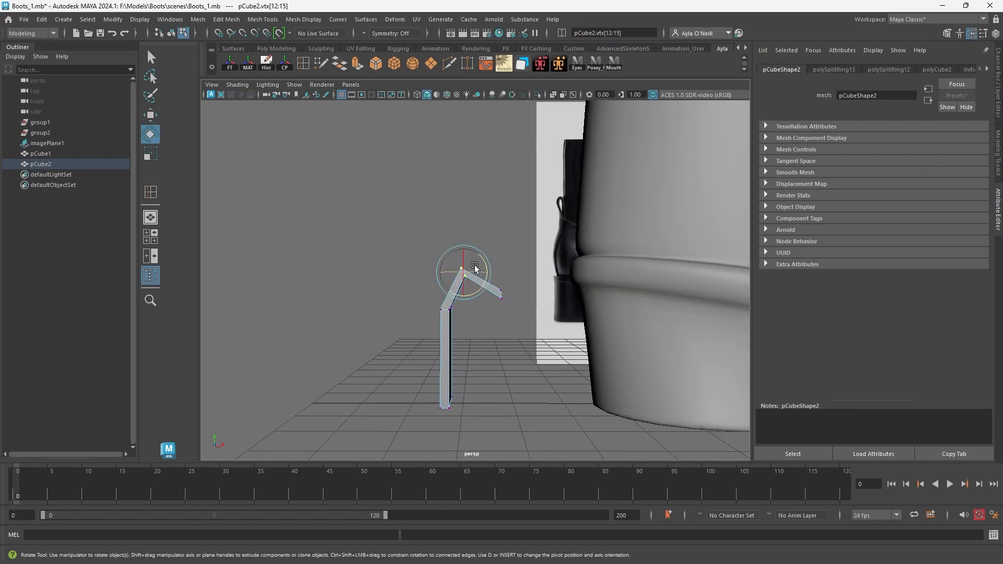
Move the vertices at the hook's peak and free end downward to flatten the fold.
{"action": "left_click_drag", "start_coordinate": [486, 256], "coordinate": [493, 272]}
{"action": "key", "text": "w"}
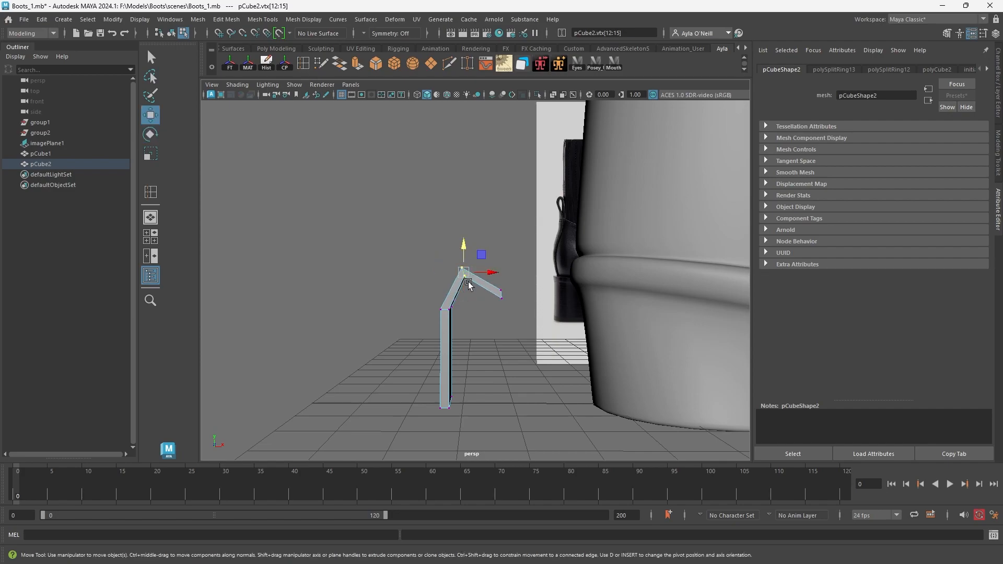
{"action": "left_click_drag", "start_coordinate": [465, 257], "coordinate": [467, 274]}
{"action": "left_click_drag", "start_coordinate": [532, 337], "coordinate": [502, 311]}
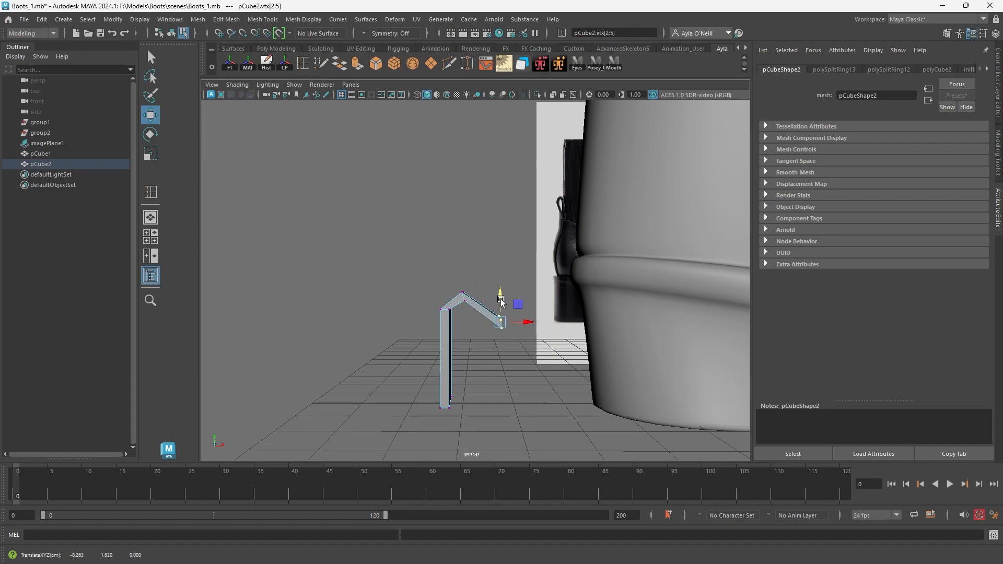
{"action": "key", "text": "e"}
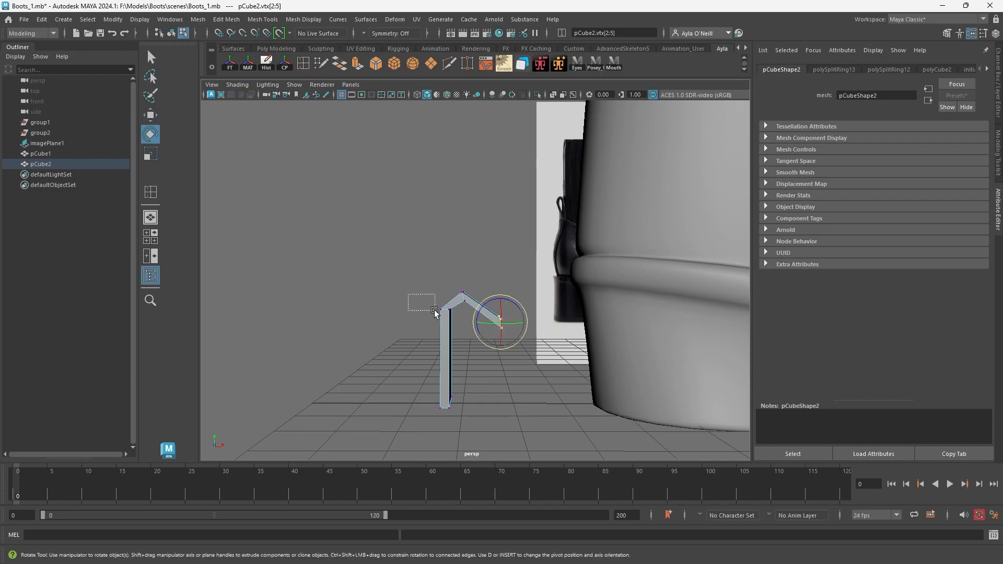
{"action": "left_click_drag", "start_coordinate": [456, 317], "coordinate": [455, 317]}
Move the end face of the hook's short leg down to lengthen that leg.
{"action": "left_click_drag", "start_coordinate": [541, 365], "coordinate": [488, 282]}
{"action": "left_click_drag", "start_coordinate": [495, 332], "coordinate": [471, 329], "text": "alt"}
{"action": "left_click", "coordinate": [472, 282]}
{"action": "right_click_drag", "start_coordinate": [472, 313], "coordinate": [476, 312]}
{"action": "left_click", "coordinate": [476, 317]}
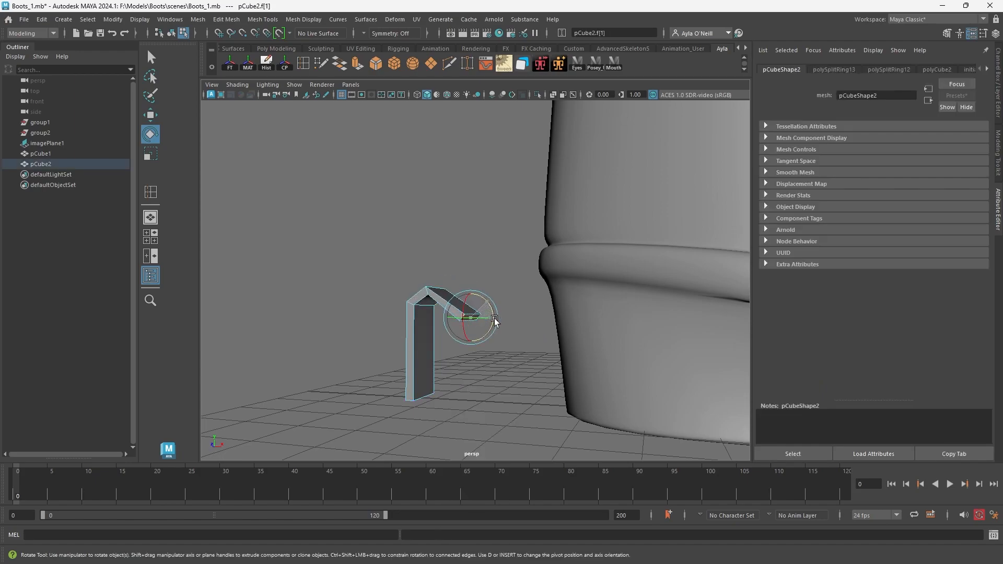
{"action": "key", "text": "w"}
{"action": "left_click_drag", "start_coordinate": [470, 293], "coordinate": [471, 338]}
{"action": "left_click_drag", "start_coordinate": [441, 307], "coordinate": [455, 290], "text": "alt"}
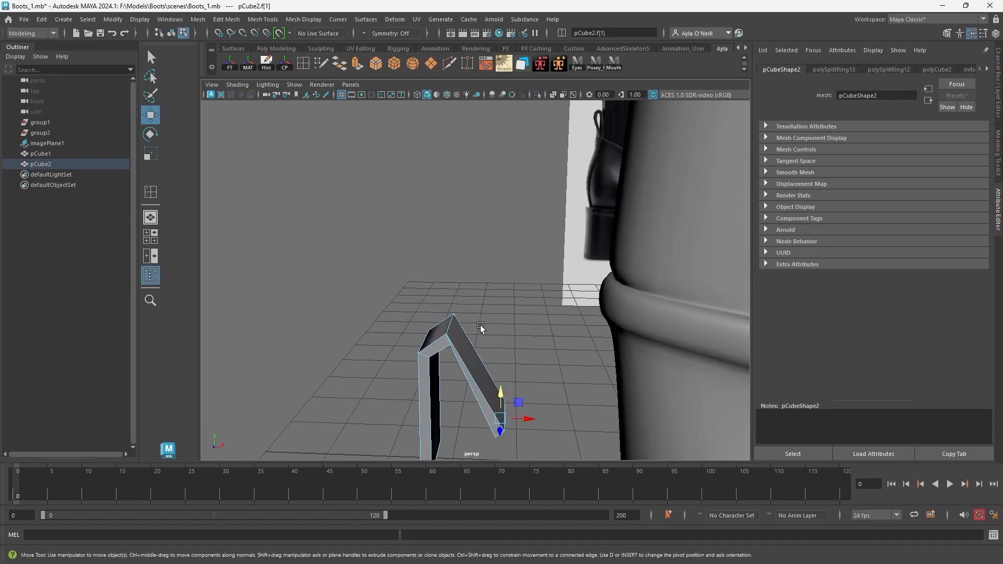
Rotate the edge loop at the hook's peak to align the fold.
{"action": "right_click_drag", "start_coordinate": [451, 279], "coordinate": [445, 254]}
{"action": "double_click", "coordinate": [454, 324]}
{"action": "key", "text": "e"}
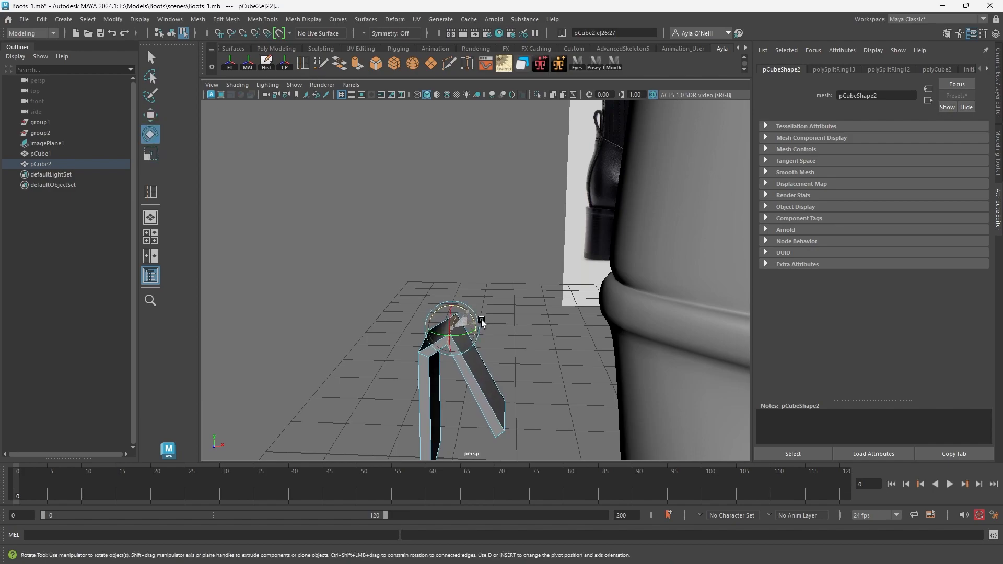
{"action": "left_click_drag", "start_coordinate": [493, 417], "coordinate": [487, 385], "text": "alt"}
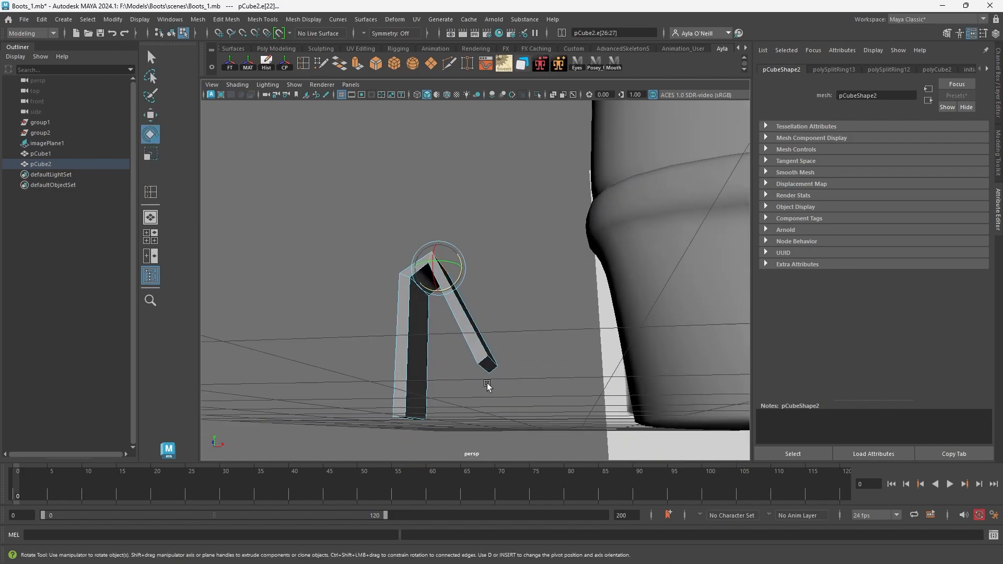
{"action": "right_click_drag", "start_coordinate": [489, 278], "coordinate": [487, 308]}
Level the short leg's end face and bring the lower ends of both legs together into a narrow loop.
{"action": "left_click", "coordinate": [489, 372]}
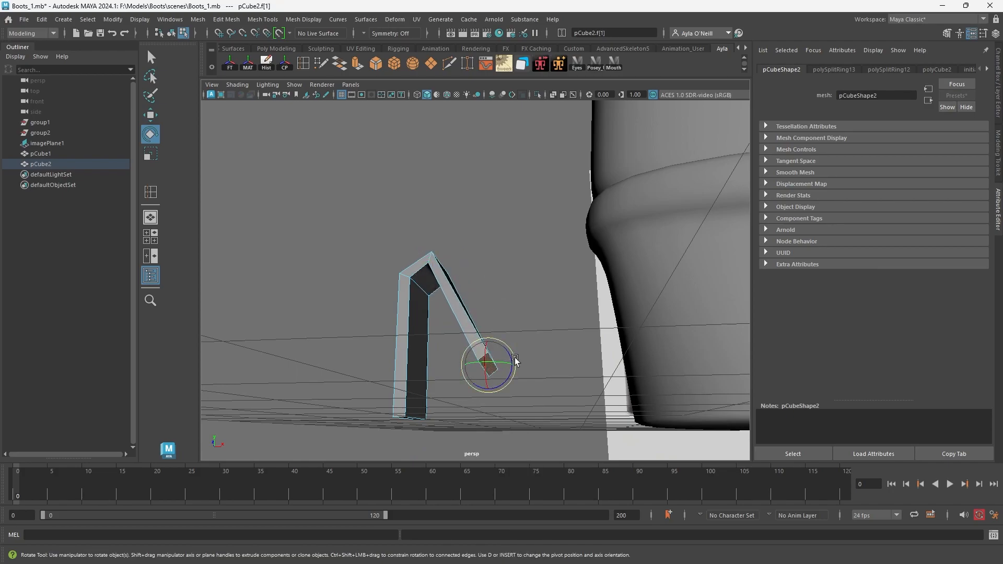
{"action": "left_click_drag", "start_coordinate": [514, 360], "coordinate": [454, 357], "text": "alt"}
{"action": "key", "text": "w"}
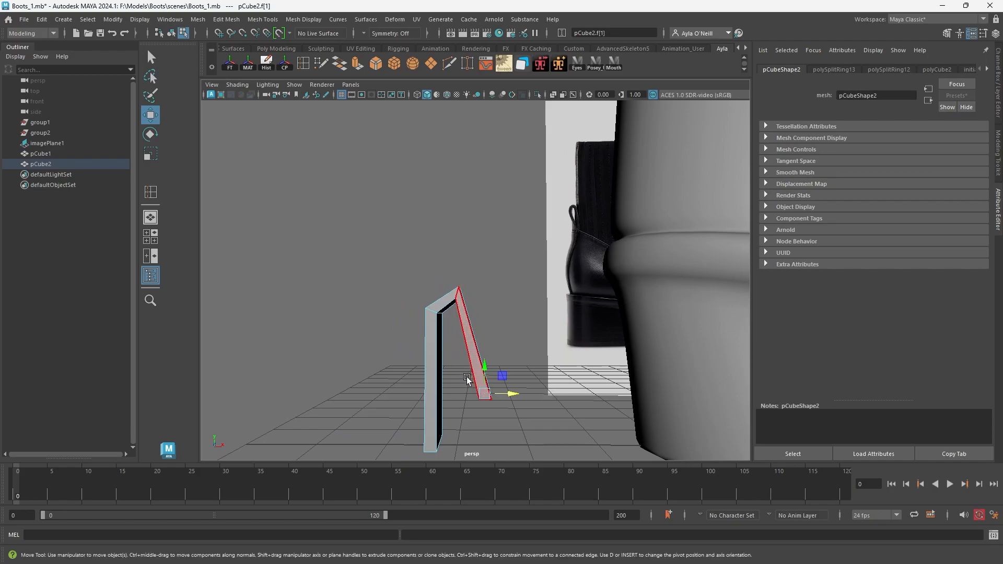
{"action": "left_click_drag", "start_coordinate": [440, 432], "coordinate": [436, 385], "text": "alt"}
{"action": "left_click", "coordinate": [425, 354]}
{"action": "middle_click_drag", "start_coordinate": [424, 354], "coordinate": [483, 320]}
{"action": "left_click_drag", "start_coordinate": [481, 342], "coordinate": [501, 356], "text": "alt"}
Smooth-preview the pull tab and insert four edge loops to tighten its shape.
{"action": "key", "text": "3"}
{"action": "left_click", "coordinate": [302, 65]}
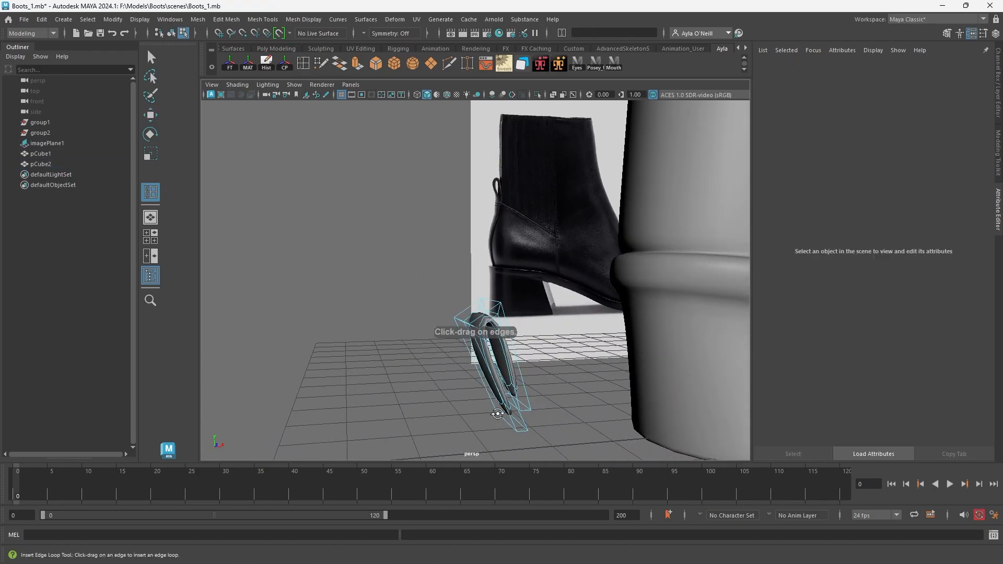
{"action": "left_click_drag", "start_coordinate": [495, 414], "coordinate": [596, 340], "text": "alt"}
{"action": "left_click", "coordinate": [578, 303]}
{"action": "left_click", "coordinate": [531, 306]}
{"action": "left_click_drag", "start_coordinate": [531, 306], "coordinate": [448, 318], "text": "alt"}
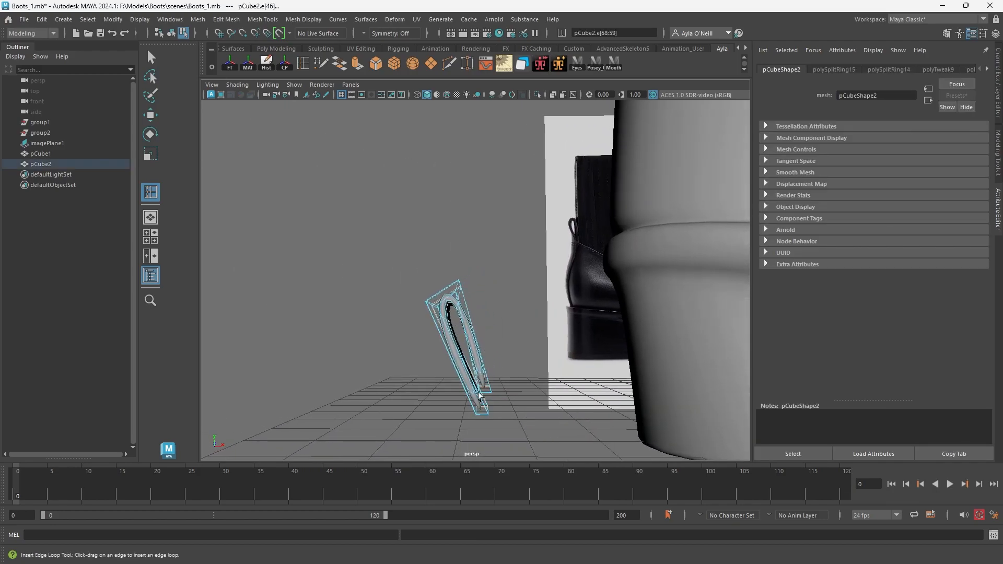
{"action": "left_click_drag", "start_coordinate": [480, 396], "coordinate": [519, 381], "text": "alt"}
{"action": "left_click", "coordinate": [523, 395]}
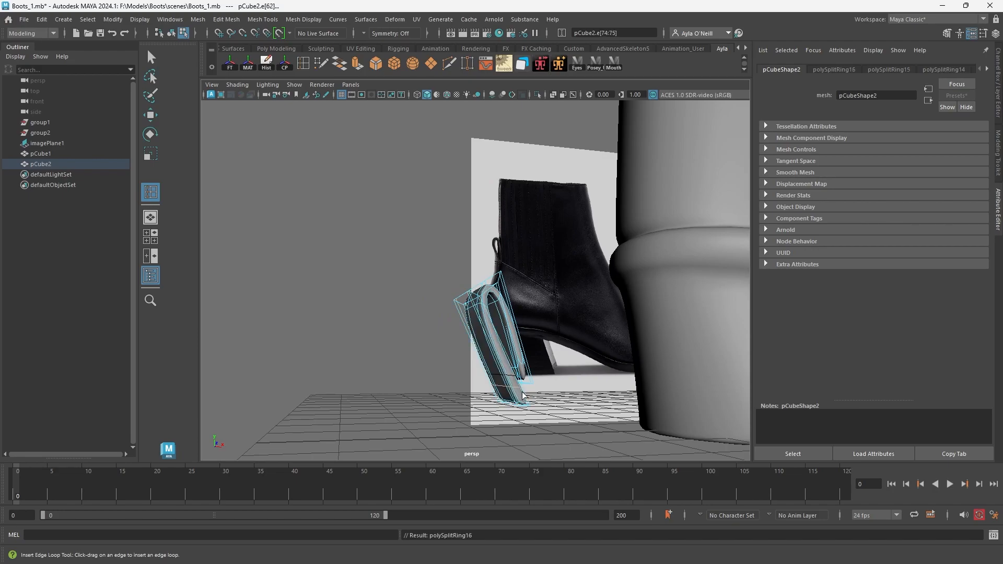
{"action": "left_click", "coordinate": [525, 365]}
{"action": "left_click_drag", "start_coordinate": [526, 365], "coordinate": [486, 418], "text": "alt"}
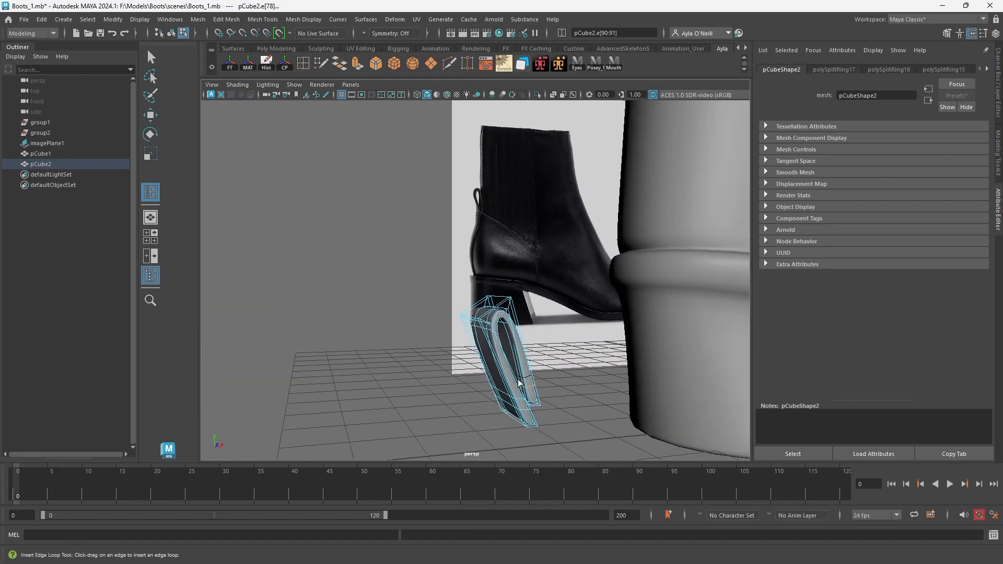
Move the whole pull tab up and against the back of the boot shaft.
{"action": "left_click", "coordinate": [151, 117]}
{"action": "left_click", "coordinate": [493, 361]}
{"action": "key", "text": "3"}
{"action": "right_click_drag", "start_coordinate": [497, 279], "coordinate": [547, 264]}
{"action": "scroll", "coordinate": [535, 355], "scroll_direction": "down", "scroll_amount": 3}
{"action": "left_click_drag", "start_coordinate": [535, 355], "coordinate": [497, 369], "text": "alt"}
{"action": "left_click_drag", "start_coordinate": [450, 273], "coordinate": [451, 108]}
{"action": "middle_click_drag", "start_coordinate": [520, 191], "coordinate": [539, 274], "text": "alt"}
{"action": "left_click_drag", "start_coordinate": [539, 274], "coordinate": [555, 250], "text": "alt"}
{"action": "left_click_drag", "start_coordinate": [500, 223], "coordinate": [570, 233]}
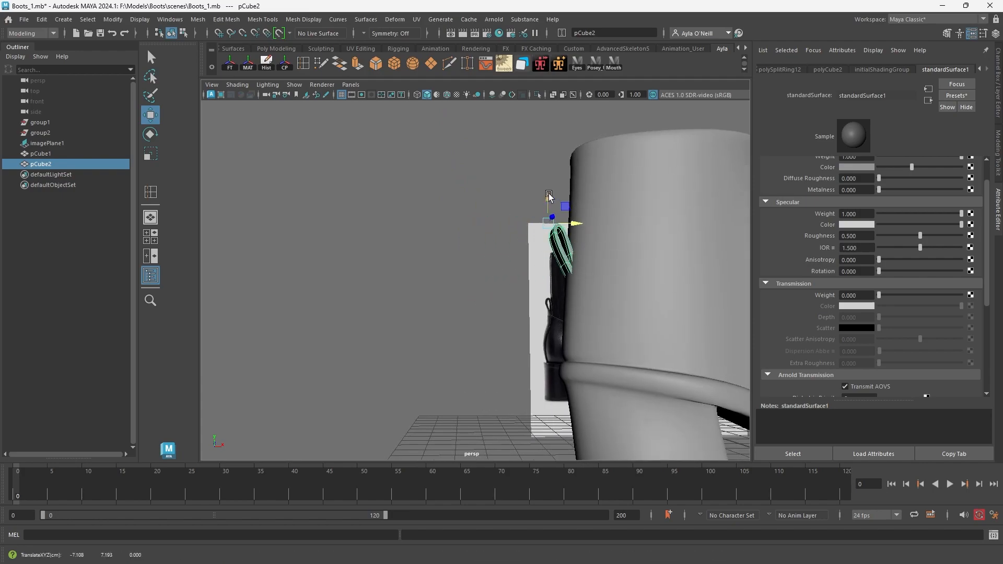
{"action": "left_click", "coordinate": [507, 259]}
{"action": "left_click_drag", "start_coordinate": [507, 260], "coordinate": [530, 291], "text": "alt"}
{"action": "left_click", "coordinate": [594, 284]}
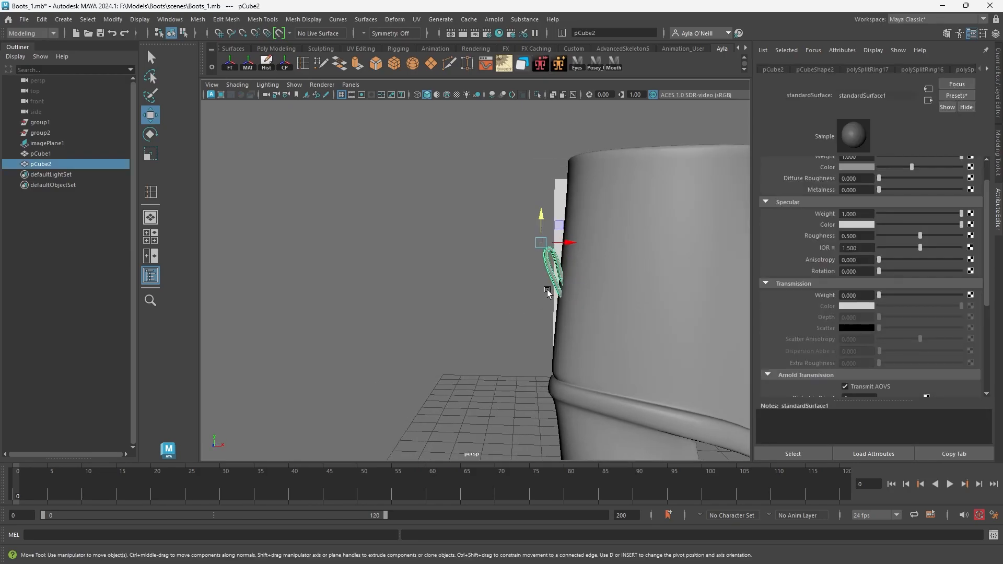
Place the pull tab's pivot at its lower end and rotate the tab about -7.5 degrees on Z to follow the shaft.
{"action": "key", "text": "d"}
{"action": "left_click_drag", "start_coordinate": [542, 218], "coordinate": [571, 273]}
{"action": "key", "text": "d"}
{"action": "key", "text": "e"}
{"action": "left_click_drag", "start_coordinate": [553, 284], "coordinate": [554, 287]}
{"action": "middle_click_drag", "start_coordinate": [571, 300], "coordinate": [507, 282], "text": "alt"}
{"action": "left_click_drag", "start_coordinate": [510, 268], "coordinate": [516, 272]}
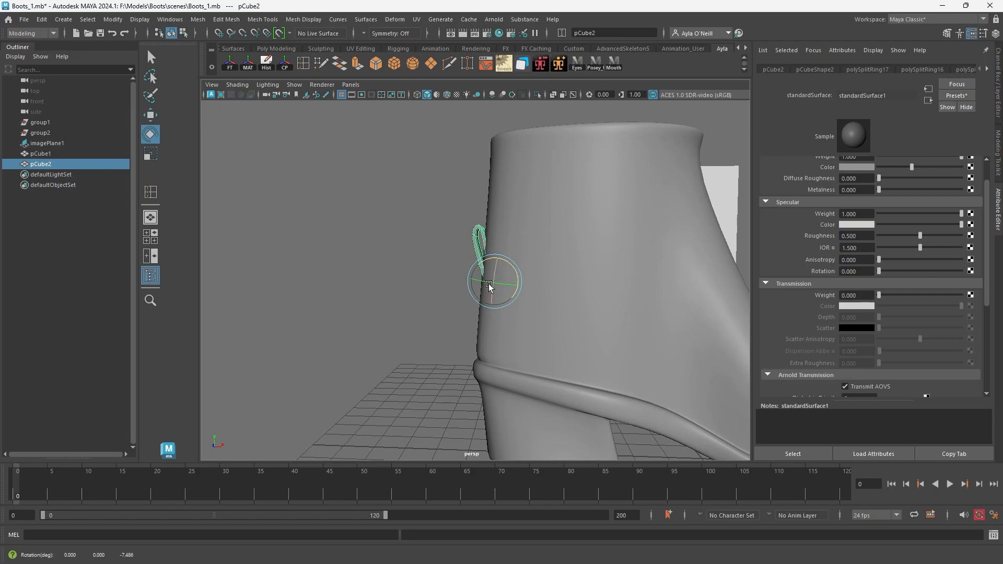
{"action": "scroll", "coordinate": [457, 303], "scroll_direction": "down", "scroll_amount": 4}
{"action": "left_click", "coordinate": [455, 305]}
{"action": "left_click_drag", "start_coordinate": [440, 332], "coordinate": [511, 343], "text": "alt"}
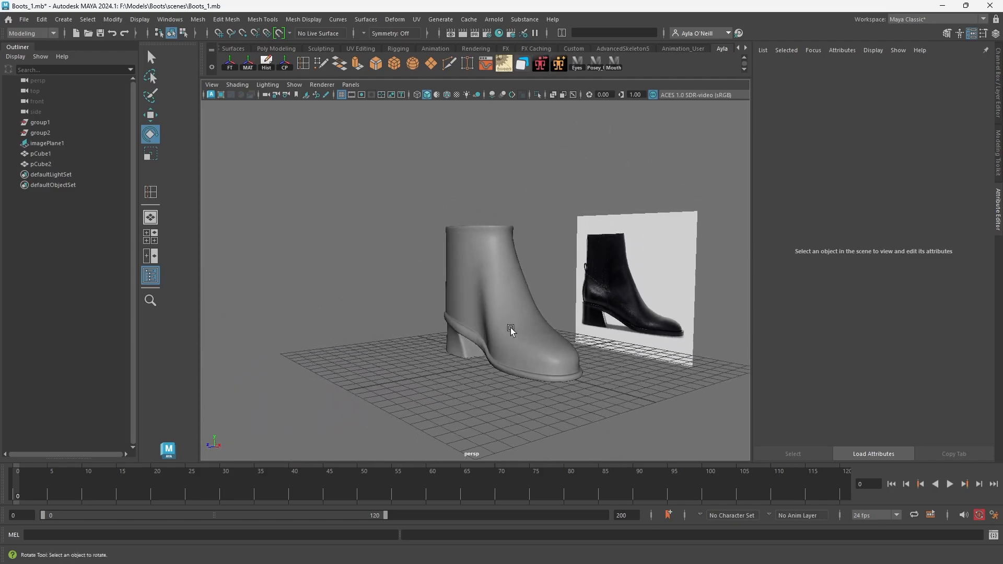
Turn off the boot's smooth preview, adjust the edge loop inside the shaft opening, and restore the smooth preview.
{"action": "left_click", "coordinate": [518, 306]}
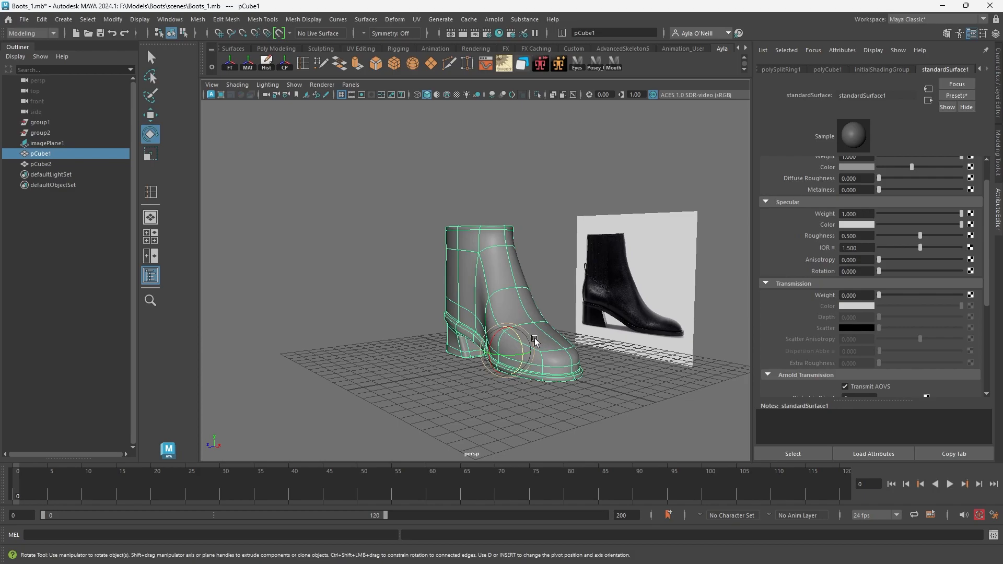
{"action": "key", "text": "1"}
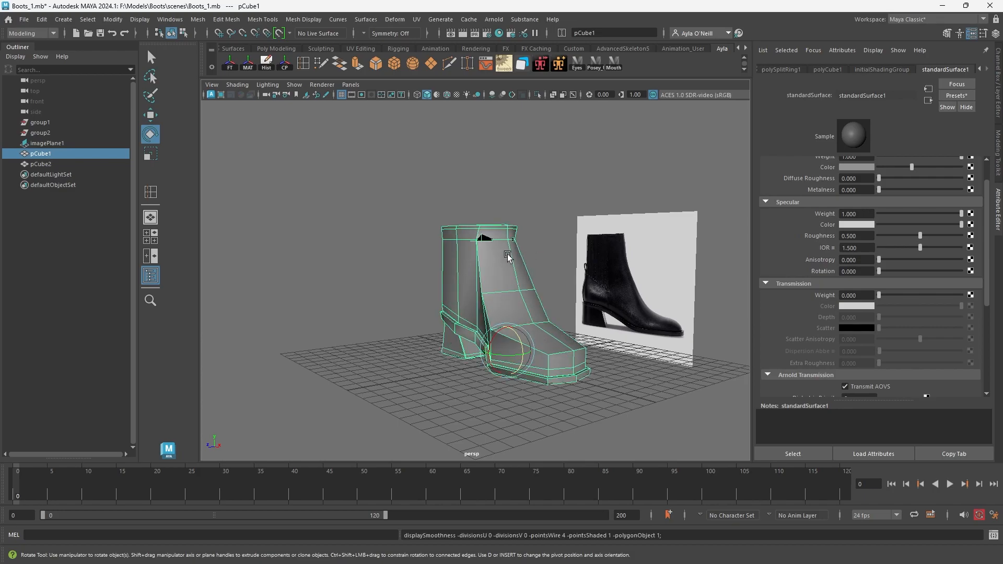
{"action": "right_click_drag", "start_coordinate": [509, 255], "coordinate": [596, 360], "text": "alt"}
{"action": "middle_click_drag", "start_coordinate": [481, 137], "coordinate": [477, 240], "text": "alt"}
{"action": "left_click_drag", "start_coordinate": [478, 239], "coordinate": [575, 280], "text": "alt"}
{"action": "middle_click_drag", "start_coordinate": [575, 279], "coordinate": [520, 240], "text": "alt"}
{"action": "left_click_drag", "start_coordinate": [520, 239], "coordinate": [468, 243], "text": "alt"}
{"action": "right_click_drag", "start_coordinate": [451, 239], "coordinate": [447, 214]}
{"action": "left_click", "coordinate": [440, 242]}
{"action": "left_click_drag", "start_coordinate": [441, 241], "coordinate": [504, 289], "text": "alt"}
{"action": "key", "text": "r"}
{"action": "key", "text": "3"}
{"action": "scroll", "coordinate": [552, 314], "scroll_direction": "down", "scroll_amount": 5}
{"action": "left_click_drag", "start_coordinate": [546, 335], "coordinate": [534, 338], "text": "alt"}
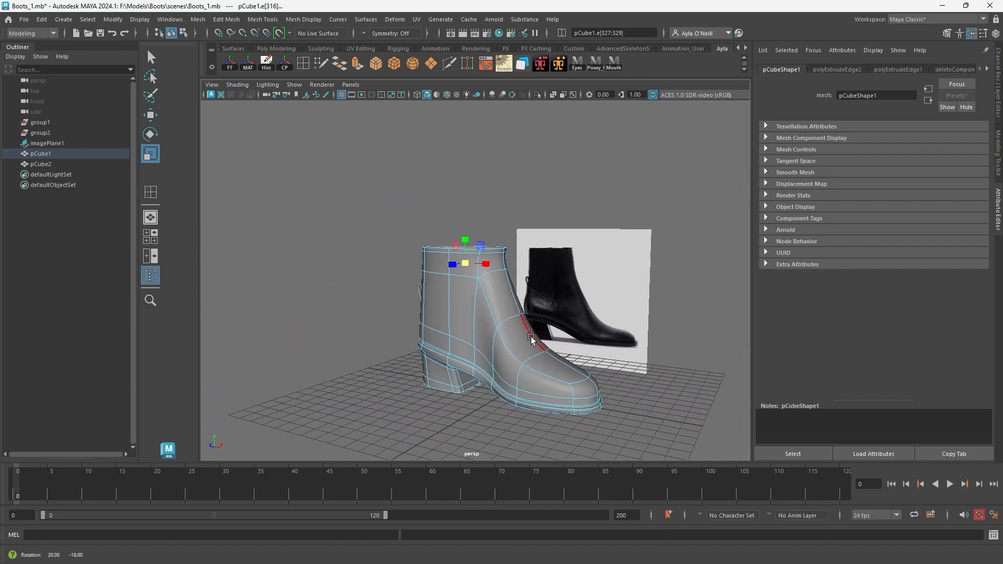
{"action": "right_click_drag", "start_coordinate": [490, 328], "coordinate": [532, 263]}
{"action": "left_click", "coordinate": [509, 203]}
{"action": "left_click_drag", "start_coordinate": [531, 267], "coordinate": [493, 305], "text": "alt"}
Apply the Smooth mesh operation to the boot body with one division.
{"action": "left_click", "coordinate": [494, 298]}
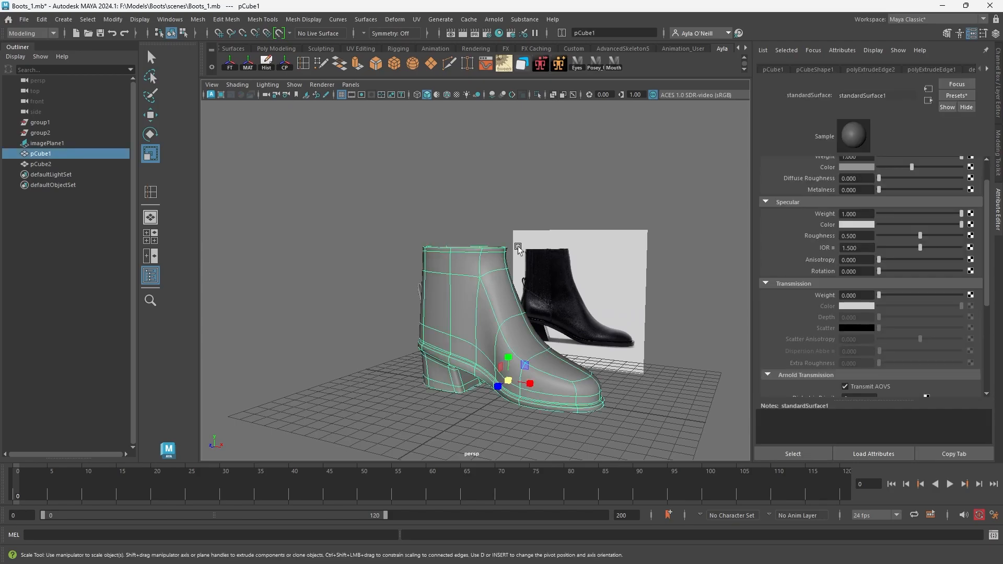
{"action": "left_click", "coordinate": [525, 211]}
{"action": "left_click", "coordinate": [505, 308]}
{"action": "left_click", "coordinate": [40, 164], "text": "shift"}
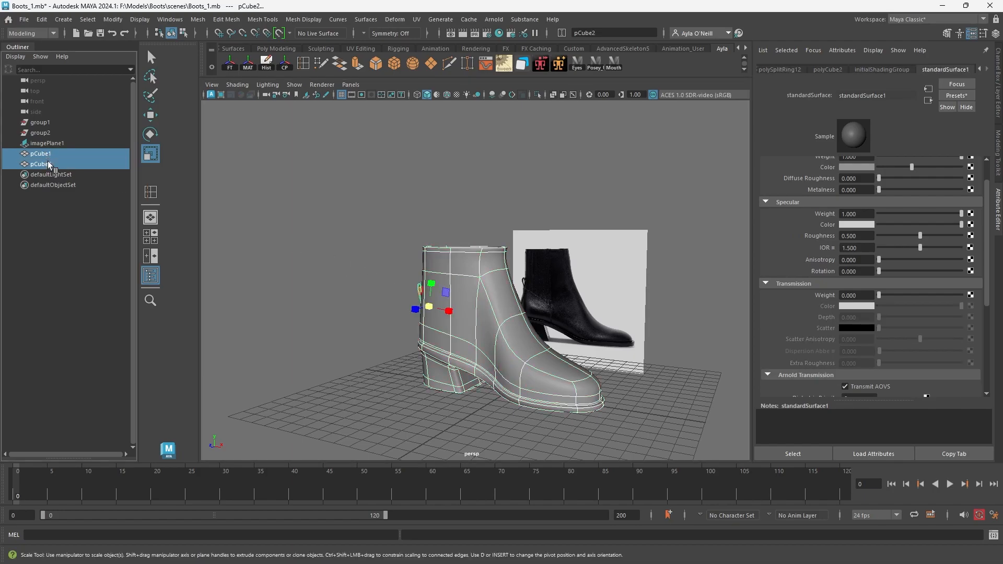
{"action": "left_click", "coordinate": [460, 242]}
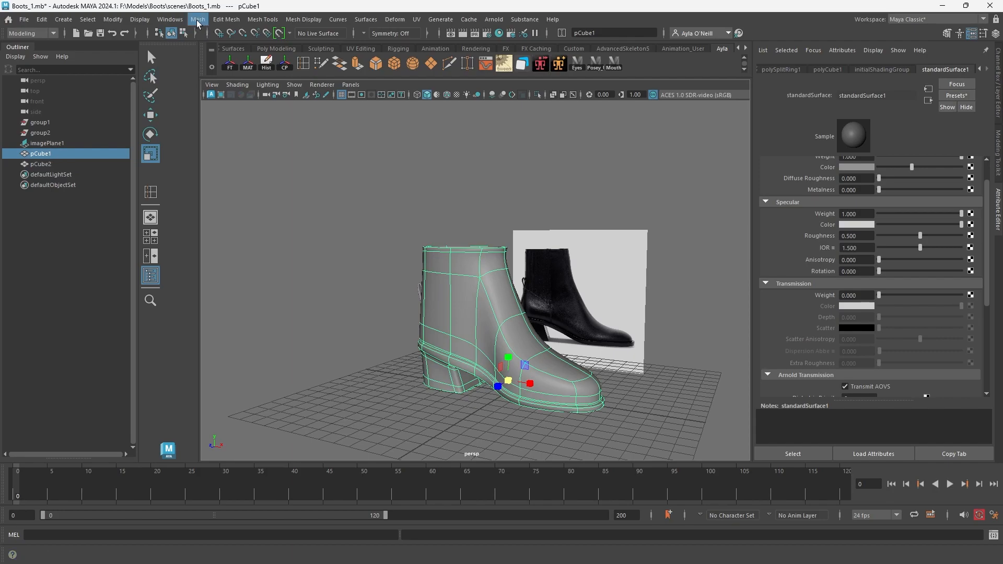
{"action": "left_click", "coordinate": [197, 20]}
{"action": "mouse_move", "coordinate": [222, 20]}
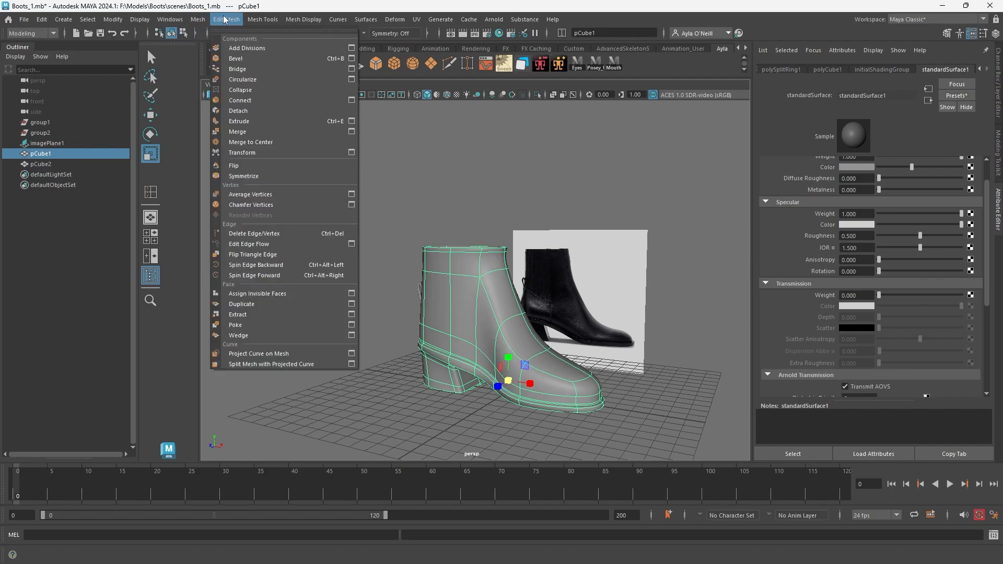
{"action": "mouse_move", "coordinate": [256, 23]}
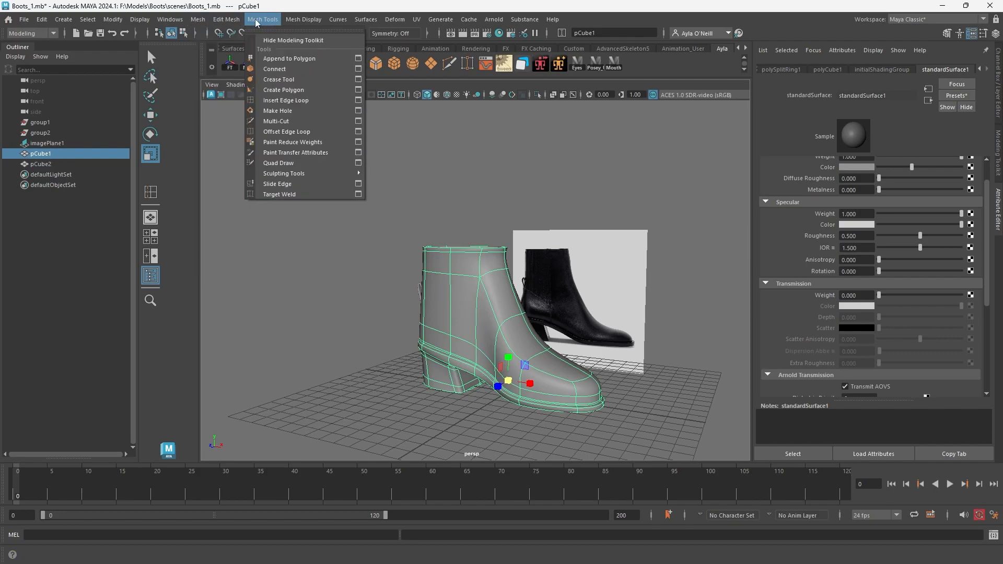
{"action": "mouse_move", "coordinate": [81, 24]}
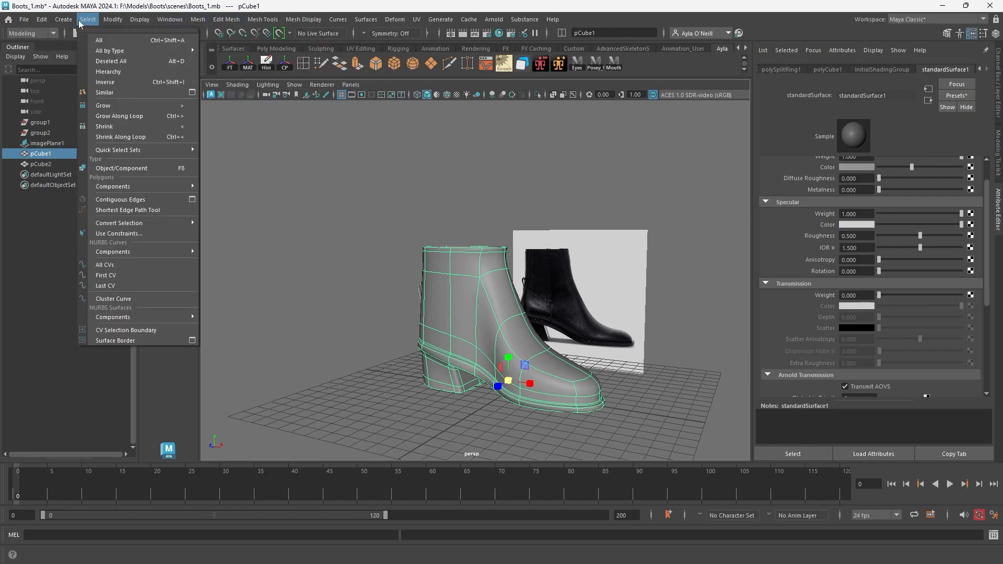
{"action": "mouse_move", "coordinate": [116, 21]}
{"action": "mouse_move", "coordinate": [184, 24]}
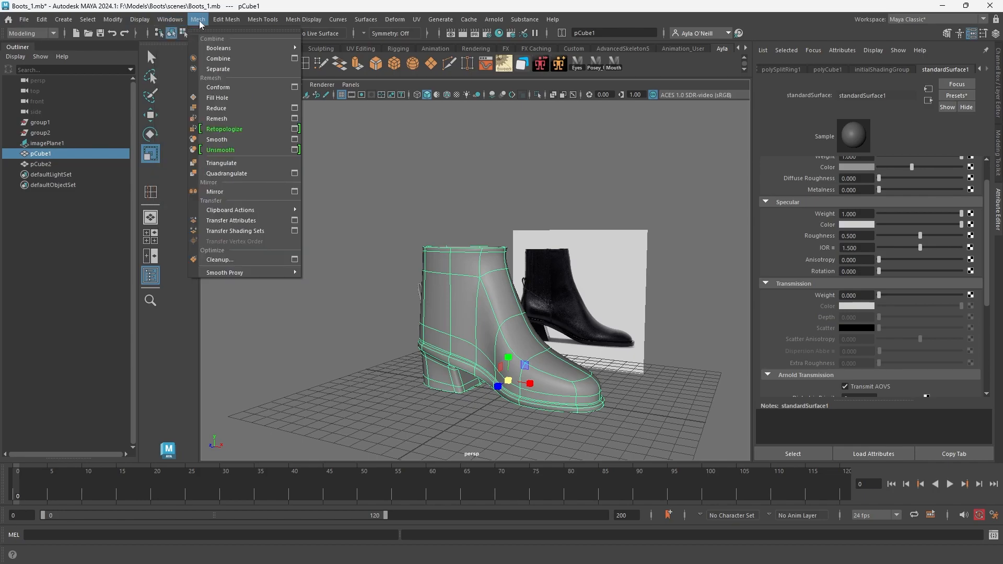
{"action": "left_click", "coordinate": [252, 140]}
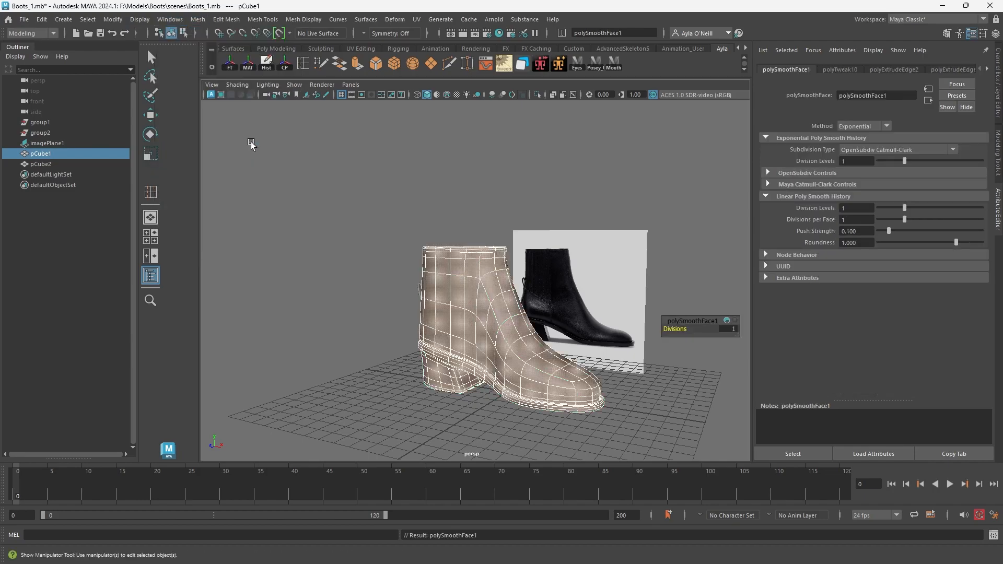
Check the smoothed boot and pull tab, and turn on smooth preview for the boot body.
{"action": "left_click_drag", "start_coordinate": [549, 331], "coordinate": [434, 307], "text": "alt"}
{"action": "left_click", "coordinate": [513, 275]}
{"action": "left_click", "coordinate": [514, 331]}
{"action": "left_click", "coordinate": [538, 321]}
{"action": "left_click", "coordinate": [444, 298]}
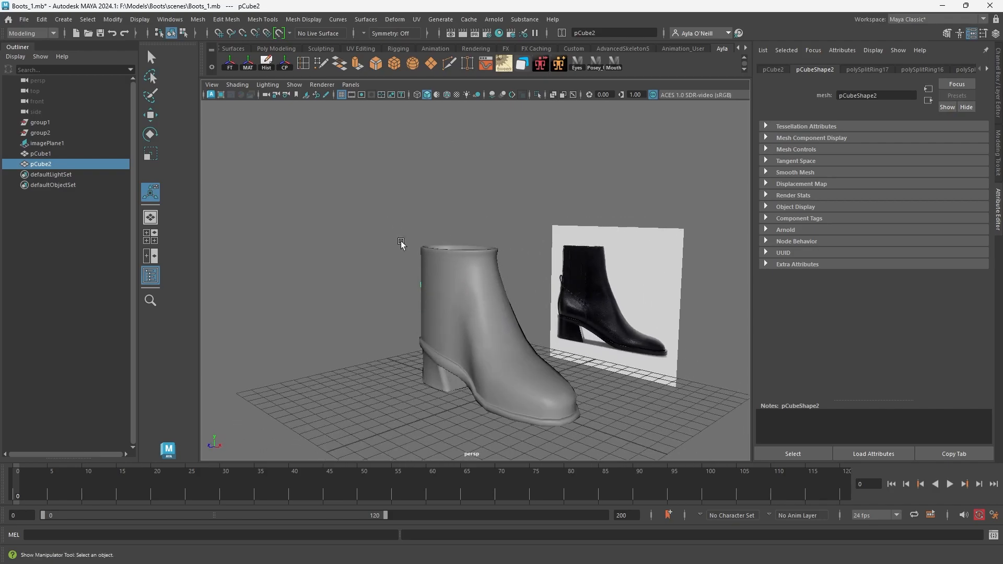
{"action": "left_click_drag", "start_coordinate": [397, 233], "coordinate": [436, 241], "text": "alt"}
{"action": "left_click", "coordinate": [436, 241]}
{"action": "left_click", "coordinate": [479, 307]}
{"action": "key", "text": "3"}
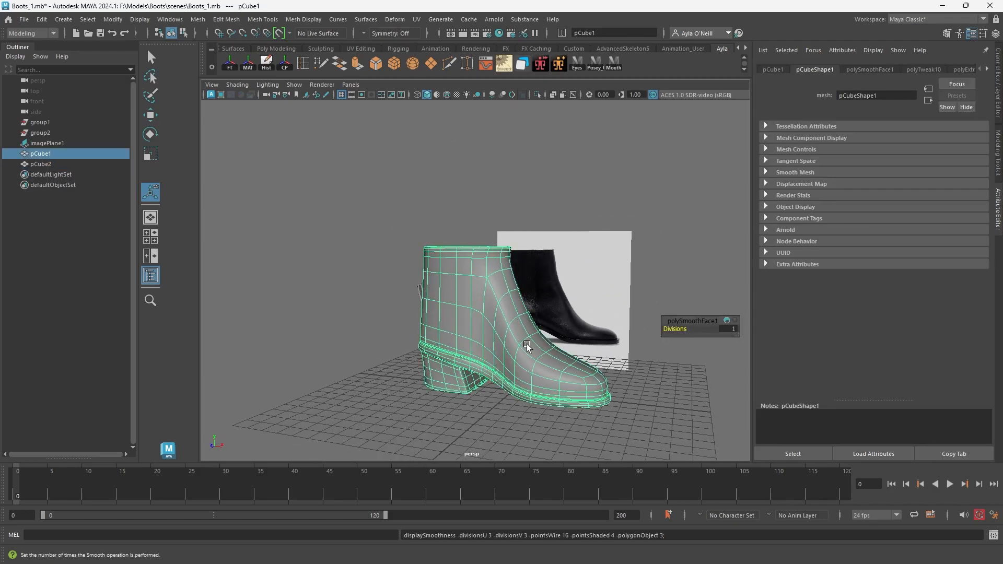
Undo the smooth preview and the Smooth operation on the boot body, returning to the low-polygon mesh.
{"action": "left_click", "coordinate": [481, 195]}
{"action": "left_click_drag", "start_coordinate": [481, 195], "coordinate": [522, 331], "text": "alt"}
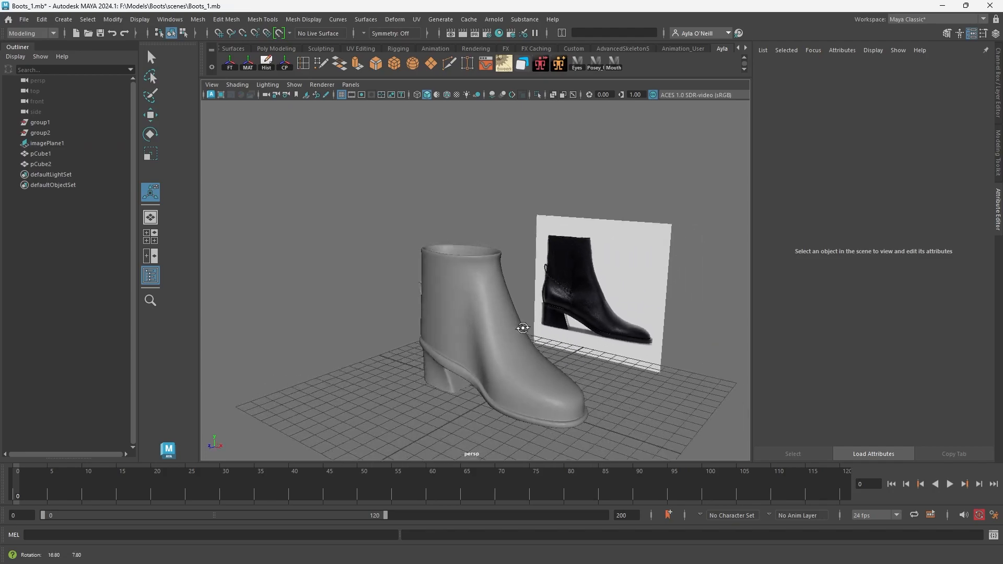
{"action": "left_click", "coordinate": [454, 332]}
{"action": "left_click_drag", "start_coordinate": [455, 331], "coordinate": [445, 303], "text": "alt"}
{"action": "key", "text": "ctrl+z"}
{"action": "key", "text": "ctrl+z"}
{"action": "key", "text": "ctrl+z"}
{"action": "key", "text": "ctrl+z"}
{"action": "key", "text": "ctrl+z"}
{"action": "key", "text": "ctrl+z"}
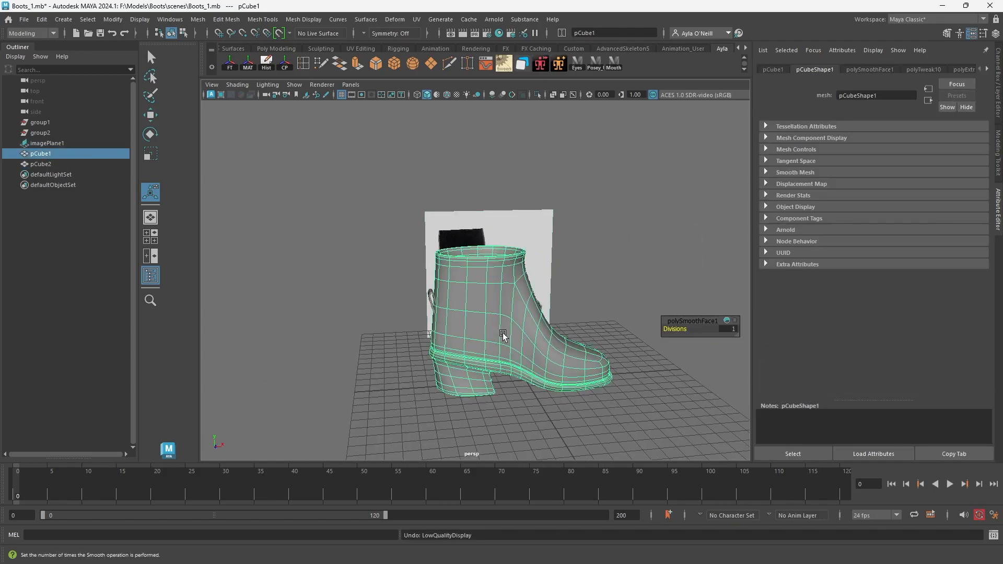
{"action": "key", "text": "ctrl+z"}
{"action": "key", "text": "ctrl+z"}
{"action": "key", "text": "ctrl+z"}
{"action": "left_click", "coordinate": [624, 237]}
{"action": "left_click", "coordinate": [513, 349]}
{"action": "left_click_drag", "start_coordinate": [513, 349], "coordinate": [398, 303], "text": "alt"}
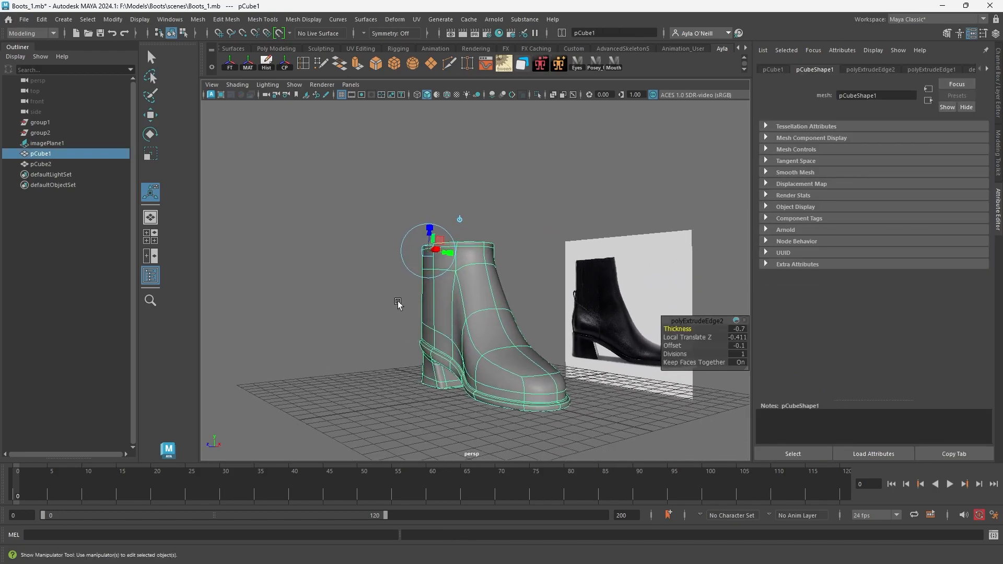
Group the boot body and the pull tab together and name the group Boot_L.
{"action": "left_click", "coordinate": [54, 164], "text": "ctrl"}
{"action": "left_click_drag", "start_coordinate": [601, 314], "coordinate": [622, 356], "text": "alt"}
{"action": "key", "text": "ctrl+g"}
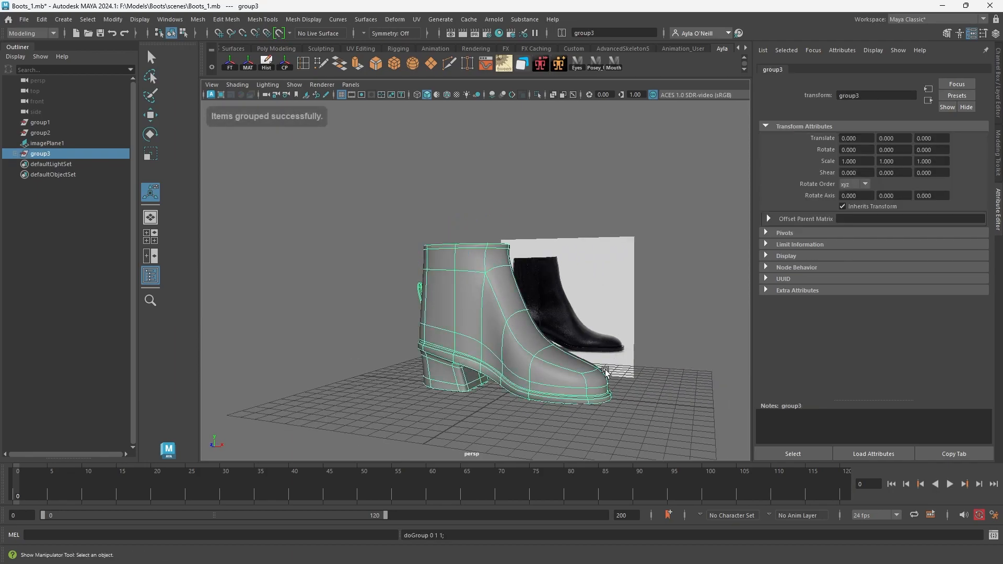
{"action": "double_click", "coordinate": [46, 154]}
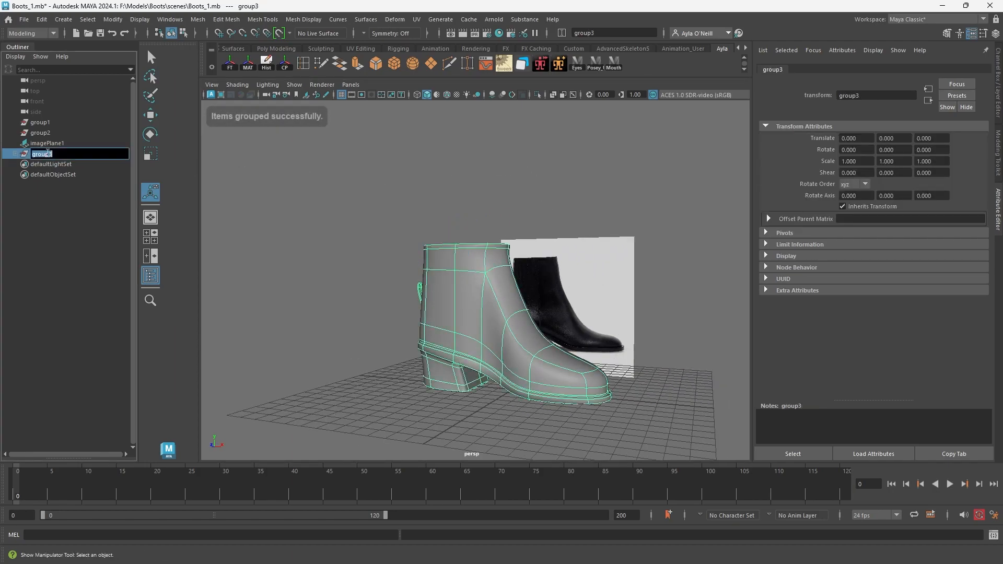
{"action": "type", "text": "s"}
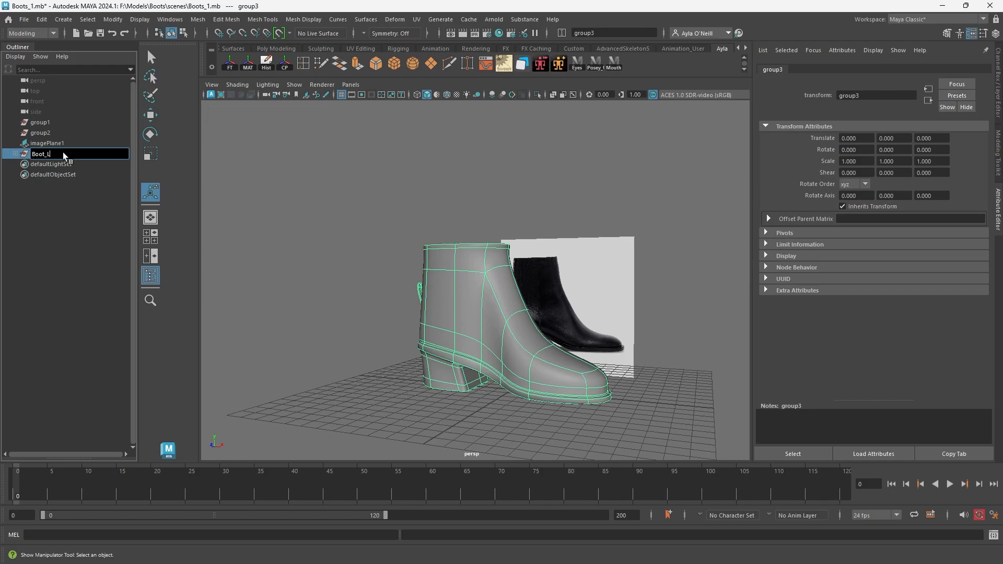
{"action": "type", "text": "oot_L"}
{"action": "key", "text": "Return"}
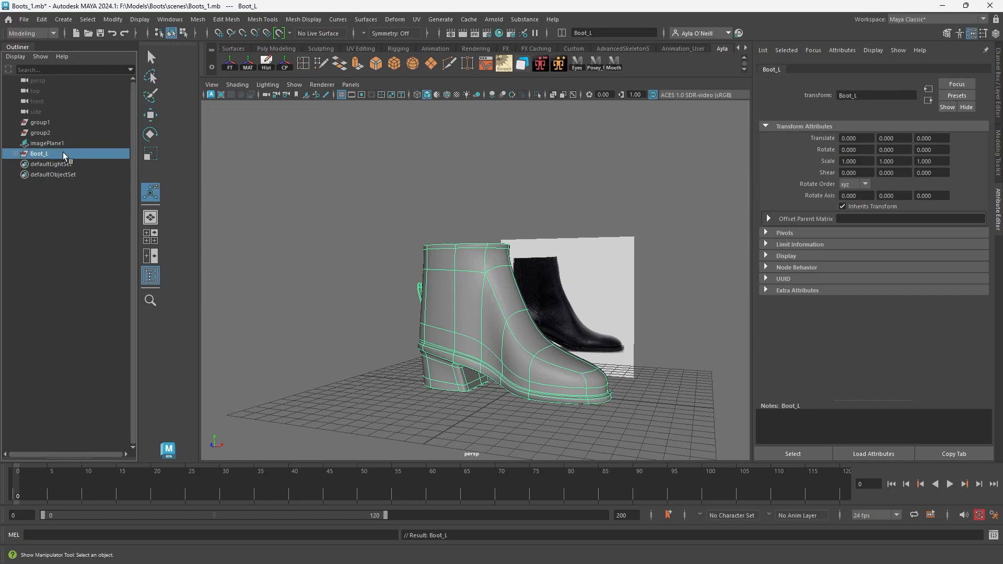
Delete the construction history of the Boot_L group and freeze its transformations.
{"action": "left_click", "coordinate": [266, 61]}
{"action": "left_click", "coordinate": [230, 63]}
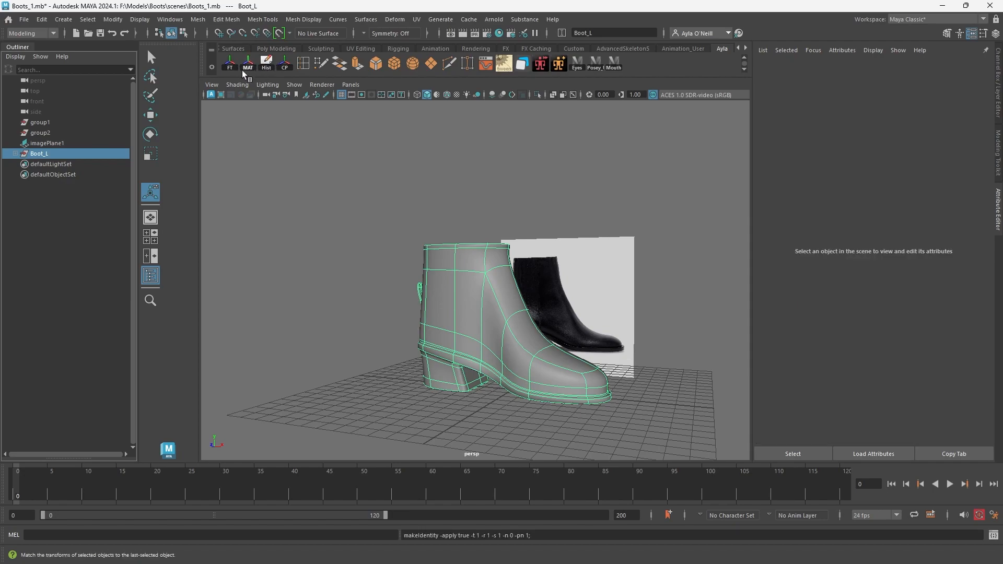
{"action": "left_click", "coordinate": [41, 19]}
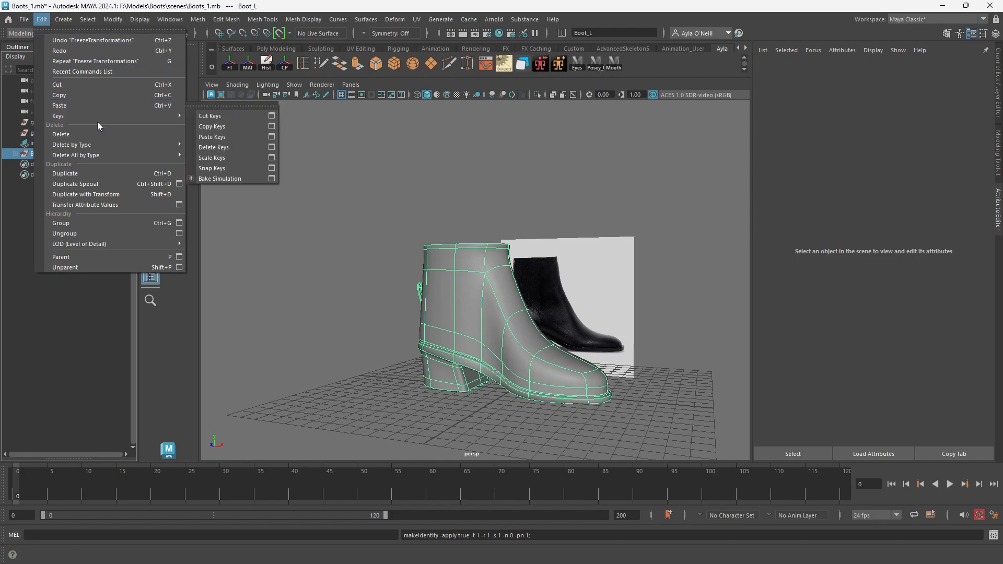
{"action": "mouse_move", "coordinate": [102, 144]}
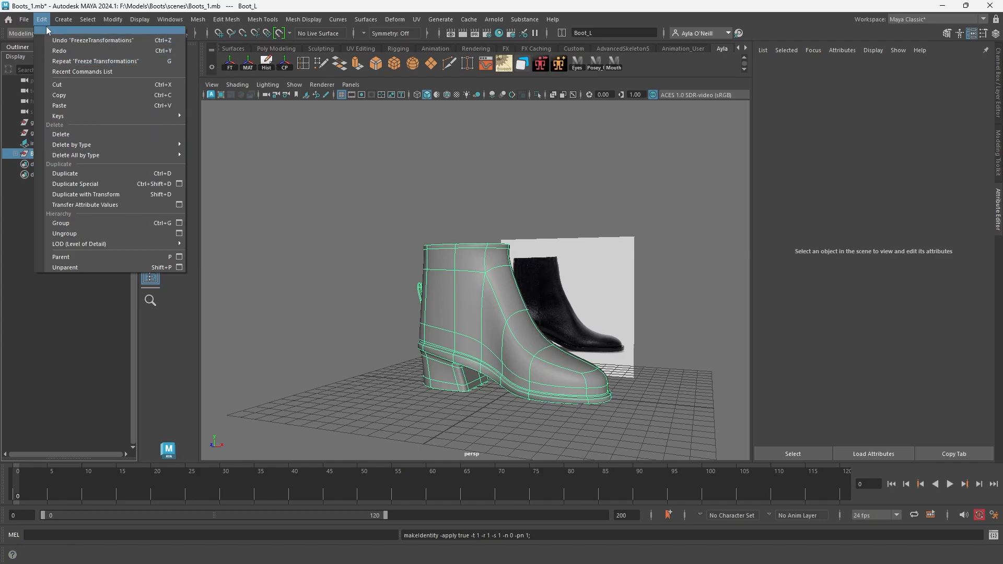
{"action": "left_click", "coordinate": [108, 21]}
{"action": "left_click", "coordinate": [538, 281]}
{"action": "left_click", "coordinate": [472, 284]}
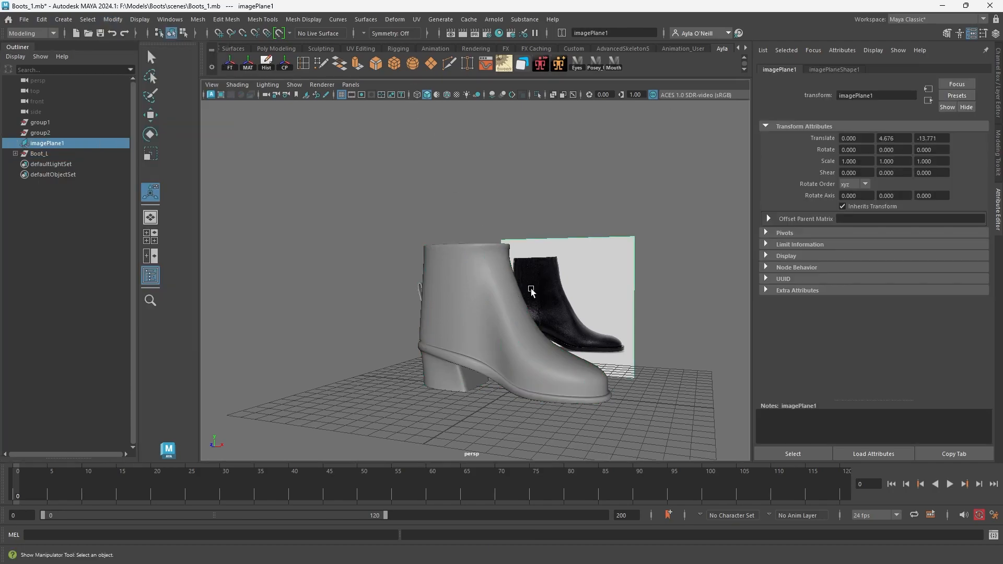
Show the Boot_L group's channel values and duplicate the group.
{"action": "left_click", "coordinate": [61, 154]}
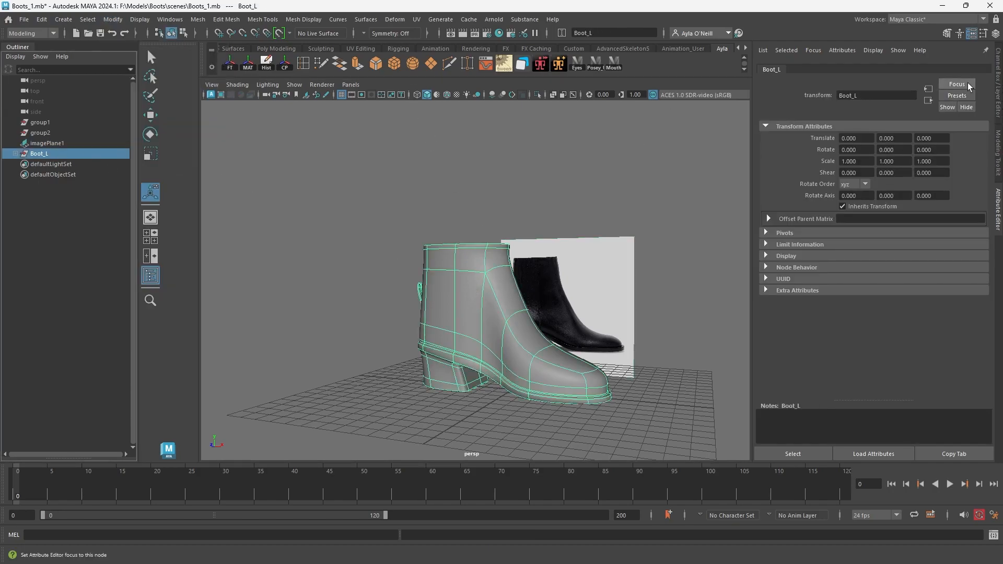
{"action": "left_click", "coordinate": [998, 88]}
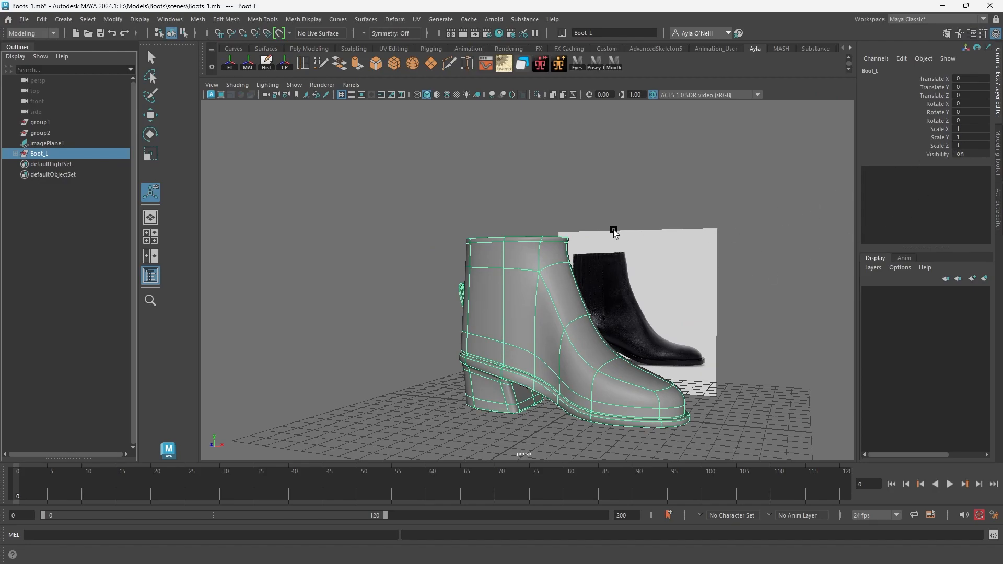
{"action": "left_click_drag", "start_coordinate": [579, 235], "coordinate": [574, 198], "text": "alt"}
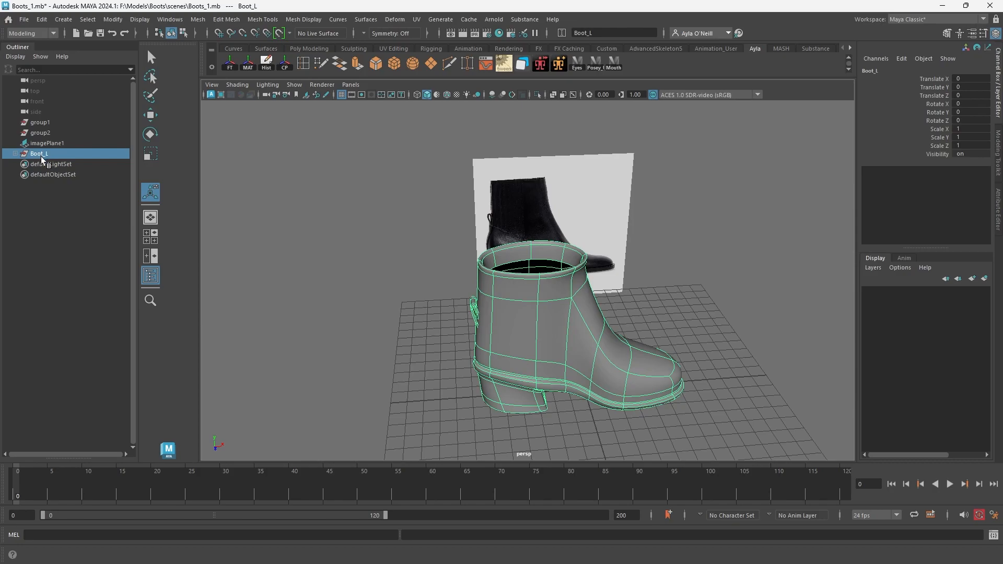
{"action": "key", "text": "ctrl+d"}
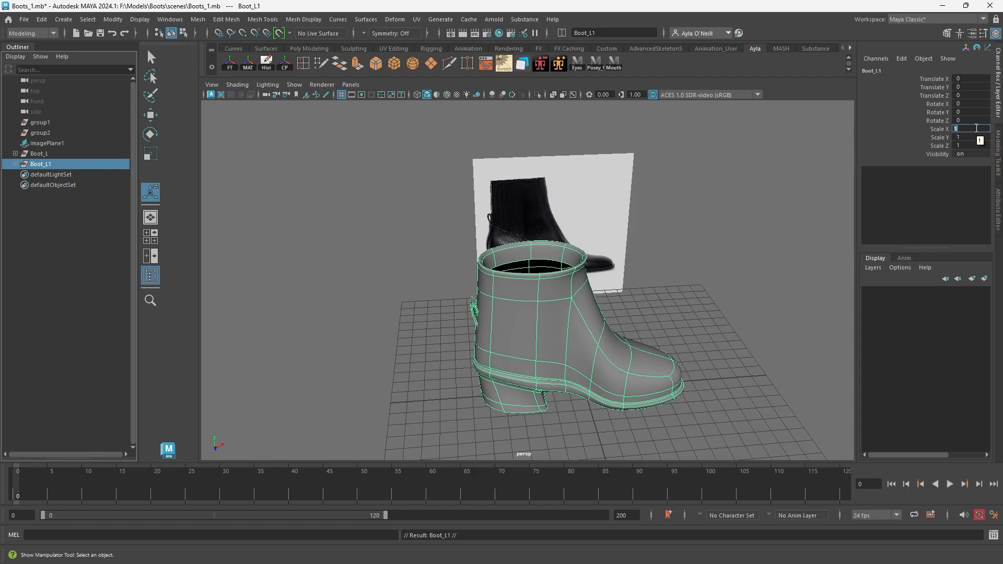
Mirror the duplicated boot group across its width by setting Scale Z to -1.
{"action": "key", "text": "Return"}
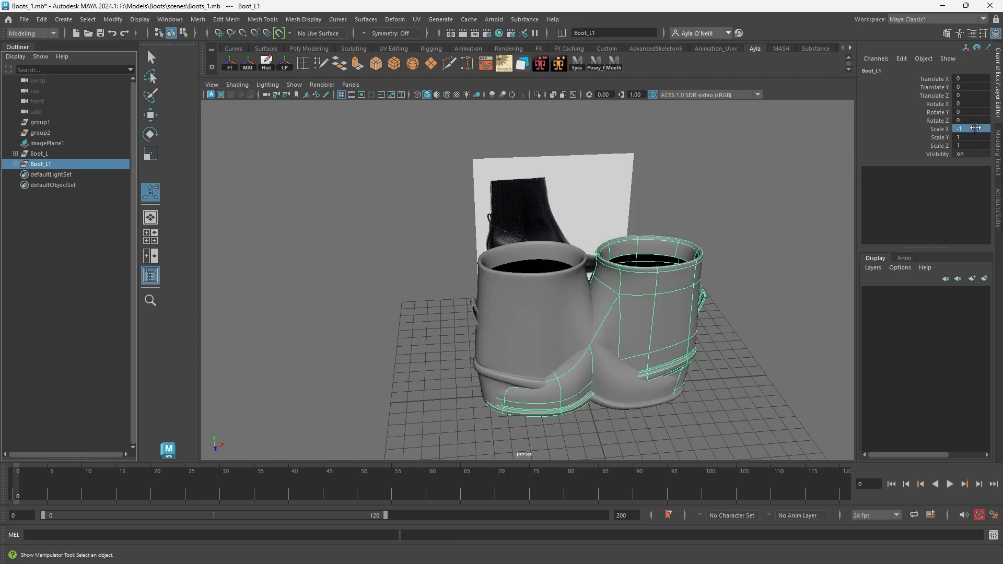
{"action": "key", "text": "ctrl+z"}
{"action": "double_click", "coordinate": [962, 146]}
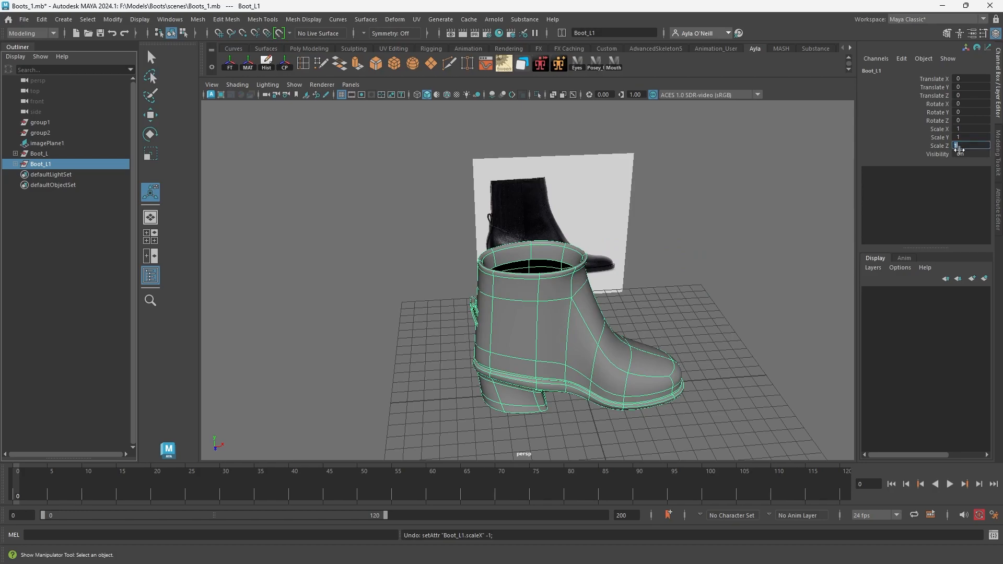
{"action": "type", "text": "-1"}
{"action": "key", "text": "Return"}
Move the mirrored boot group sideways so it stands beside the original as a pair.
{"action": "left_click_drag", "start_coordinate": [783, 248], "coordinate": [713, 302], "text": "alt"}
{"action": "key", "text": "w"}
{"action": "left_click_drag", "start_coordinate": [589, 307], "coordinate": [466, 283]}
{"action": "left_click", "coordinate": [477, 186]}
{"action": "scroll", "coordinate": [478, 187], "scroll_direction": "down", "scroll_amount": 5}
{"action": "left_click_drag", "start_coordinate": [525, 267], "coordinate": [509, 314], "text": "alt"}
{"action": "right_click_drag", "start_coordinate": [509, 315], "coordinate": [597, 372], "text": "alt"}
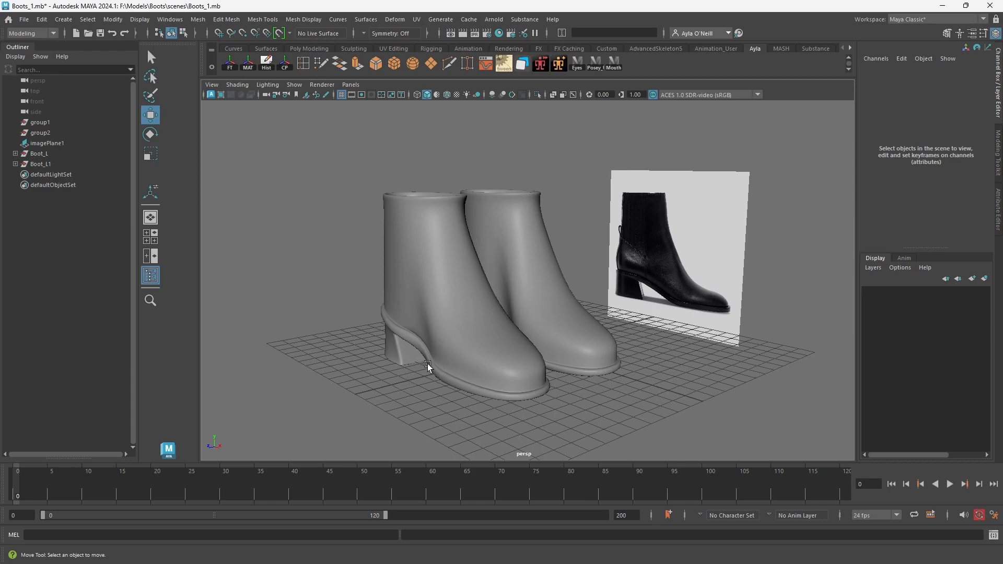
{"action": "scroll", "coordinate": [483, 368], "scroll_direction": "down", "scroll_amount": 3}
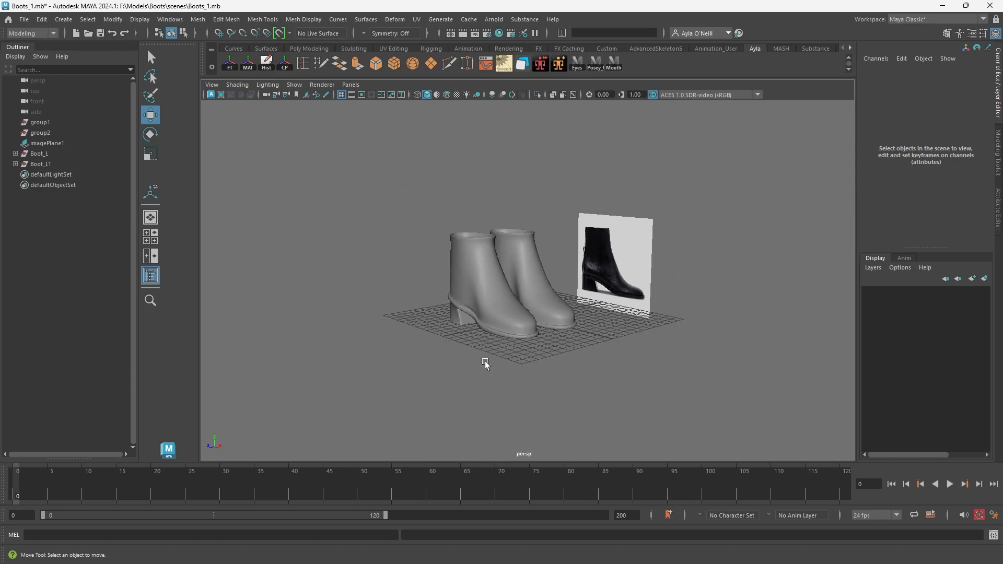